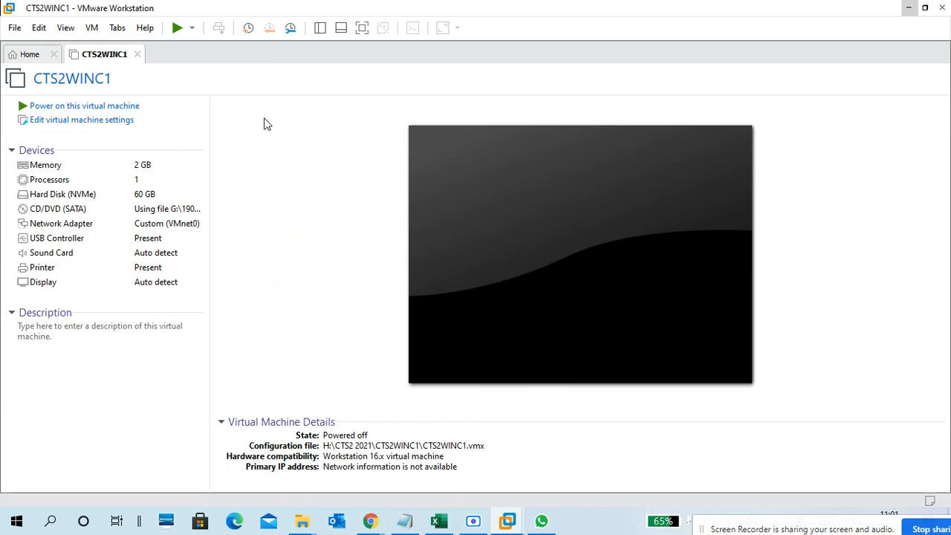
Launch Magnifier from a Start menu search for 'ma'.
key(super)
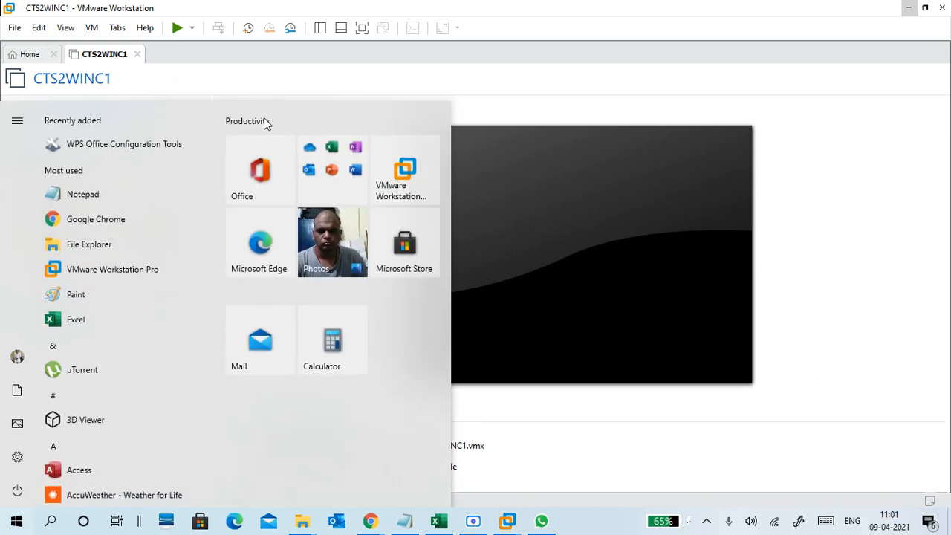
text(ma)
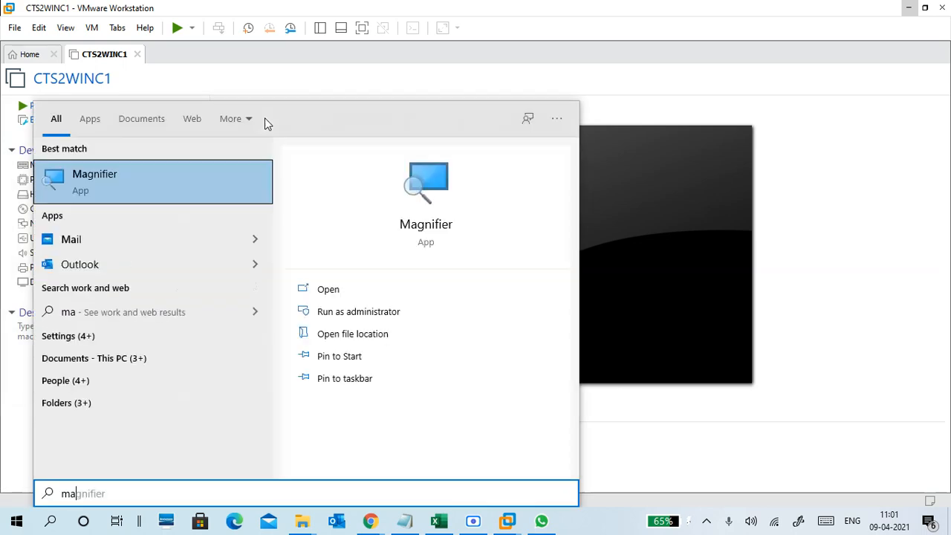
key(Return)
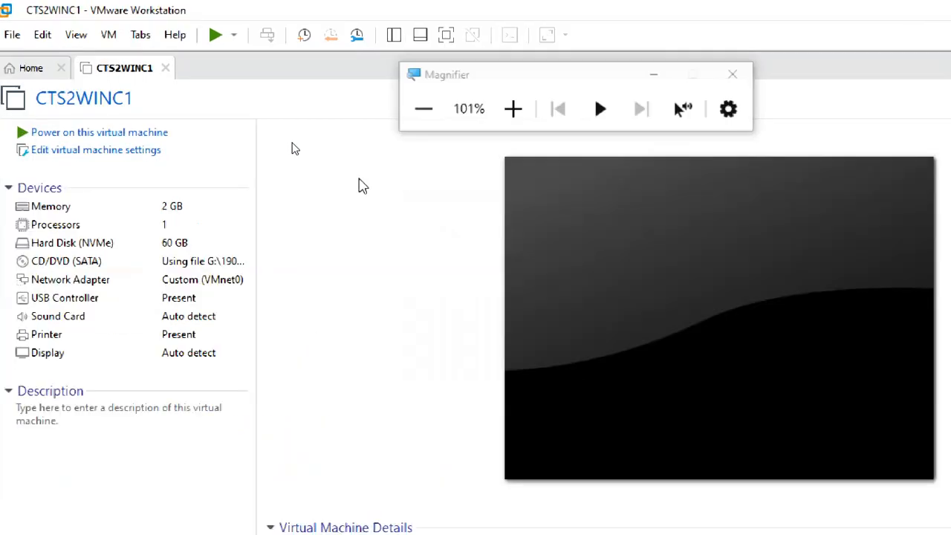
Raise Magnifier to 150% and open the CTS2WINC1 virtual machine settings.
click(446, 70)
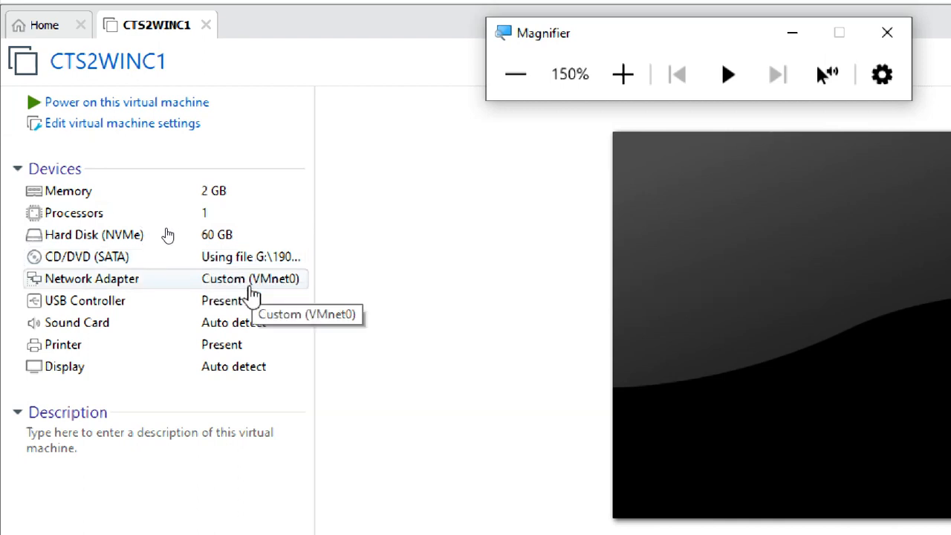
click(148, 125)
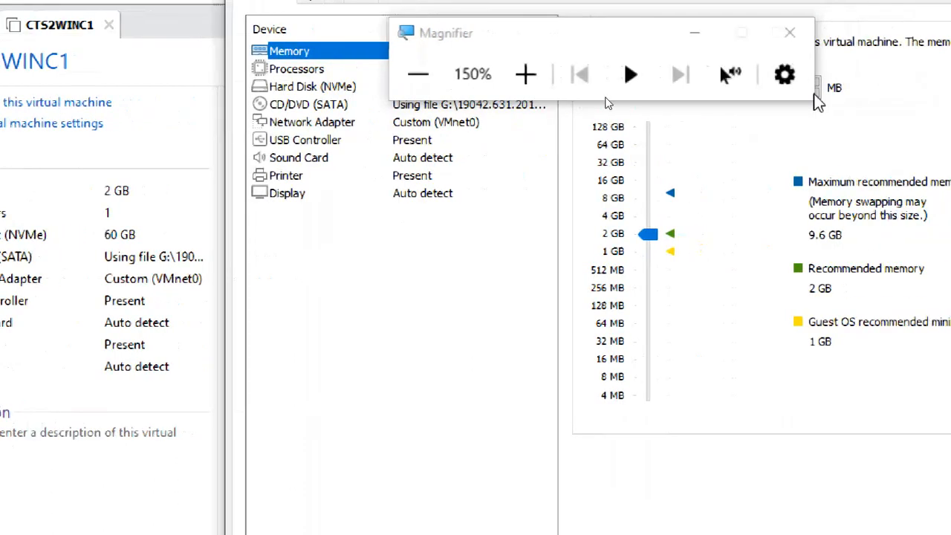
Review the Advanced and VMware Tools options, then go back to the Hardware tab.
drag(601, 42, 664, 315)
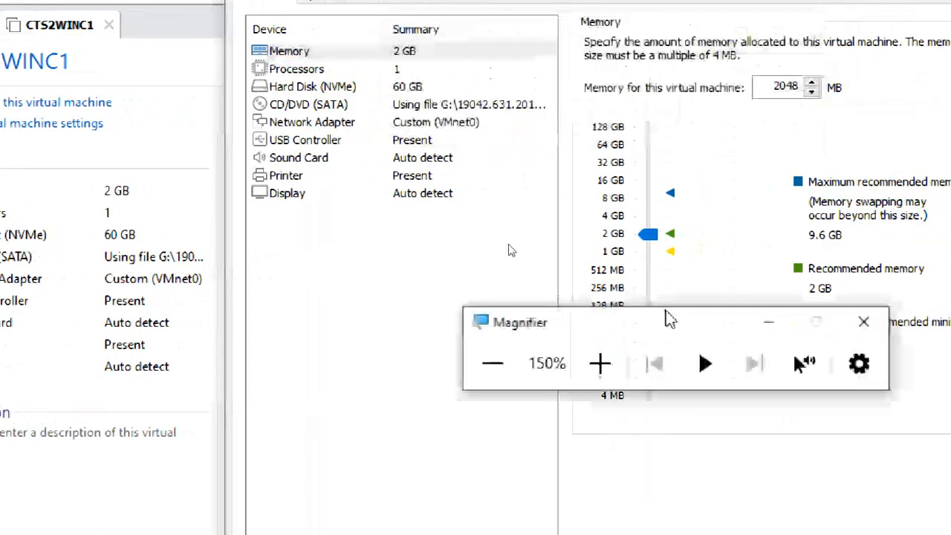
click(321, 50)
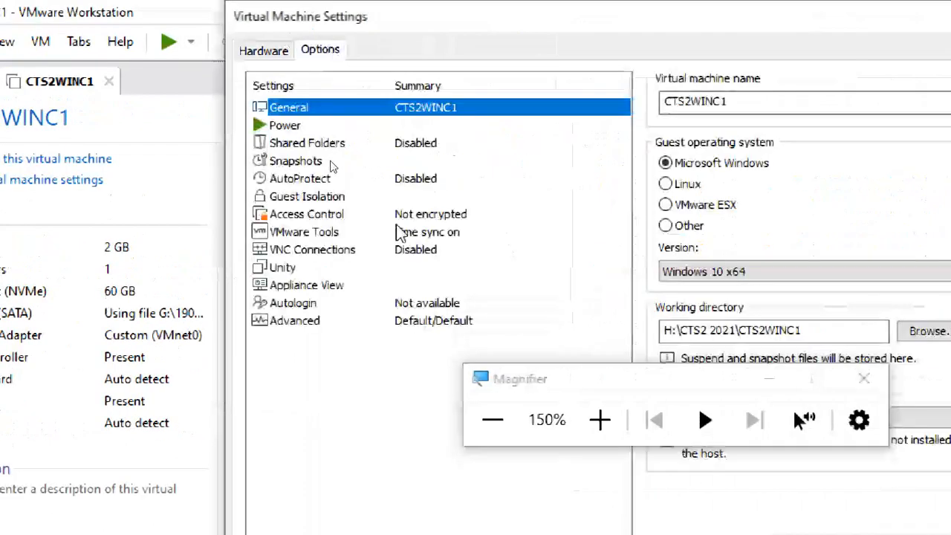
click(346, 321)
drag(594, 385, 635, 112)
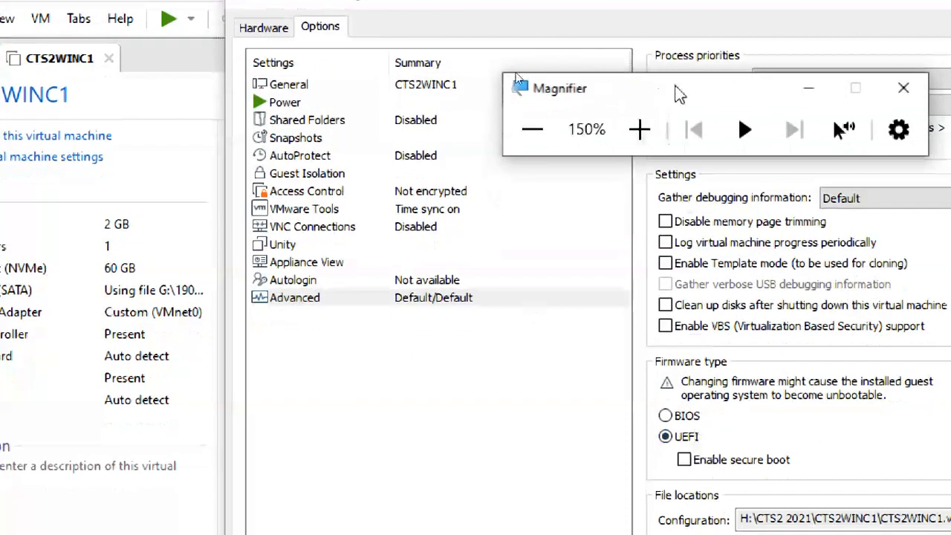
drag(677, 88, 743, 41)
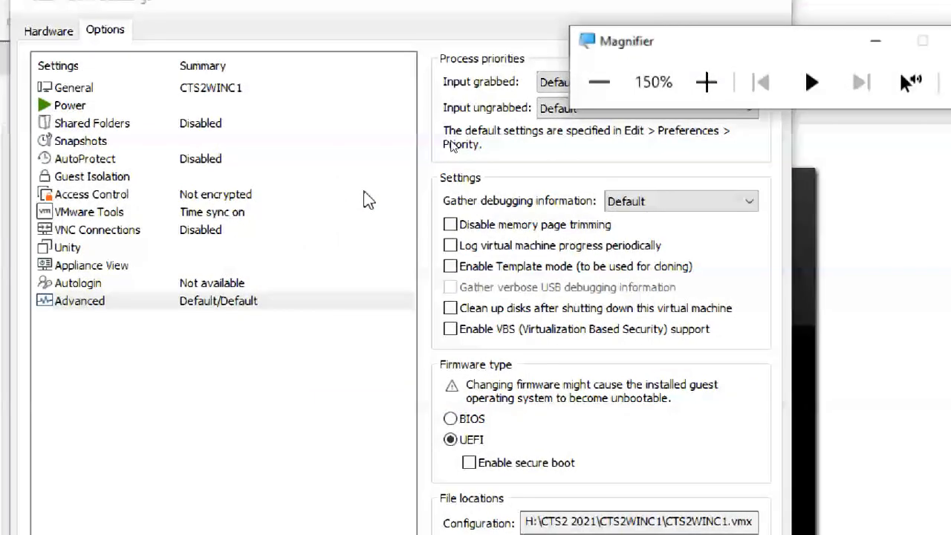
click(178, 215)
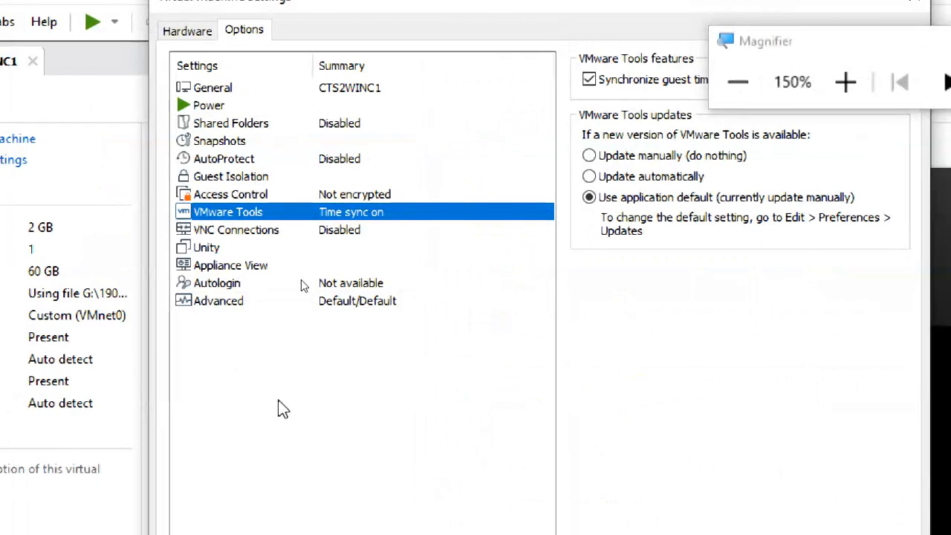
click(197, 30)
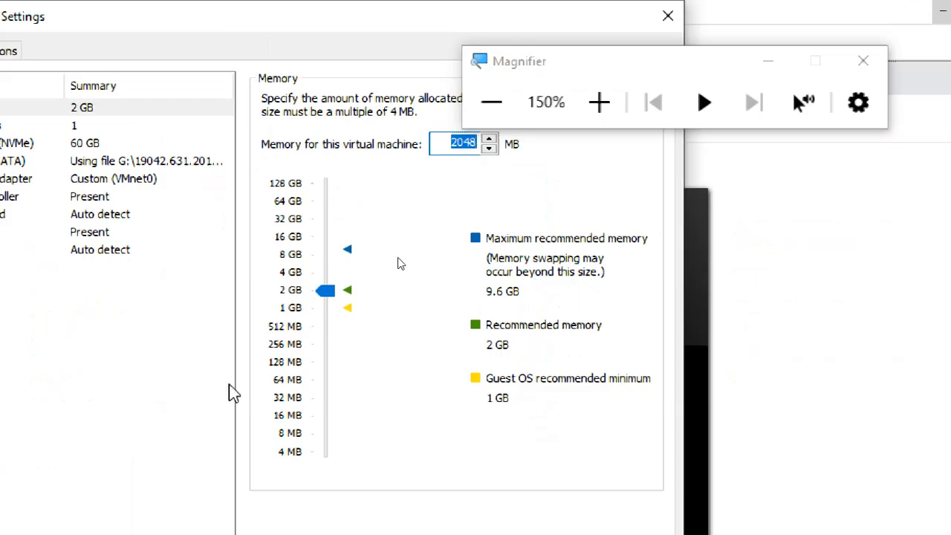
Set the VM memory slider to 4096 MB (4 GB), with Magnifier at 175%.
click(306, 321)
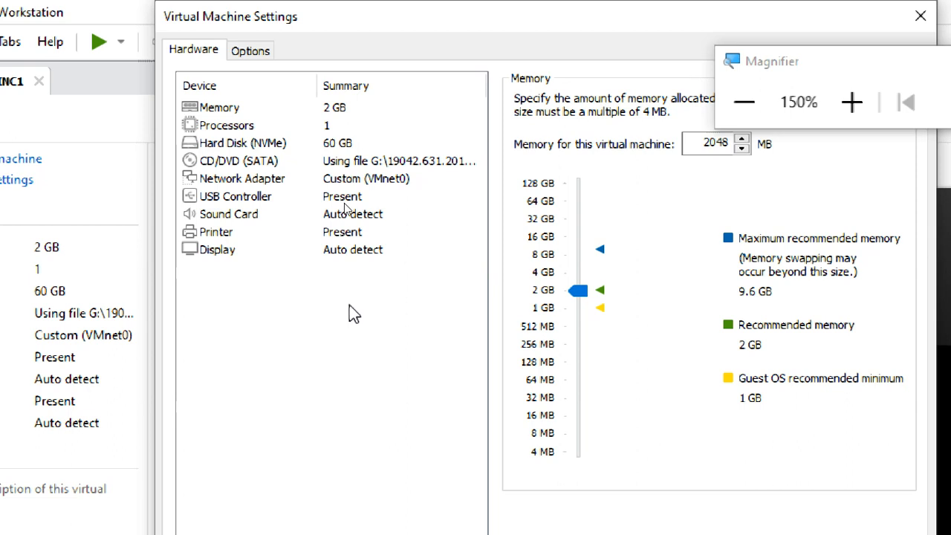
click(543, 275)
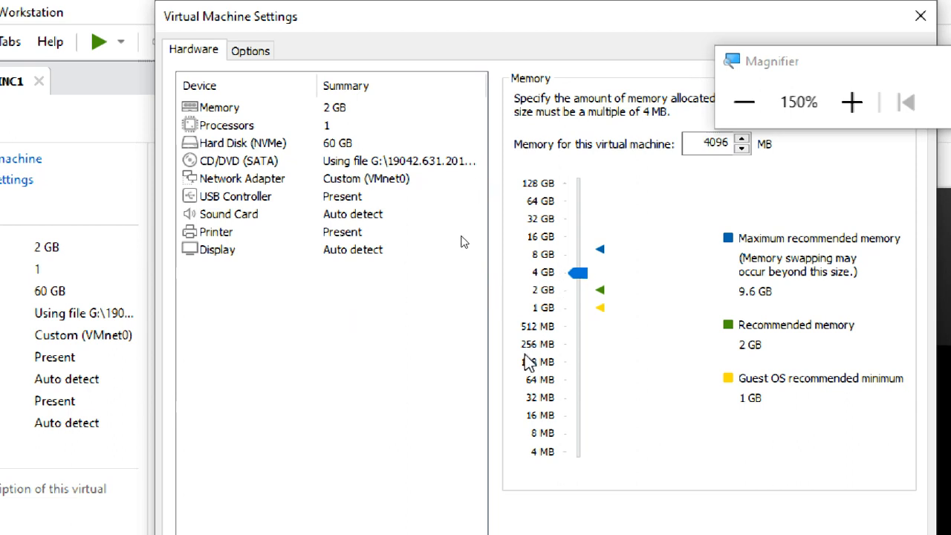
click(851, 102)
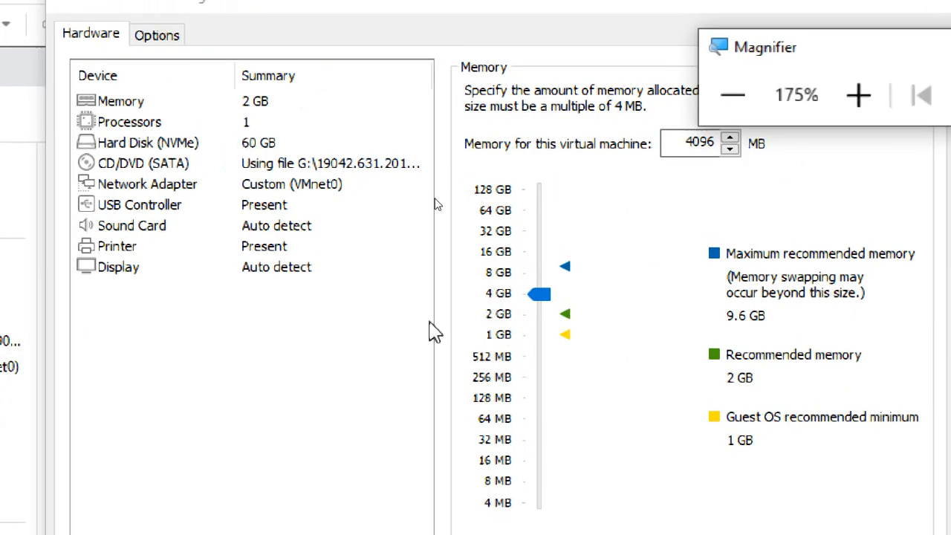
click(513, 325)
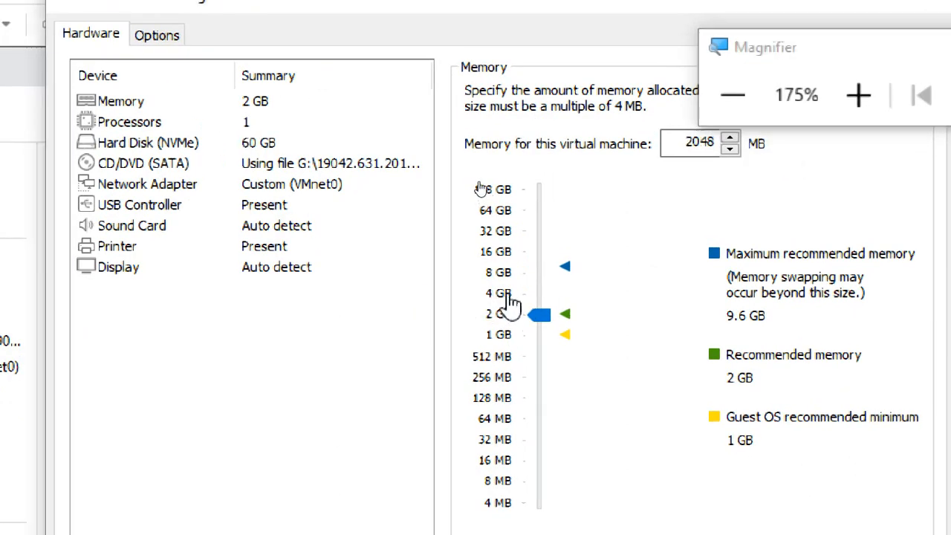
click(509, 303)
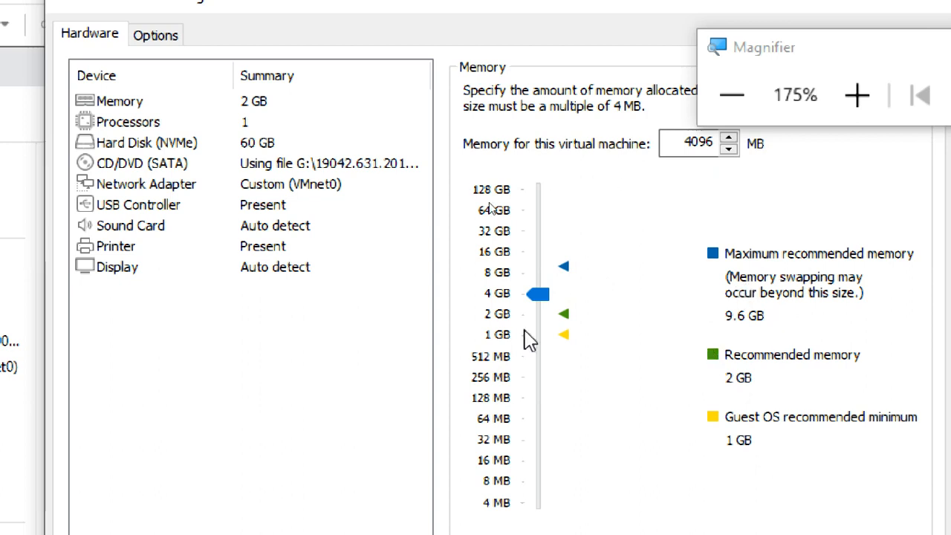
Try 8, 2 and 1 GB memory values before settling on 4 GB.
click(499, 273)
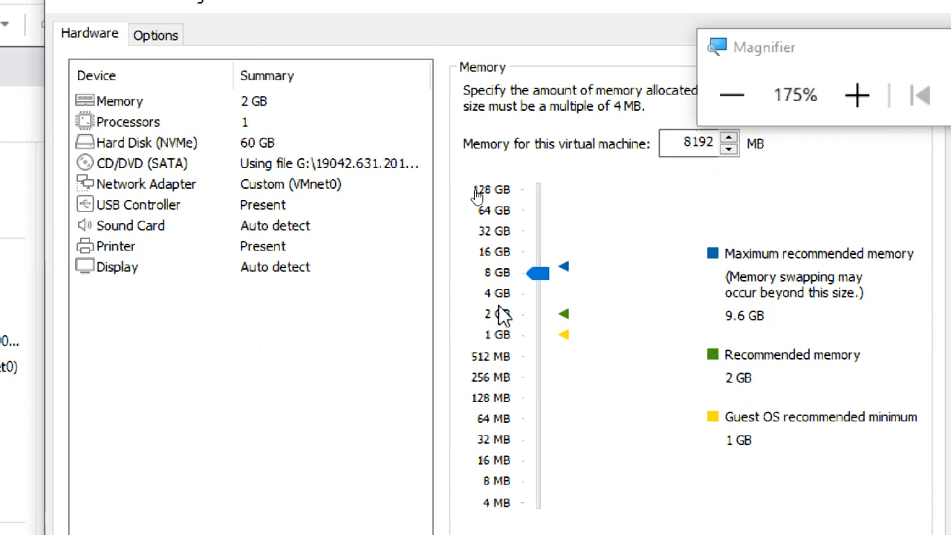
click(507, 297)
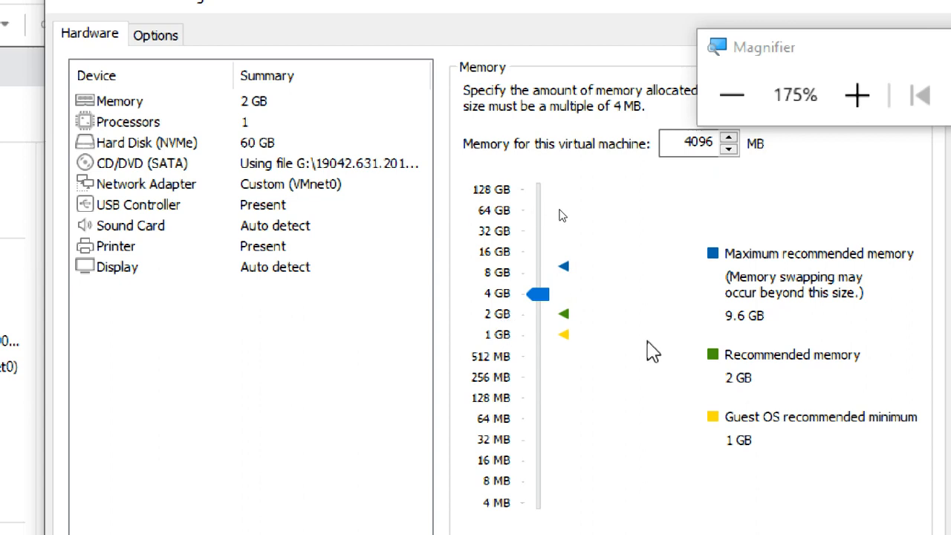
click(498, 314)
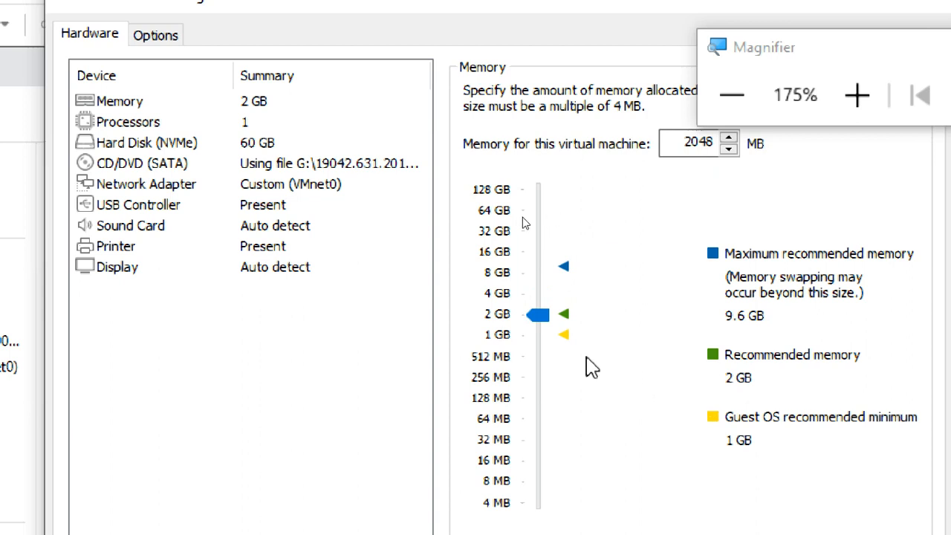
click(498, 293)
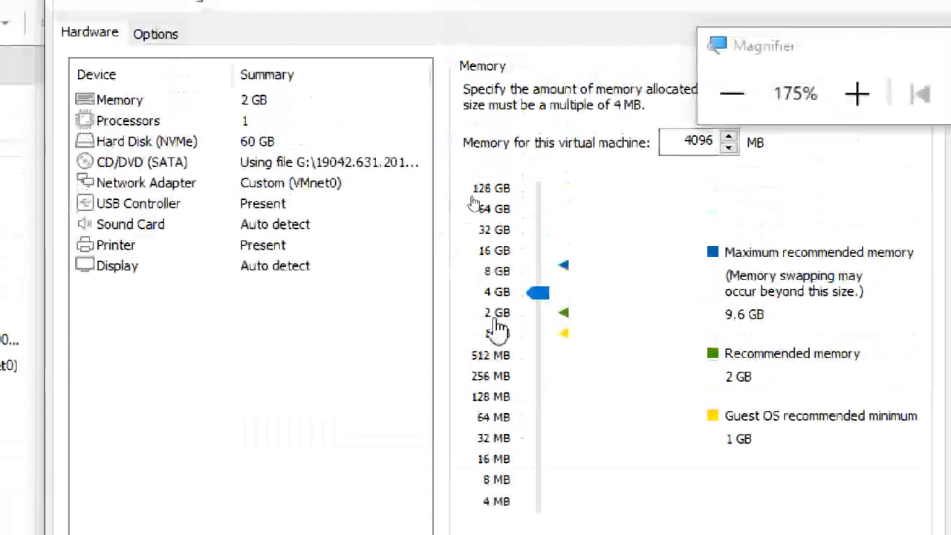
click(500, 334)
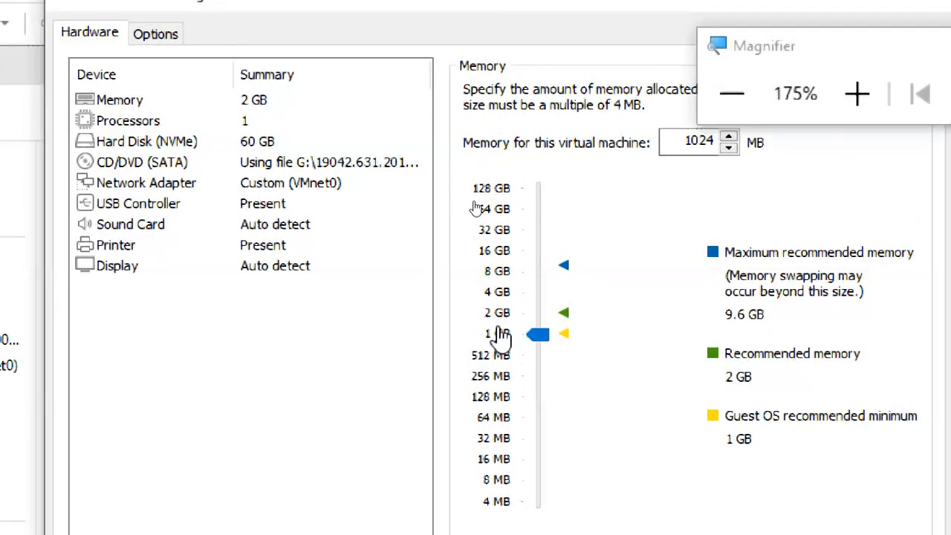
click(500, 313)
click(502, 333)
click(492, 293)
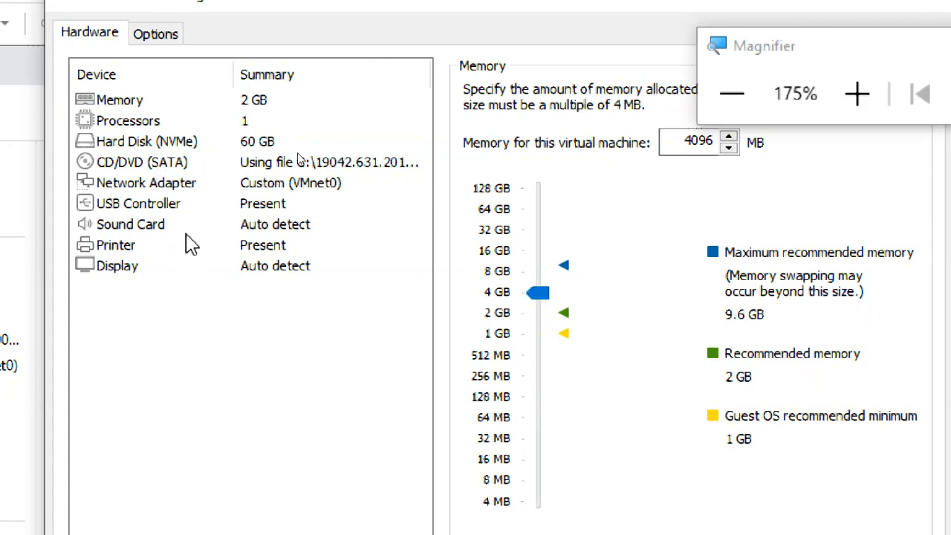
Check the Processors page, then confirm the settings with OK.
click(183, 126)
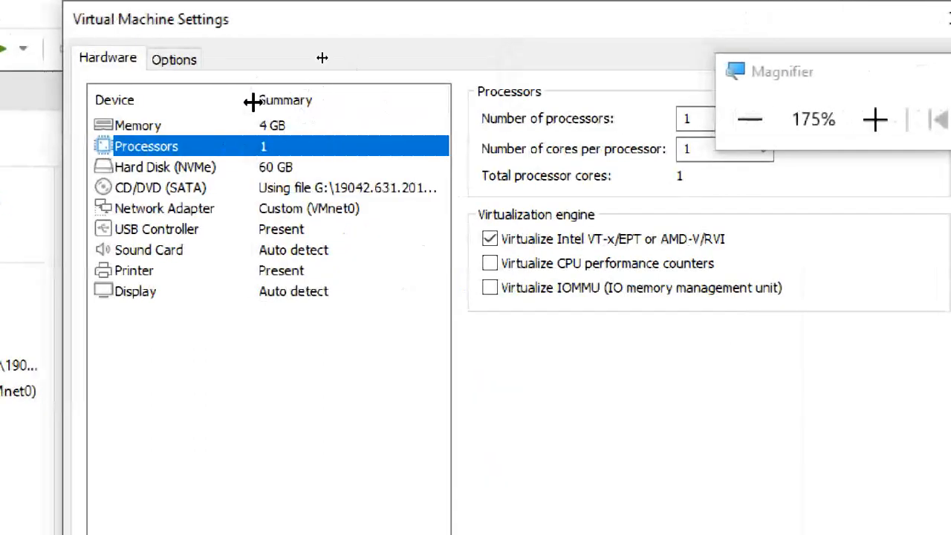
click(237, 130)
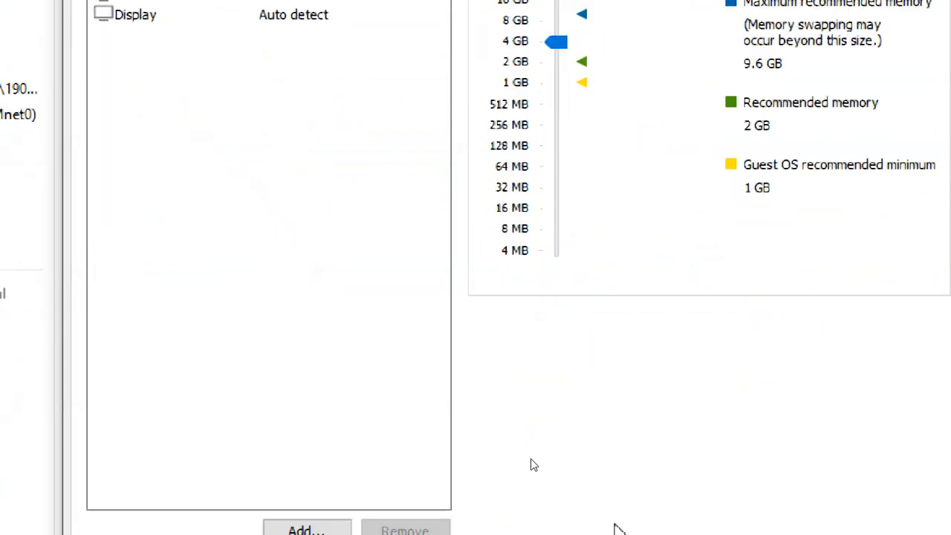
click(747, 455)
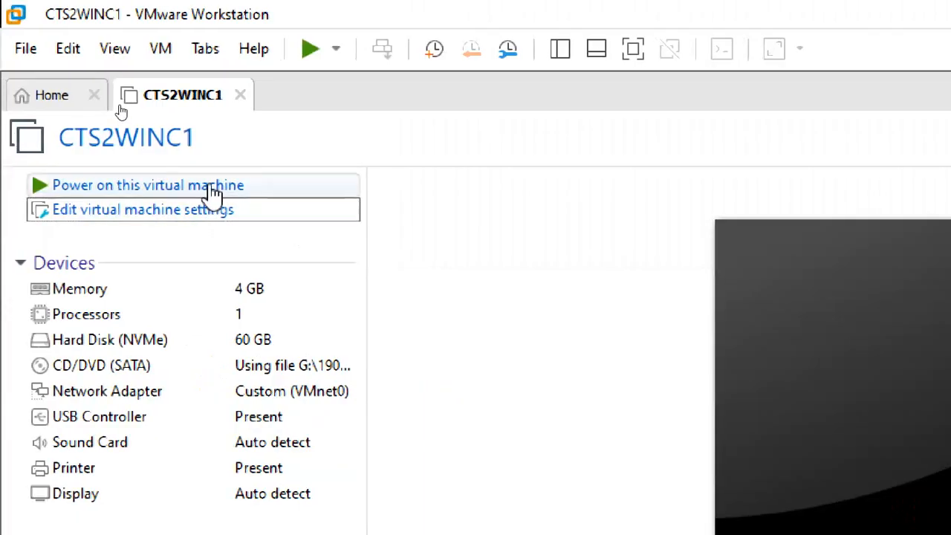
Power on CTS2WINC1 and adjust the Magnifier zoom level.
click(214, 192)
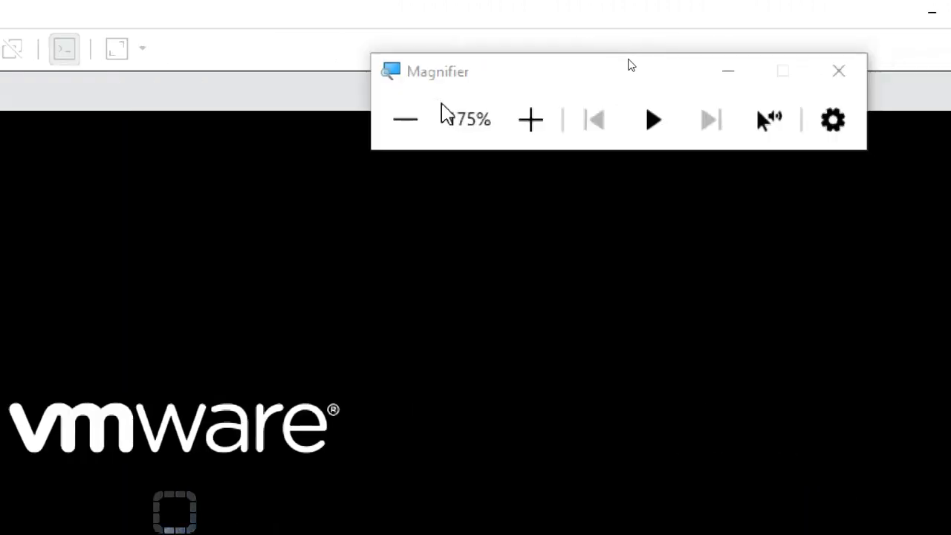
click(389, 111)
click(402, 119)
click(401, 119)
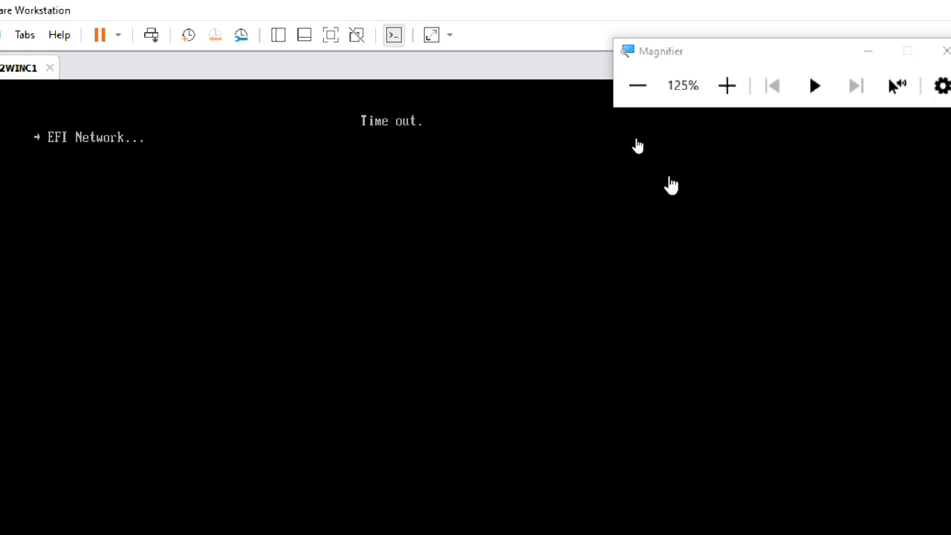
click(726, 84)
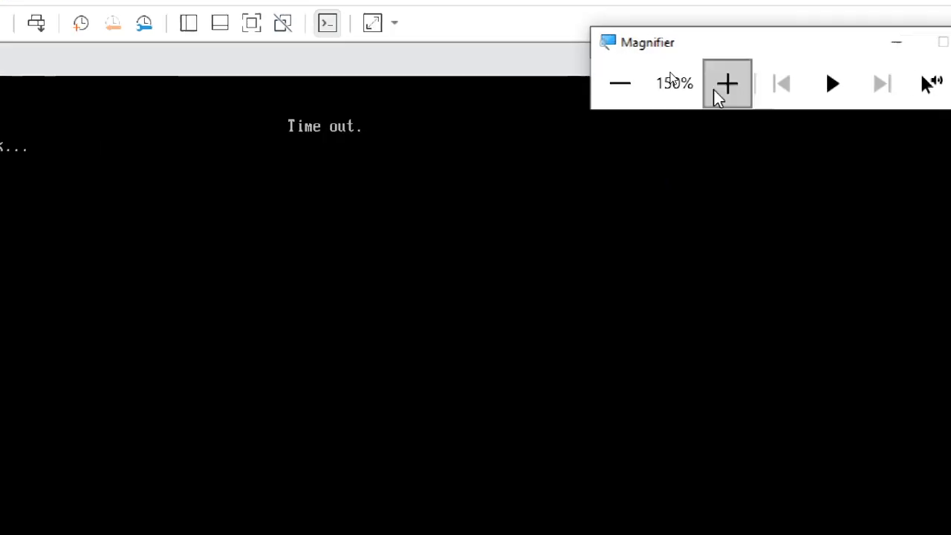
click(628, 79)
click(628, 78)
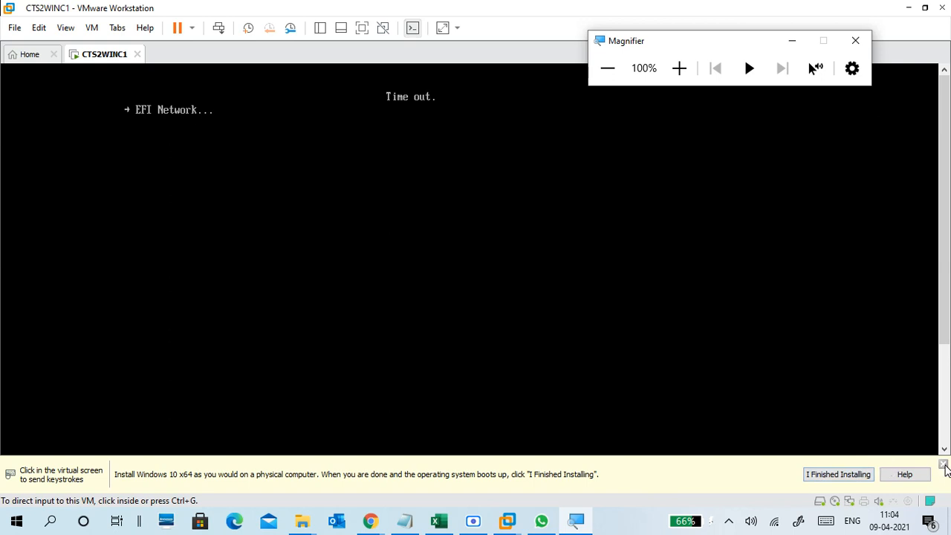
Dismiss the install hint bar and capture input into the VM console.
click(944, 465)
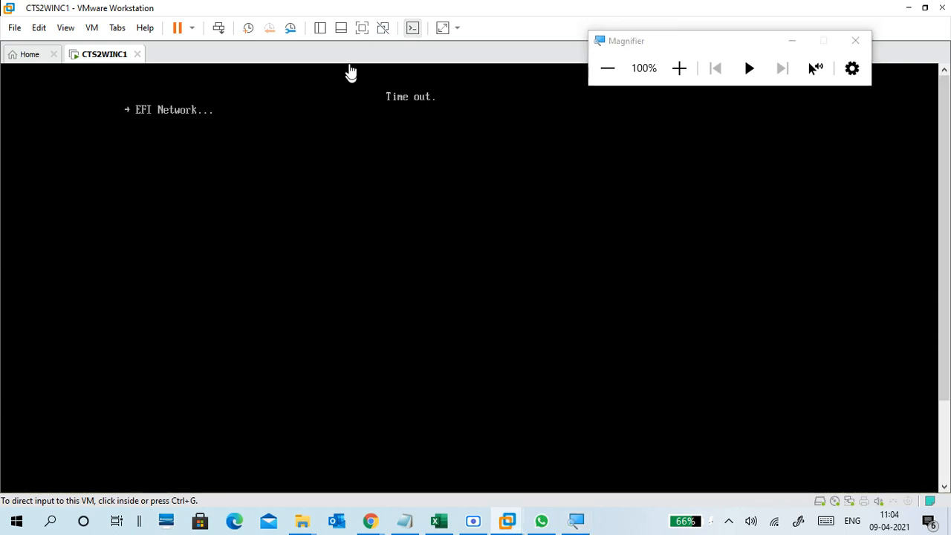
click(678, 69)
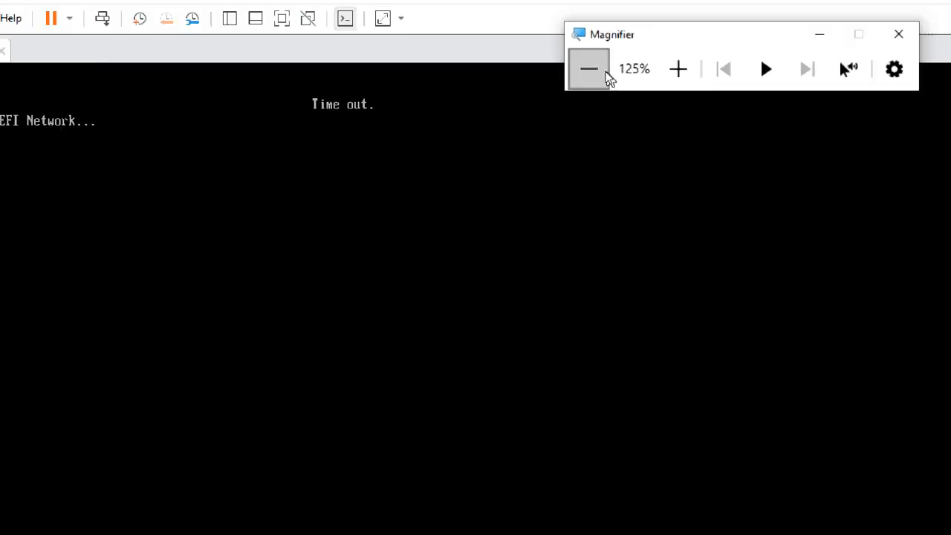
click(297, 148)
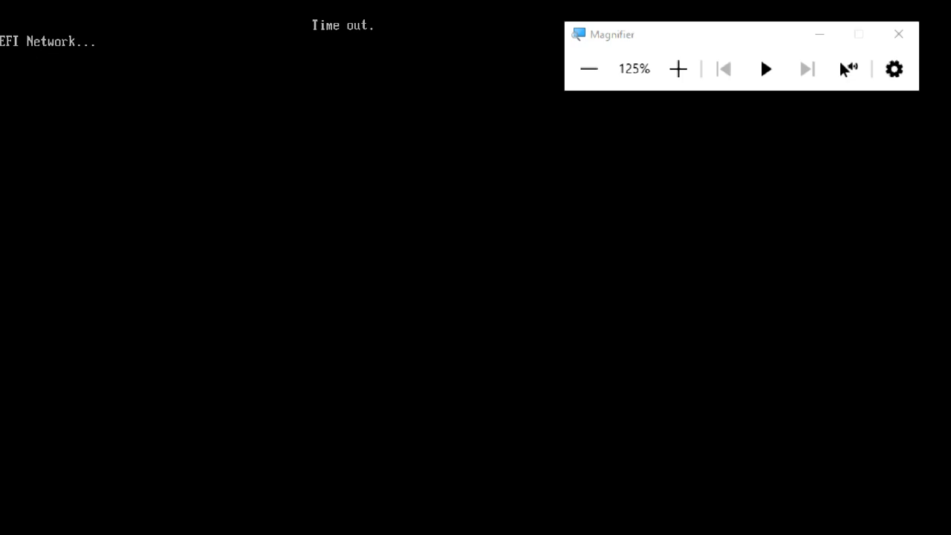
key(ctrl+alt)
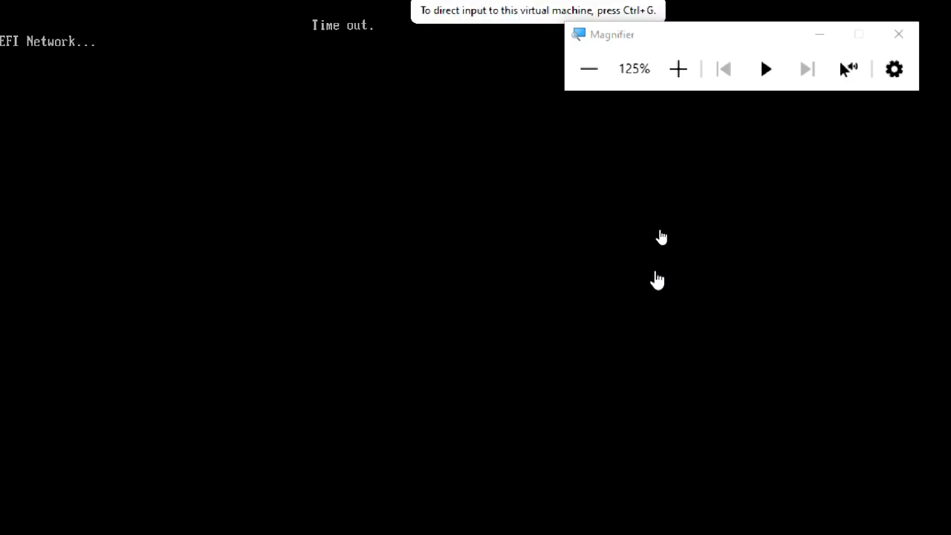
click(559, 265)
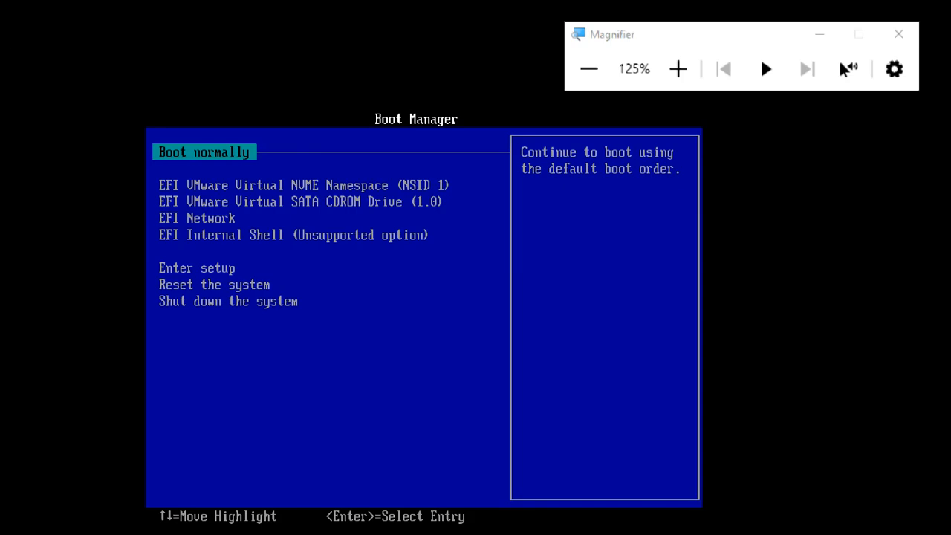
key(Return)
Boot from EFI VMware Virtual SATA CDROM Drive (1.0) in the Boot Manager.
key(Down)
key(Down)
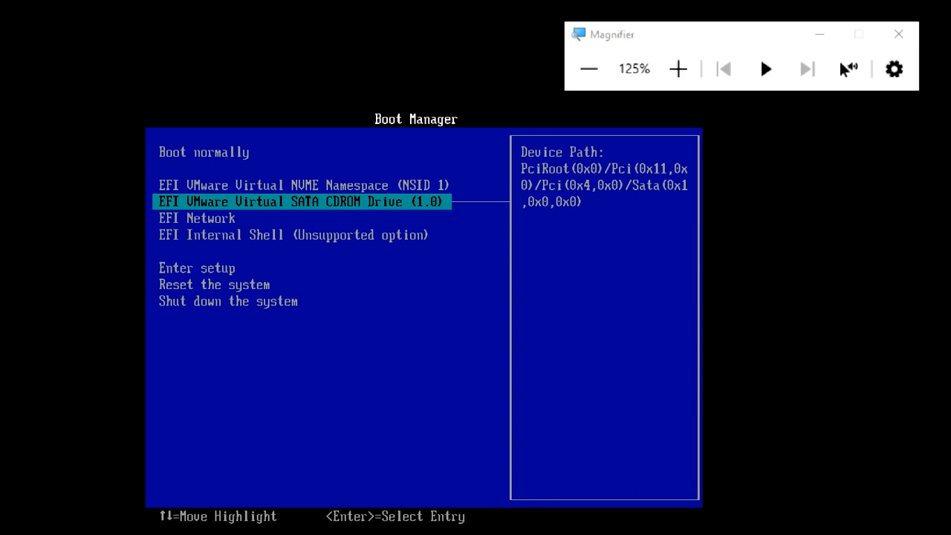
key(Up)
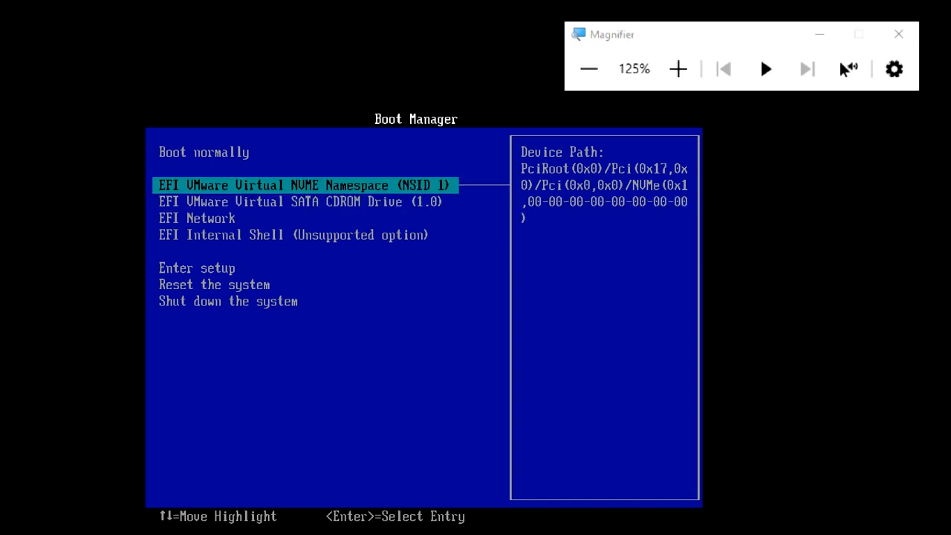
key(Down)
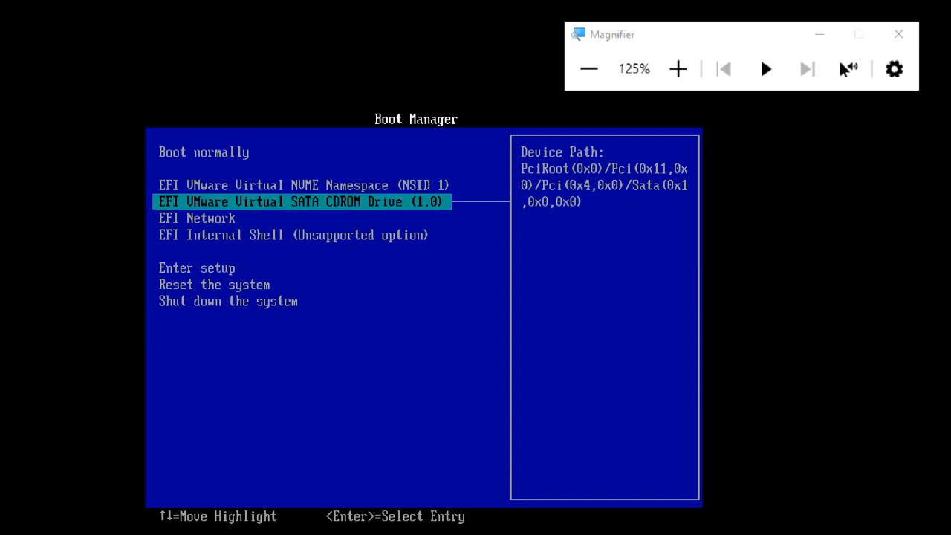
key(Return)
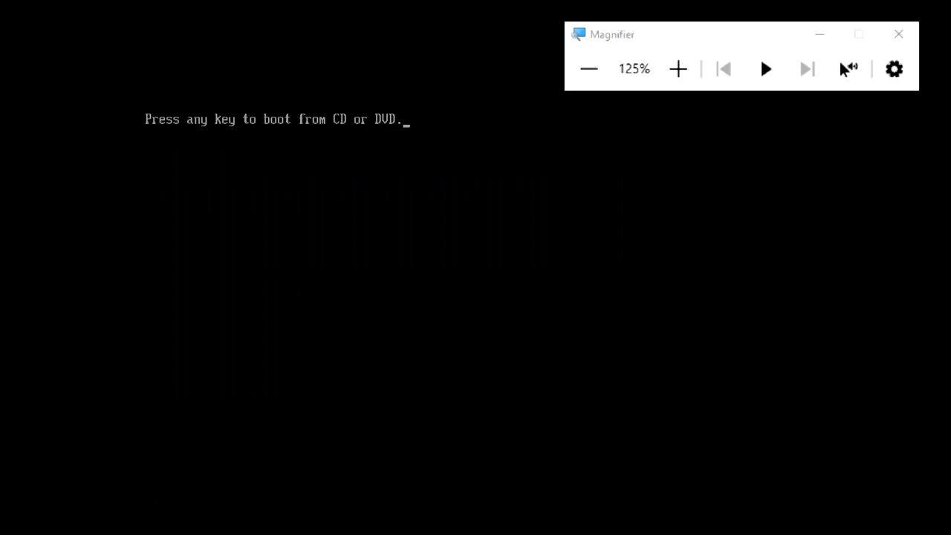
Confirm booting from the DVD and reset Magnifier to 100%.
key(Return)
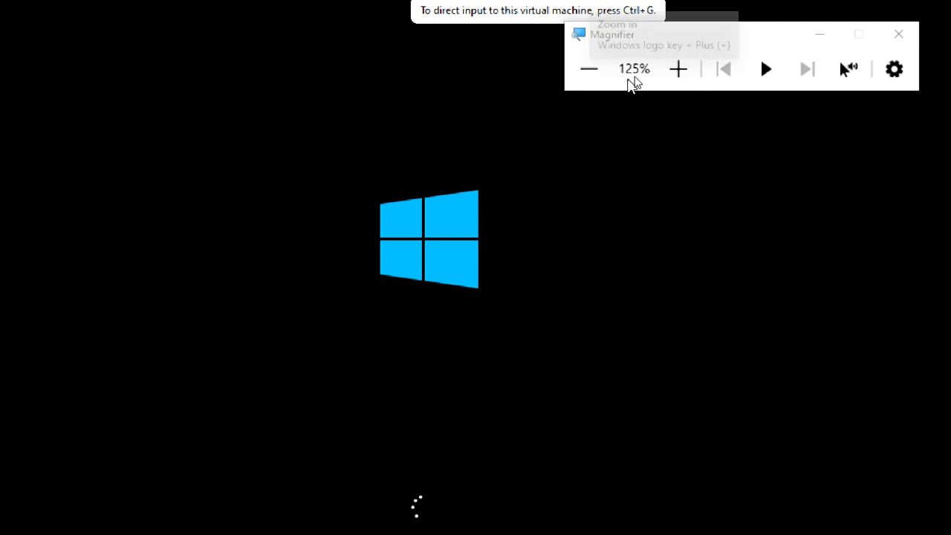
click(606, 70)
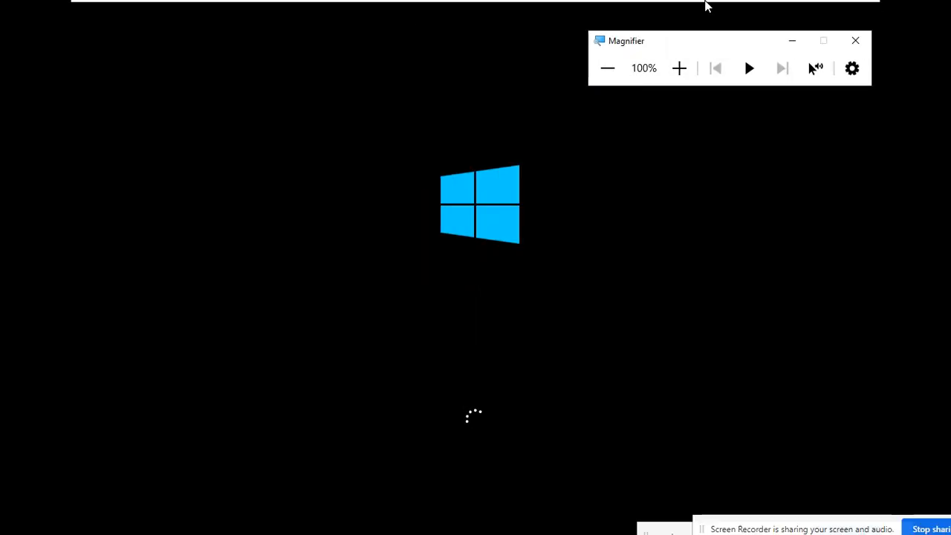
Leave the VM's full-screen mode using its toolbar.
mouse_move(707, 3)
click(832, 4)
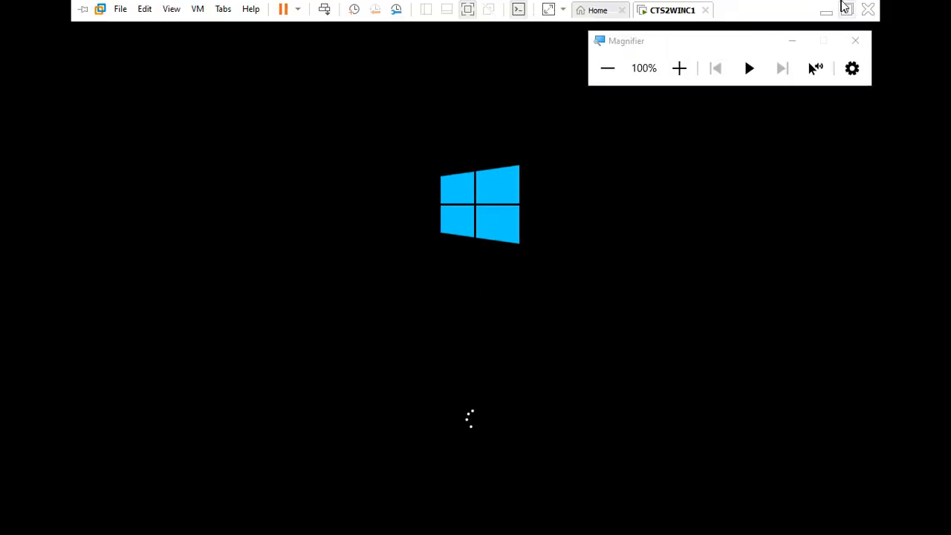
click(846, 8)
Admit the waiting participant in Google Meet, then minimize Chrome.
mouse_move(377, 524)
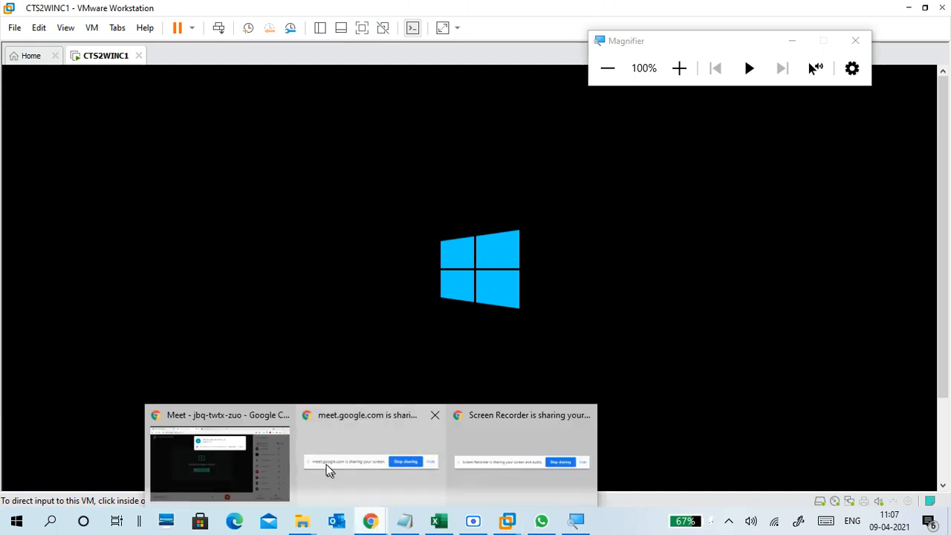
click(271, 456)
click(617, 134)
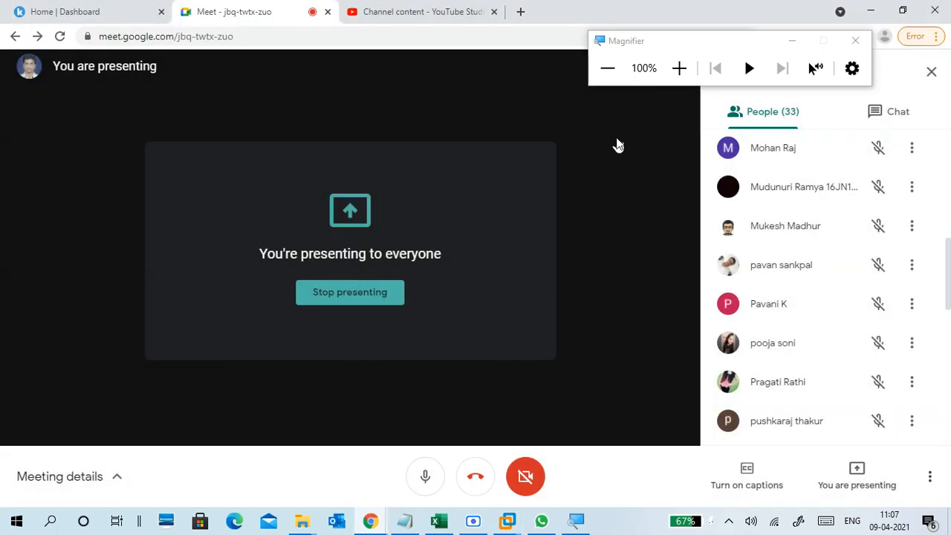
scroll(803, 265, up, 5)
scroll(809, 272, up, 3)
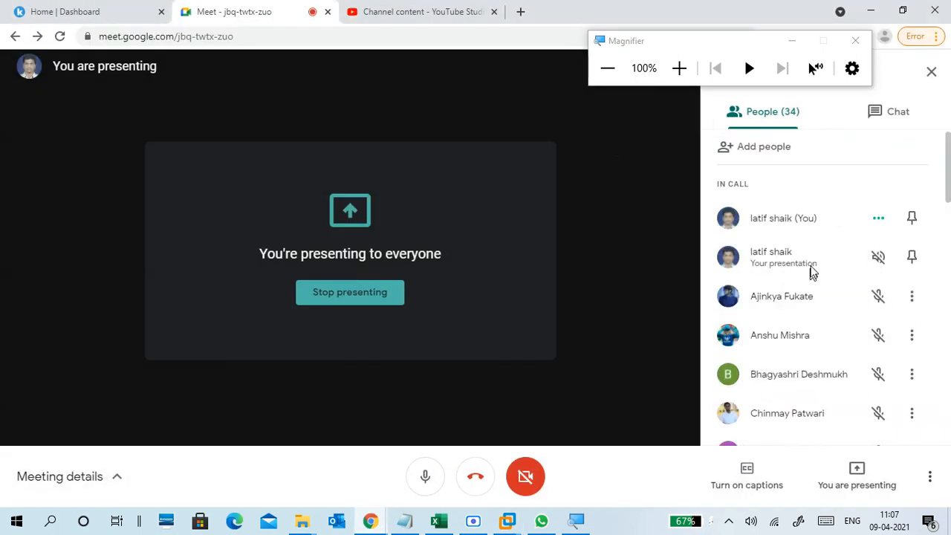
click(871, 9)
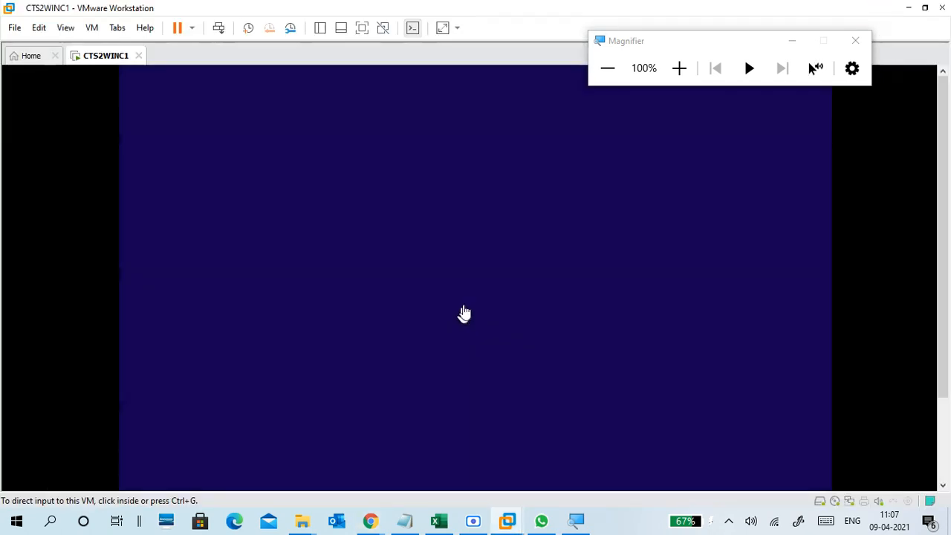
Magnify the screen to 150% and put the VM back in full screen.
click(679, 67)
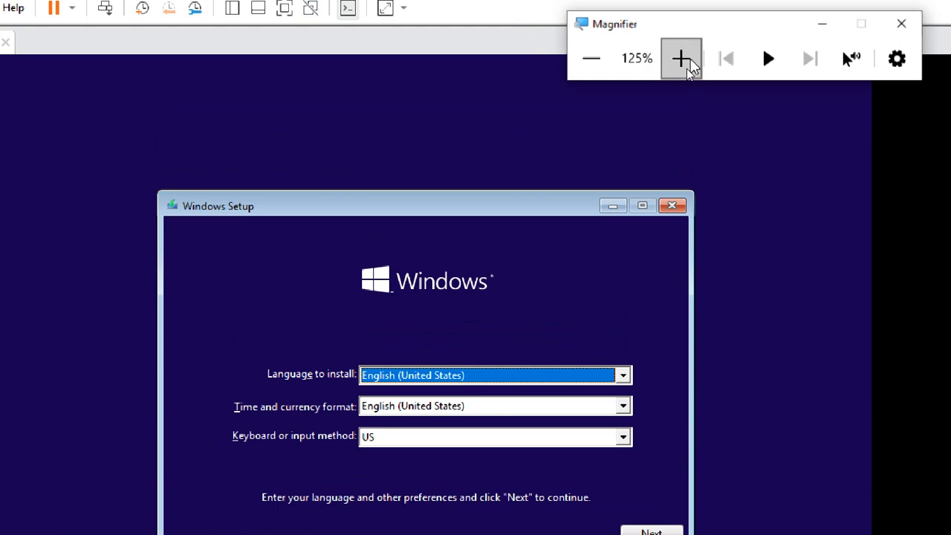
click(683, 59)
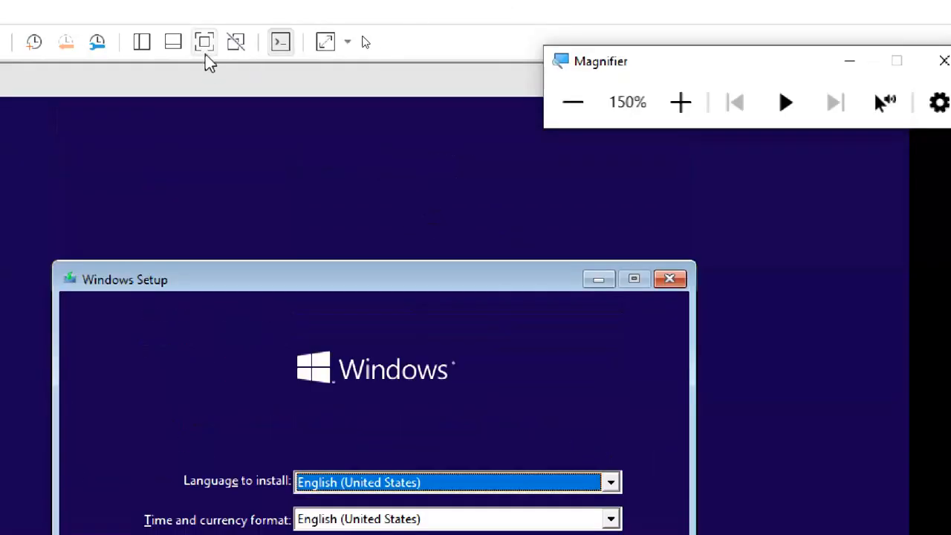
click(206, 54)
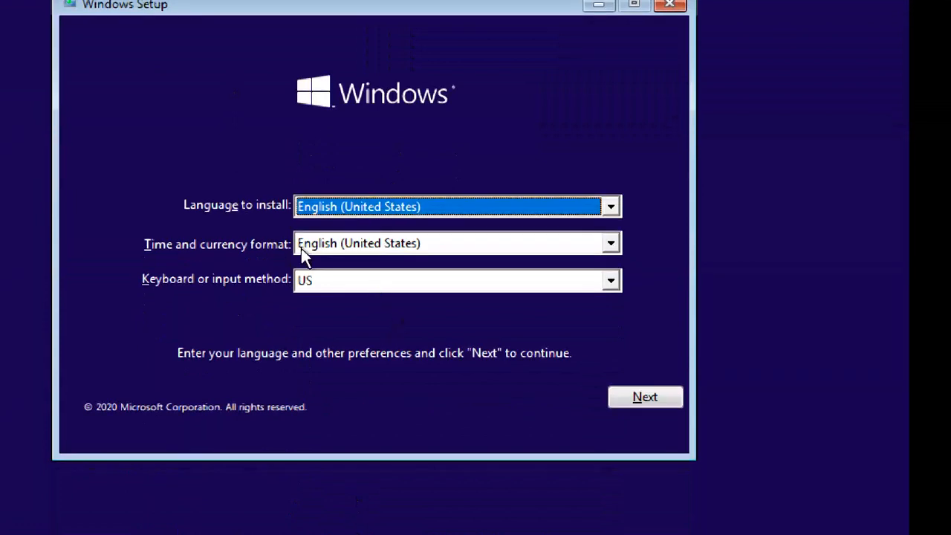
Choose English (India) as the time and currency format and continue to Next.
click(301, 248)
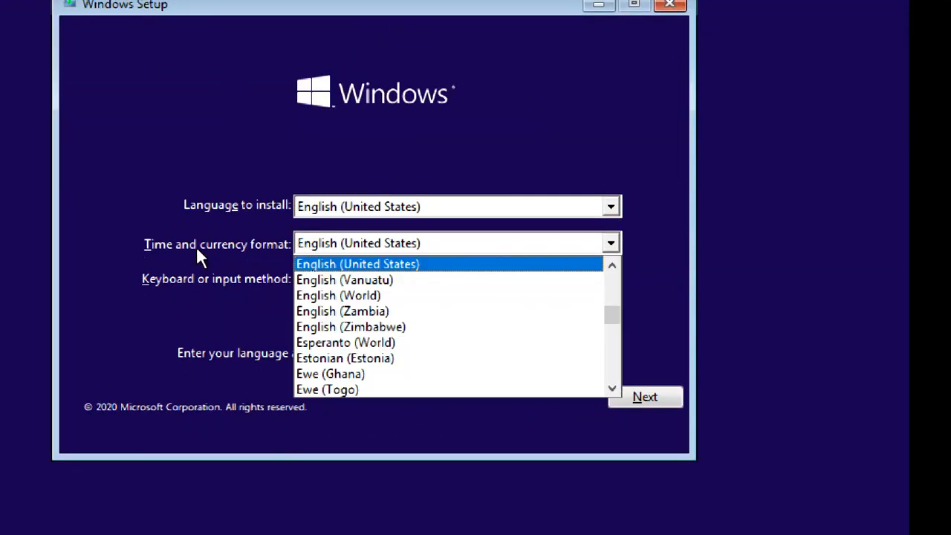
scroll(396, 313, up, 5)
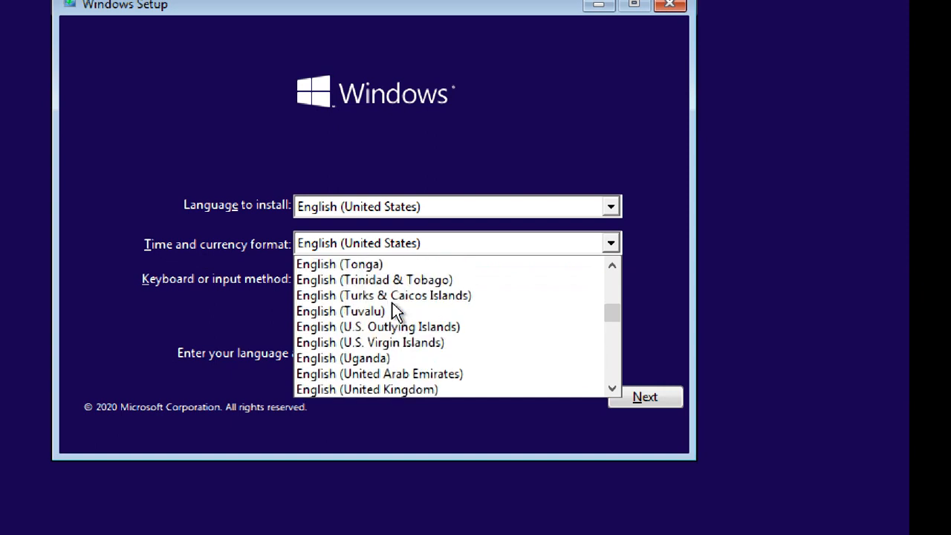
scroll(395, 303, up, 5)
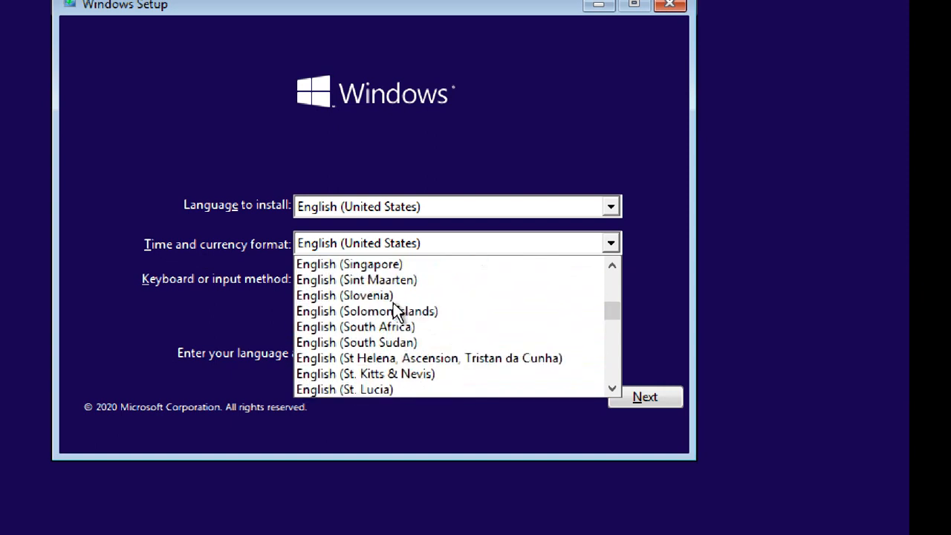
scroll(397, 305, up, 2)
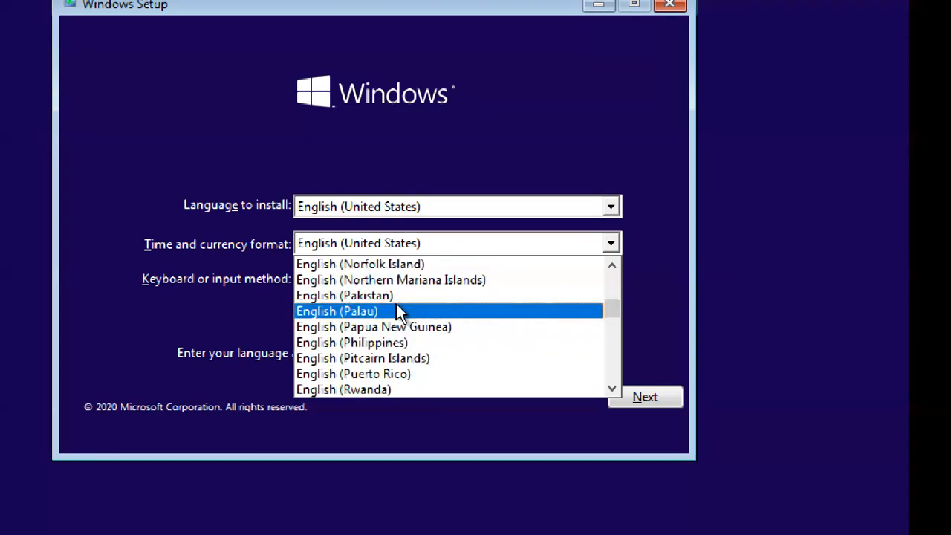
scroll(399, 312, up, 1)
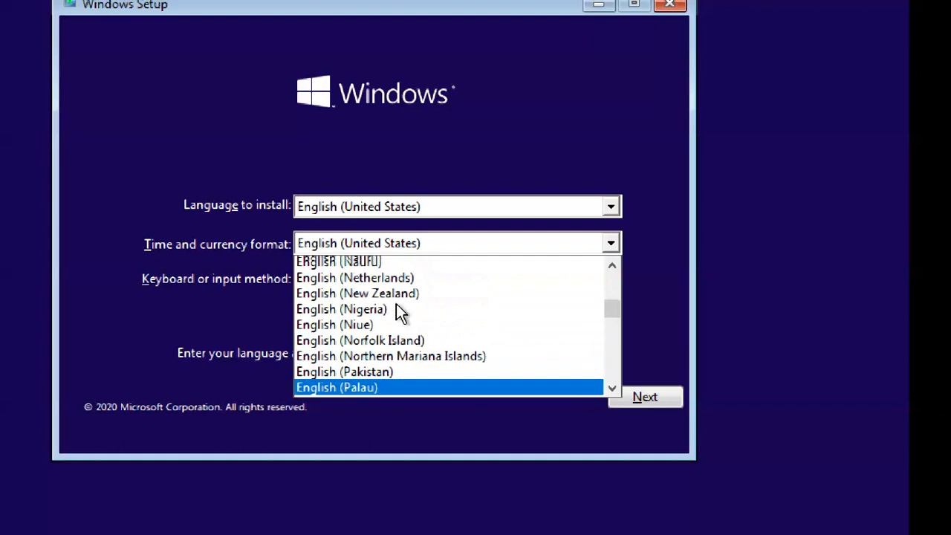
scroll(399, 312, up, 9)
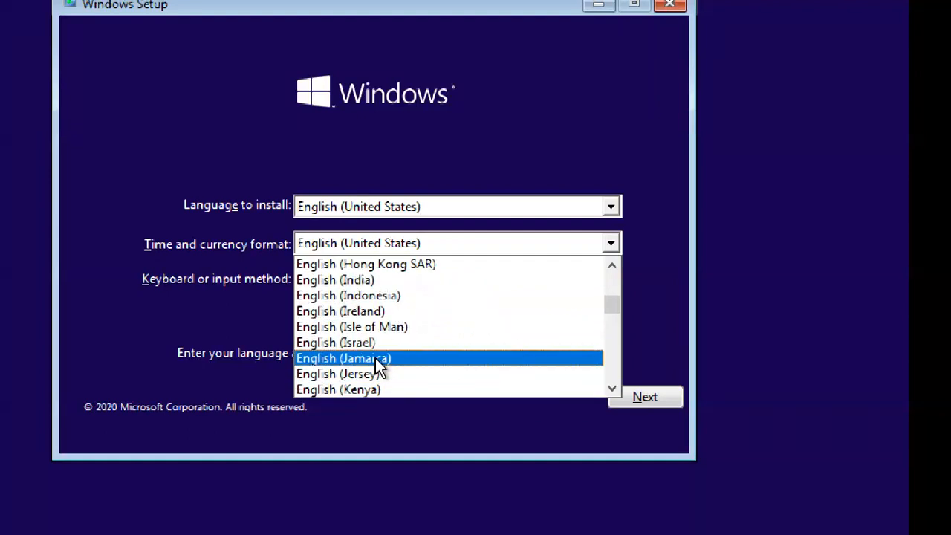
click(383, 283)
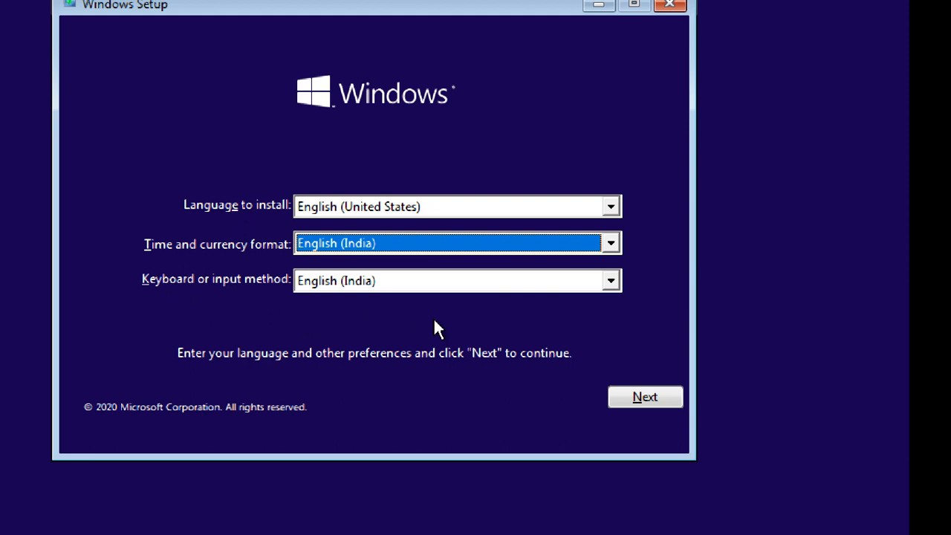
click(617, 399)
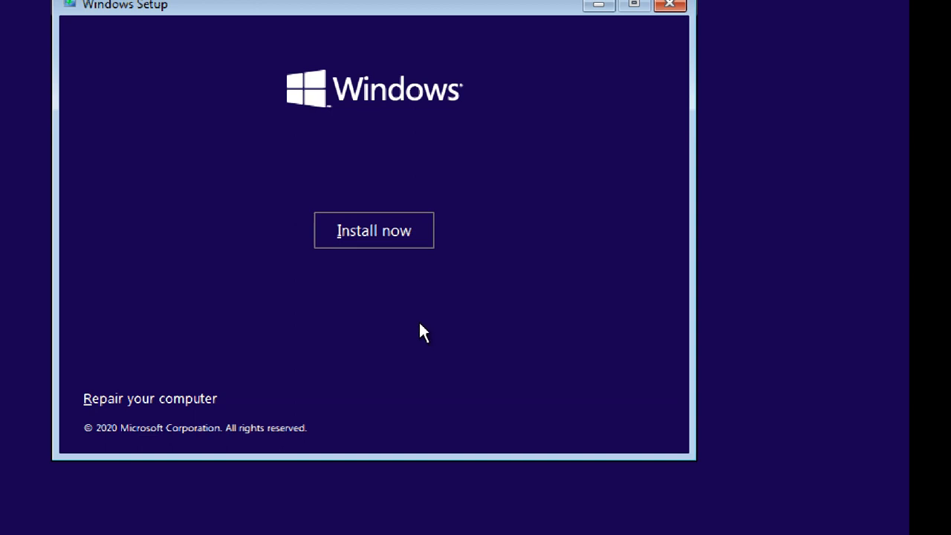
Launch Windows Setup with Install now, then scroll to the end of the license and accept its terms.
click(393, 229)
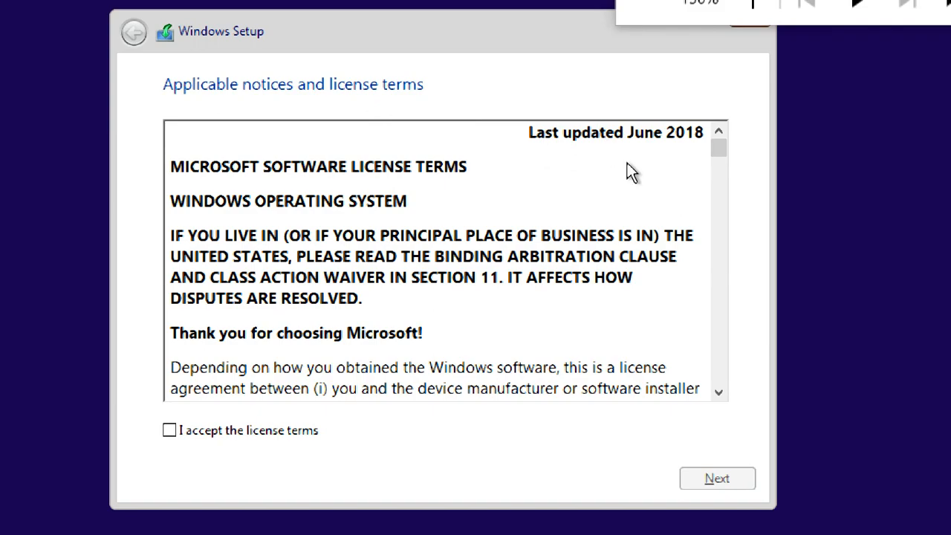
drag(717, 148, 696, 413)
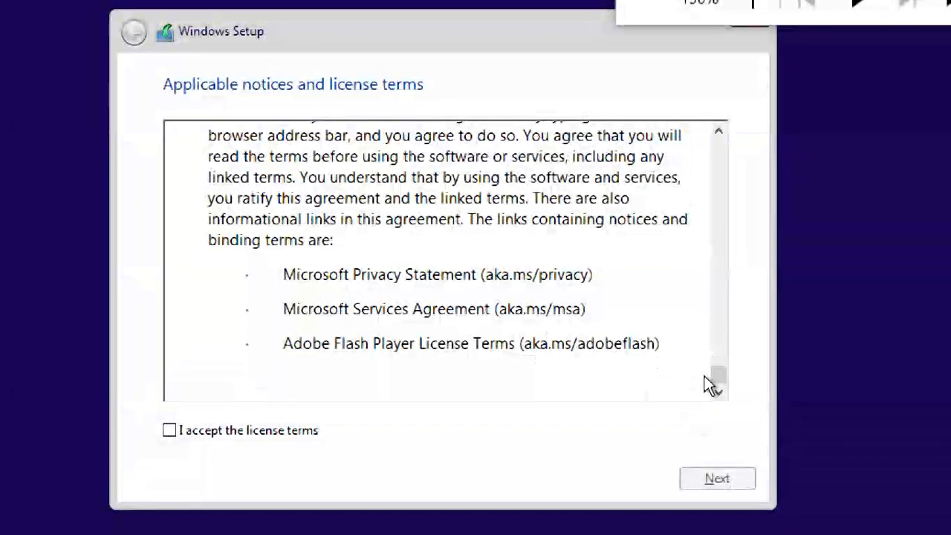
drag(721, 375, 762, 493)
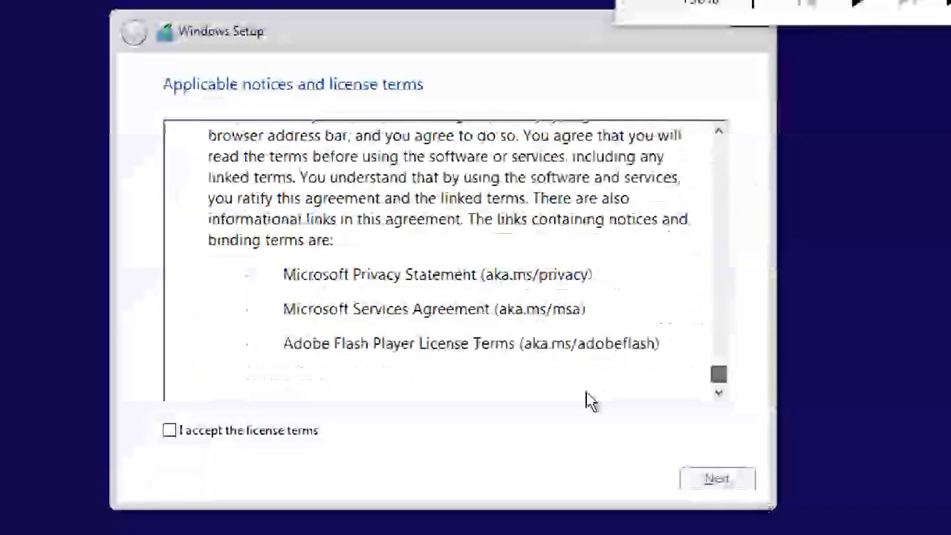
click(209, 431)
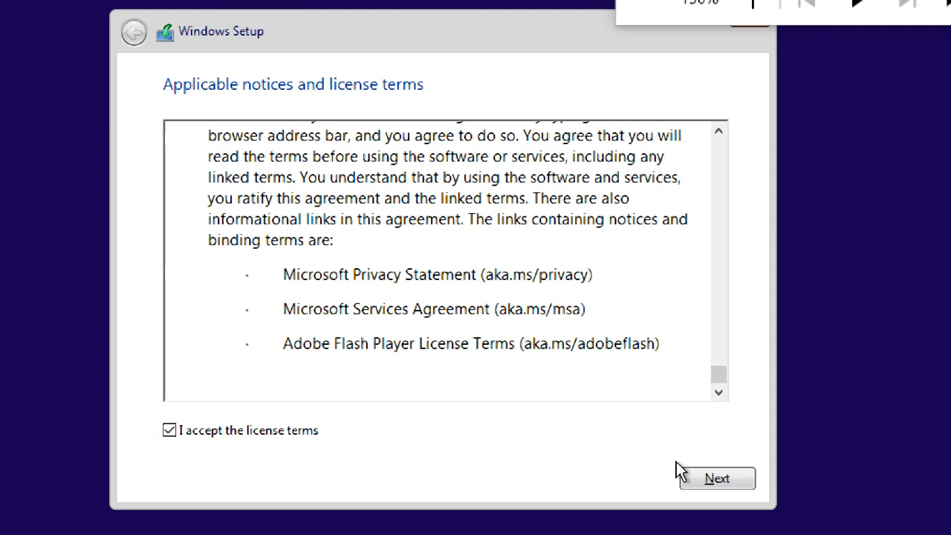
Advance to the installation-type question and bring Magnifier back to 100%.
click(706, 480)
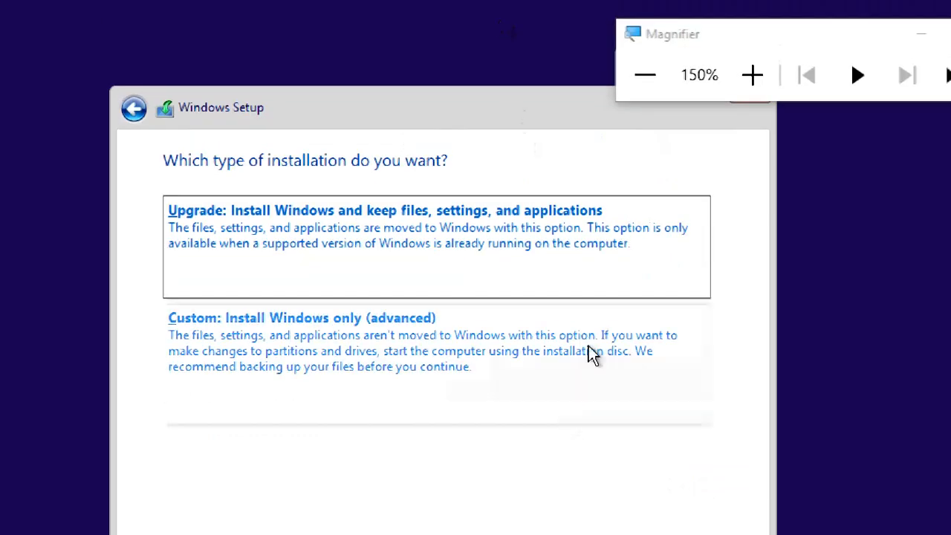
click(752, 74)
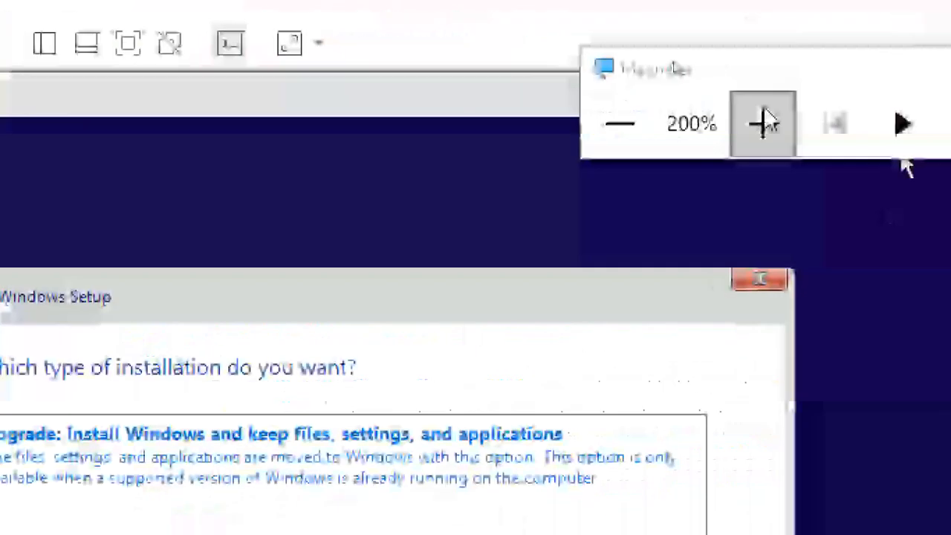
click(626, 124)
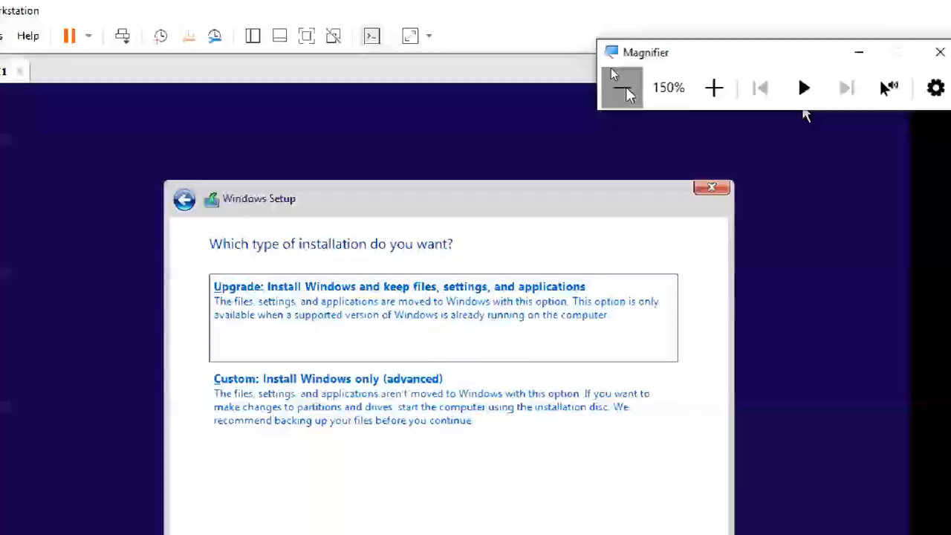
click(626, 124)
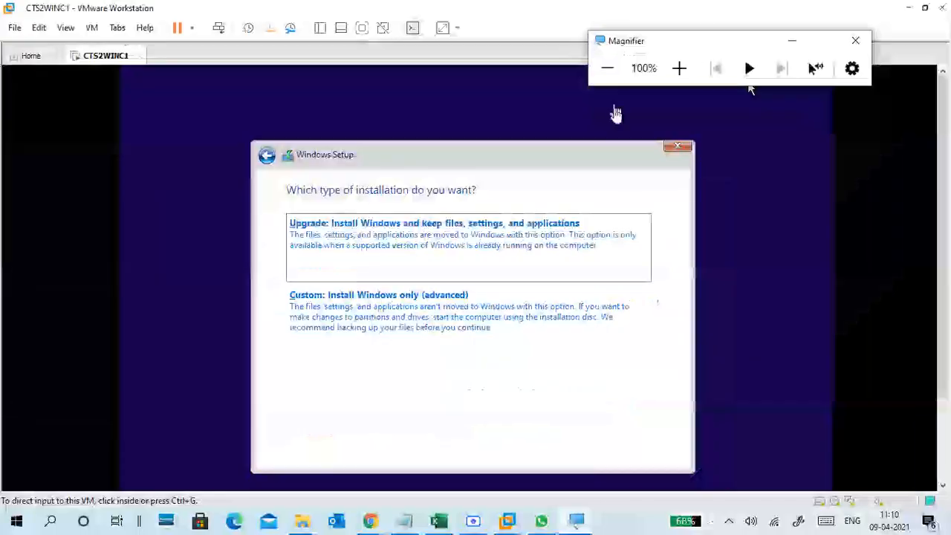
Start a new screen snip from the Action Center quick actions.
click(534, 178)
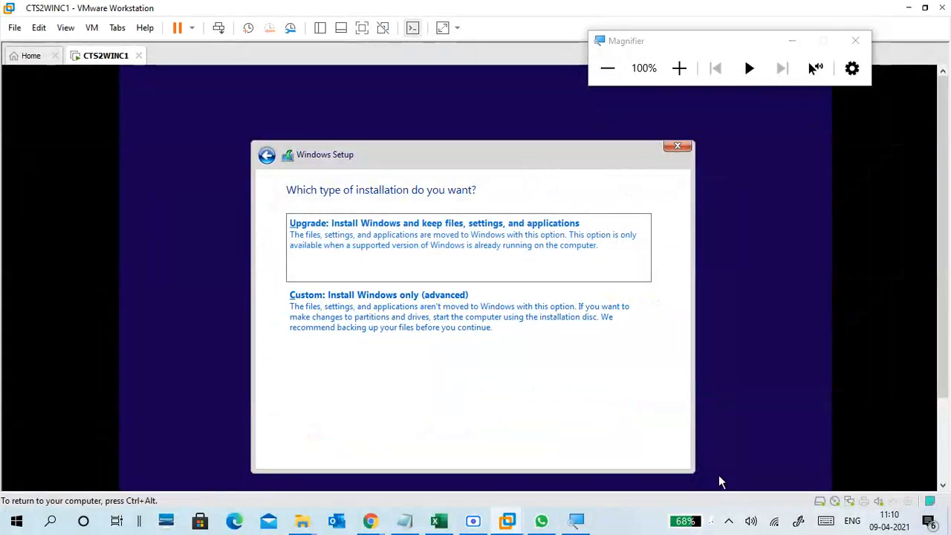
click(731, 521)
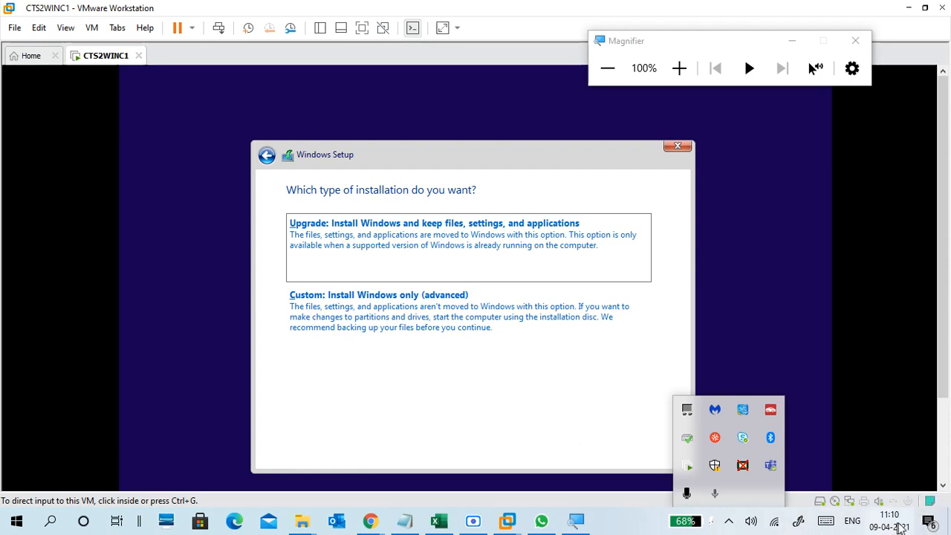
click(929, 523)
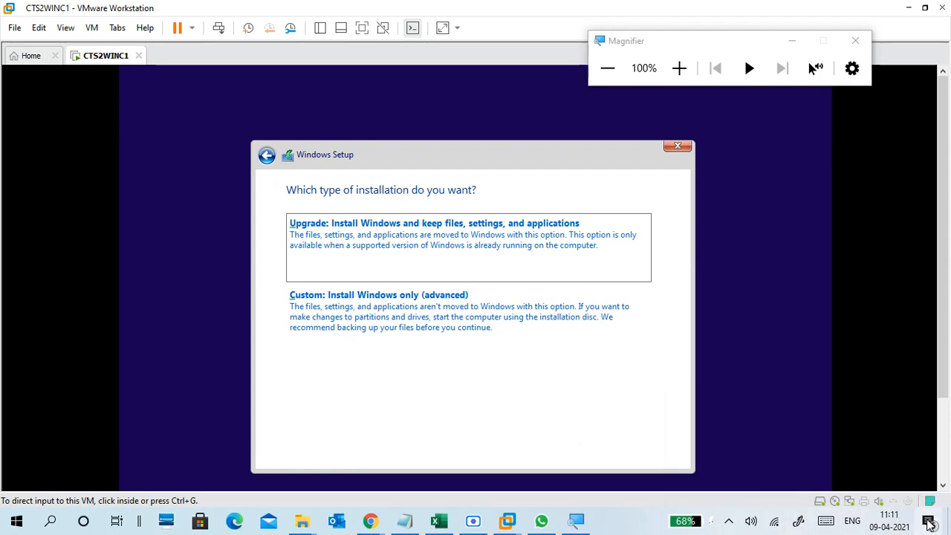
click(931, 524)
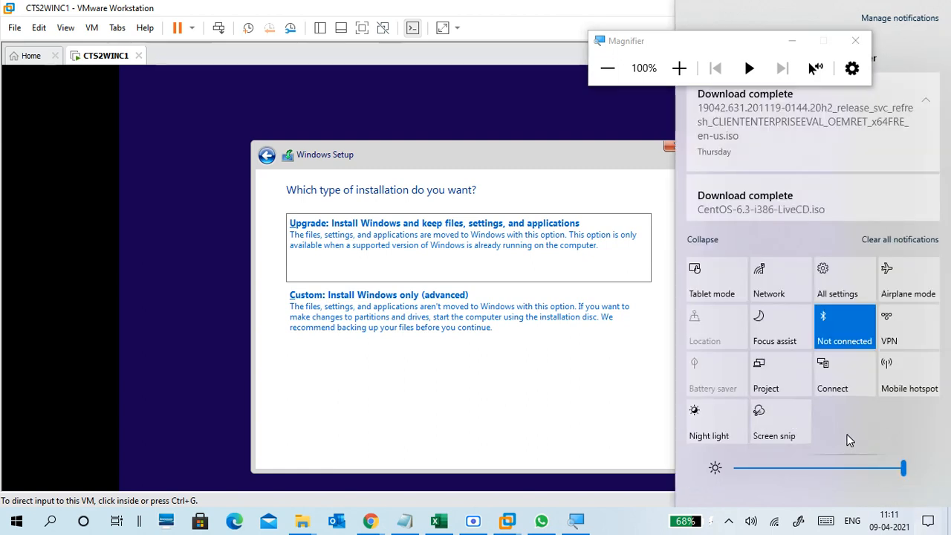
click(766, 428)
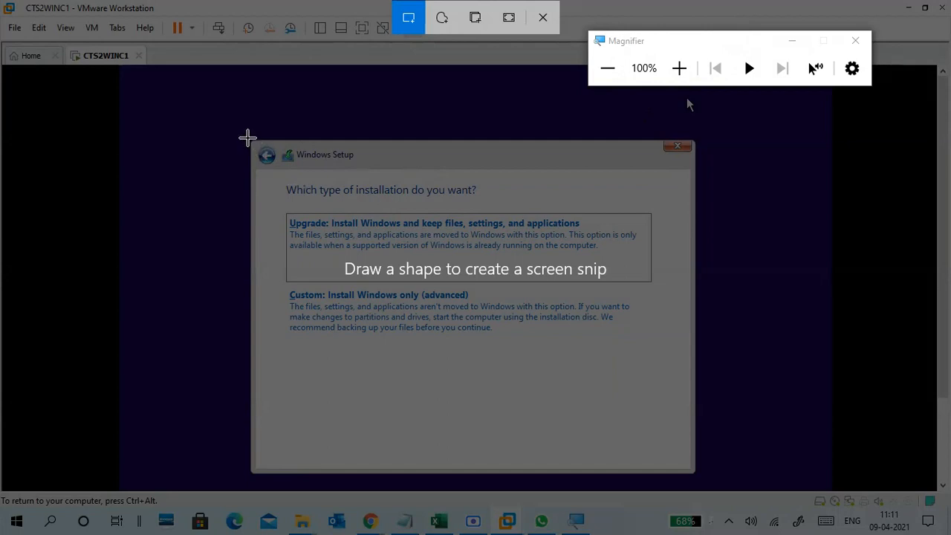
Snip the Windows Setup dialog region, open the snip for markup, and move Magnifier aside.
drag(248, 139, 696, 475)
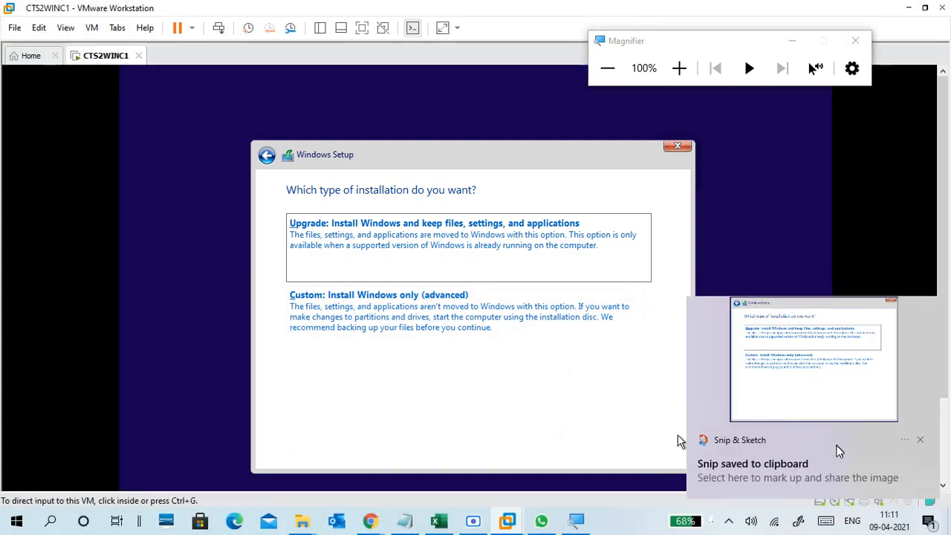
click(817, 381)
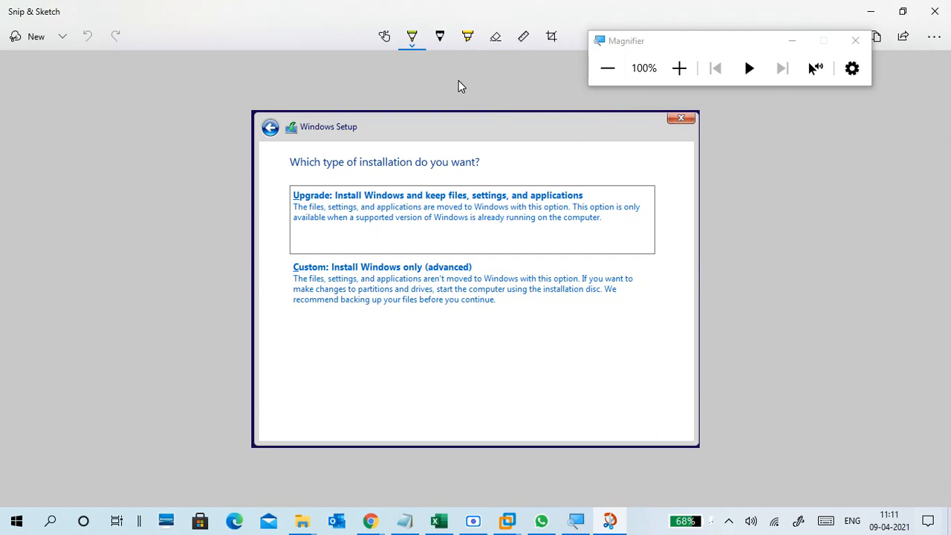
drag(645, 41, 810, 99)
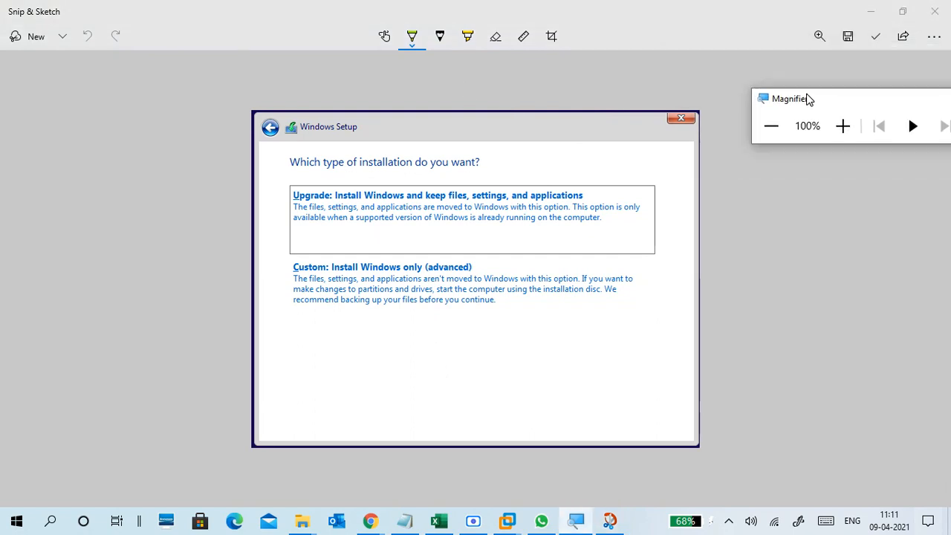
Save the snip as Screenshot 2021-04-09 111140.jpg in PUNE\ITIS 2 2021.
click(857, 36)
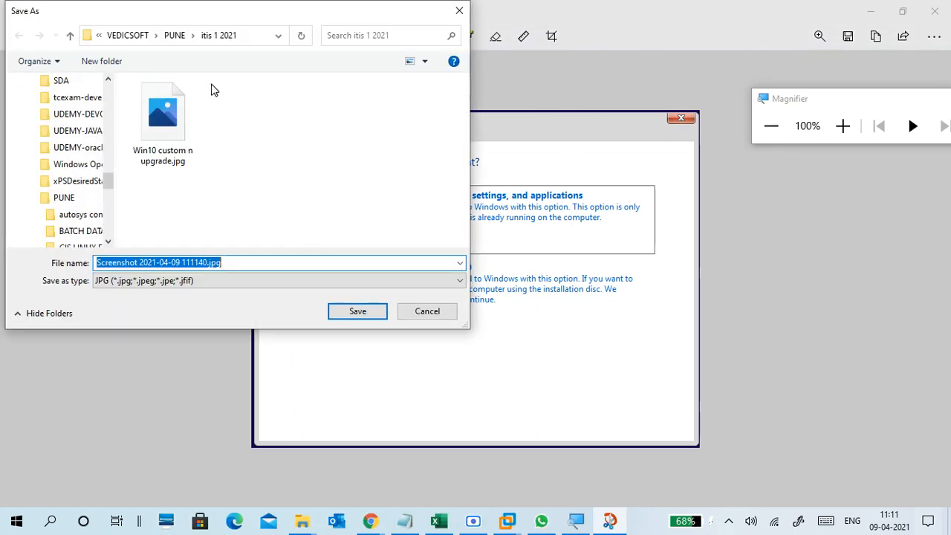
click(176, 38)
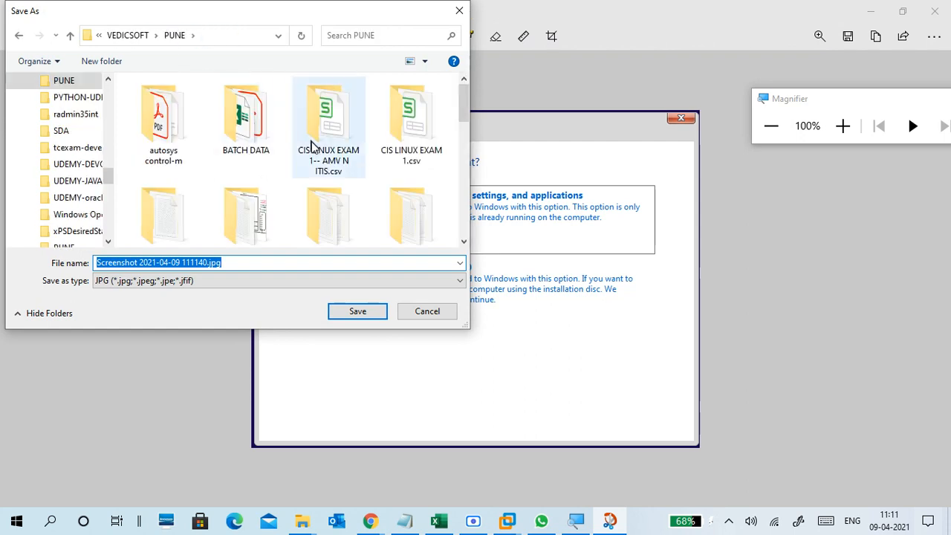
scroll(300, 191, down, 3)
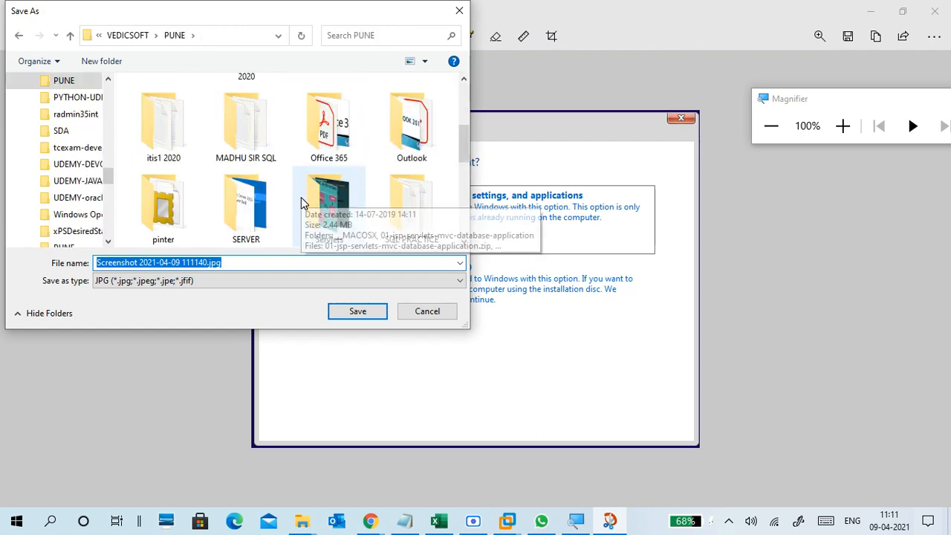
scroll(301, 197, up, 3)
scroll(286, 204, down, 2)
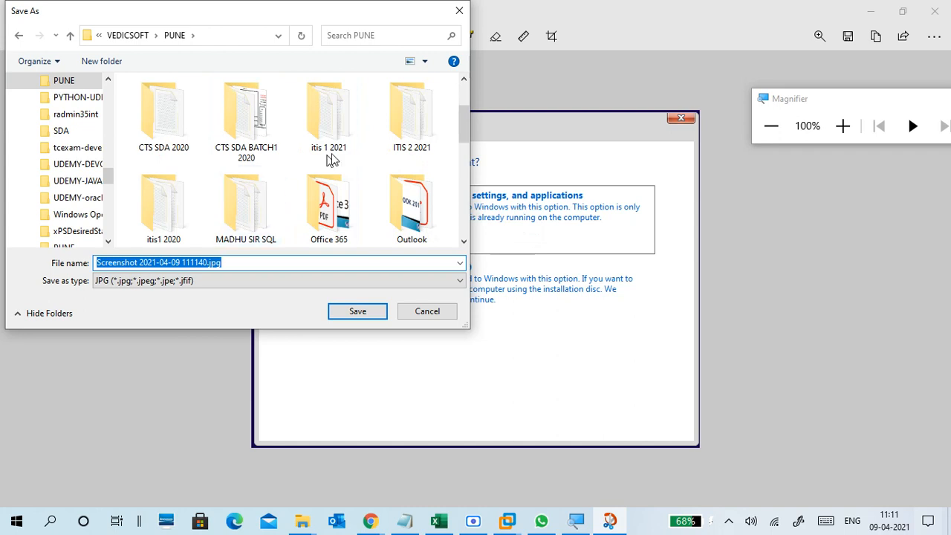
click(406, 134)
double_click(406, 134)
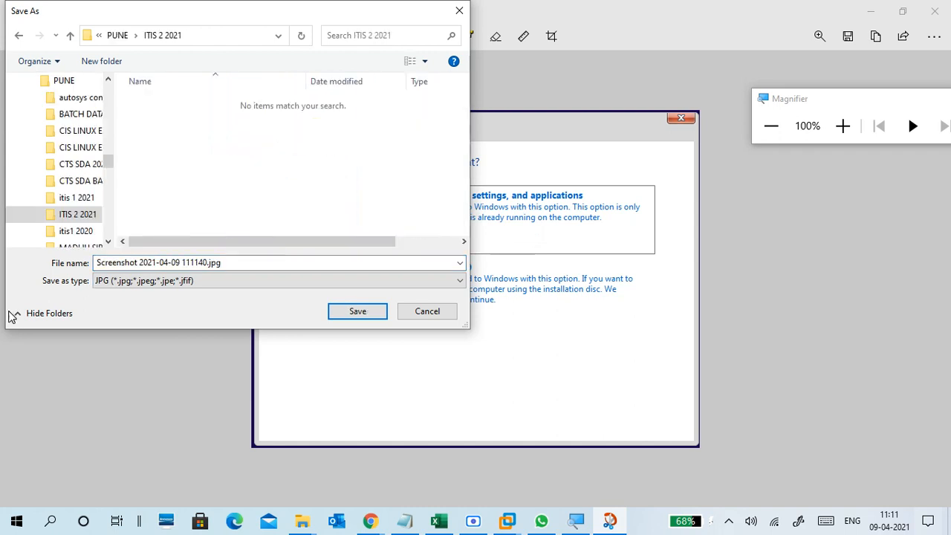
click(208, 261)
click(181, 264)
click(339, 313)
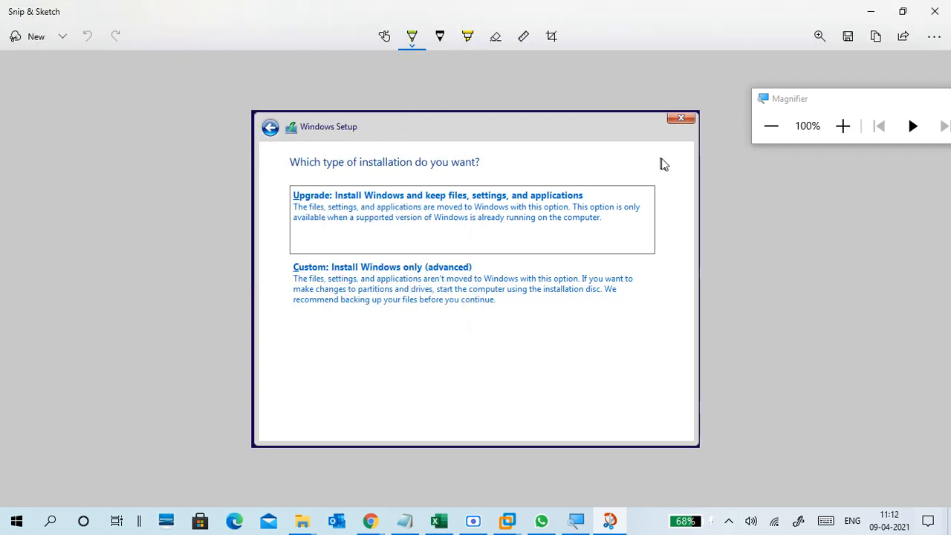
With the lime green pen, draw an arrow and write 'Fresh Replace' under Custom.
click(842, 125)
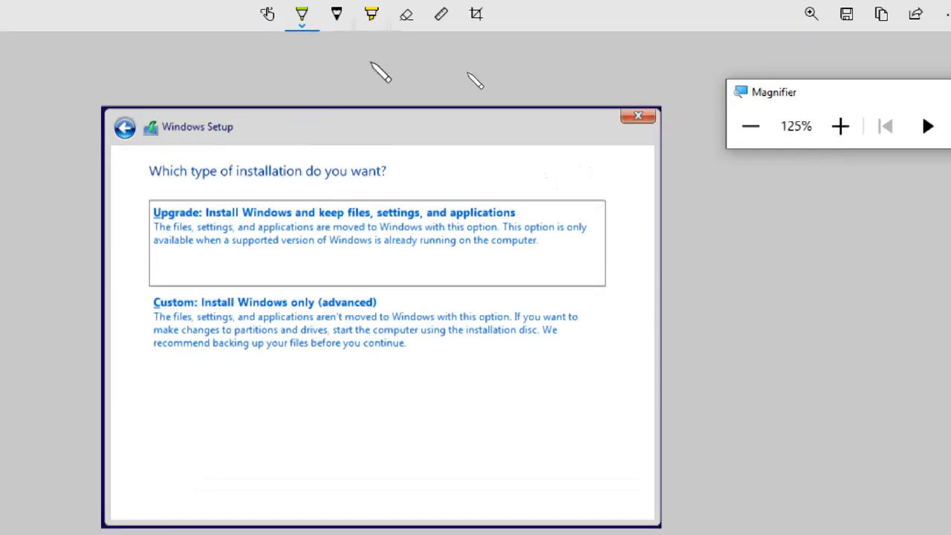
click(303, 24)
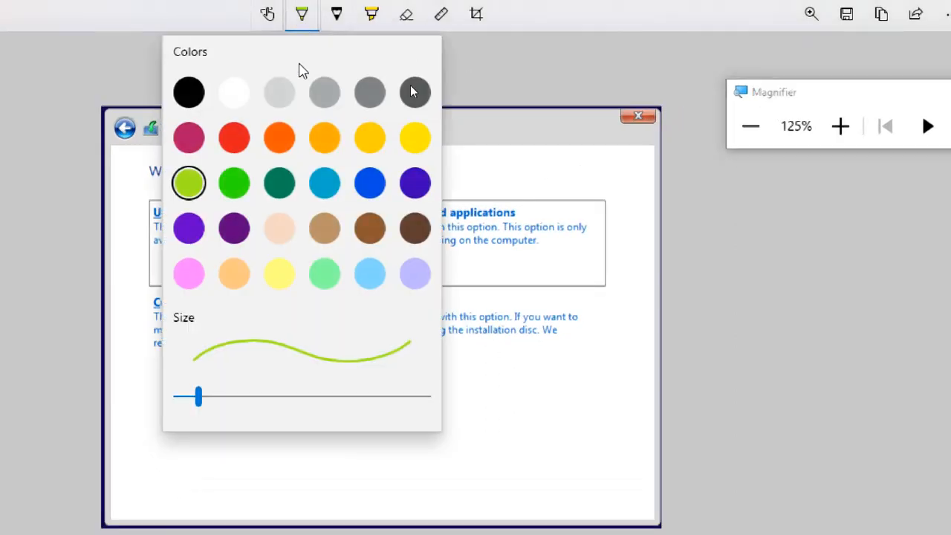
click(189, 183)
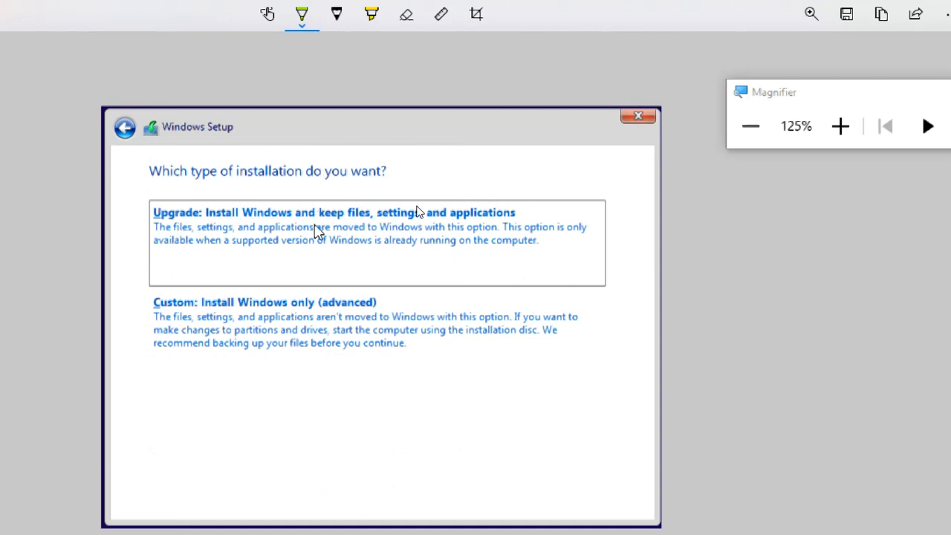
drag(248, 364, 331, 405)
mouse_move(318, 368)
mouse_down()
mouse_move(329, 364)
mouse_move(359, 399)
mouse_move(384, 378)
mouse_move(376, 365)
mouse_move(383, 378)
mouse_up()
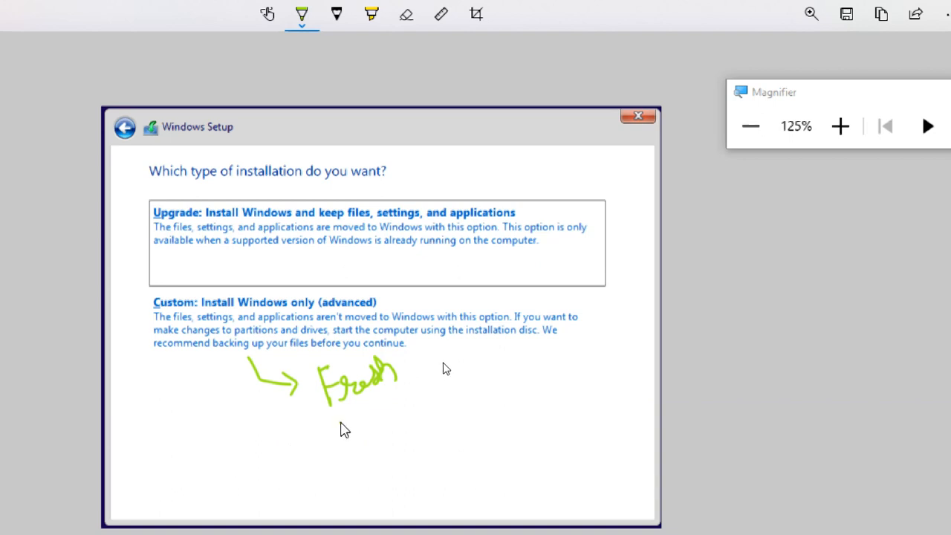
mouse_move(339, 407)
mouse_down()
mouse_move(346, 428)
mouse_move(369, 419)
mouse_move(385, 439)
mouse_move(370, 410)
mouse_move(379, 414)
mouse_move(409, 376)
mouse_move(413, 390)
mouse_move(440, 382)
mouse_up()
drag(365, 459, 440, 395)
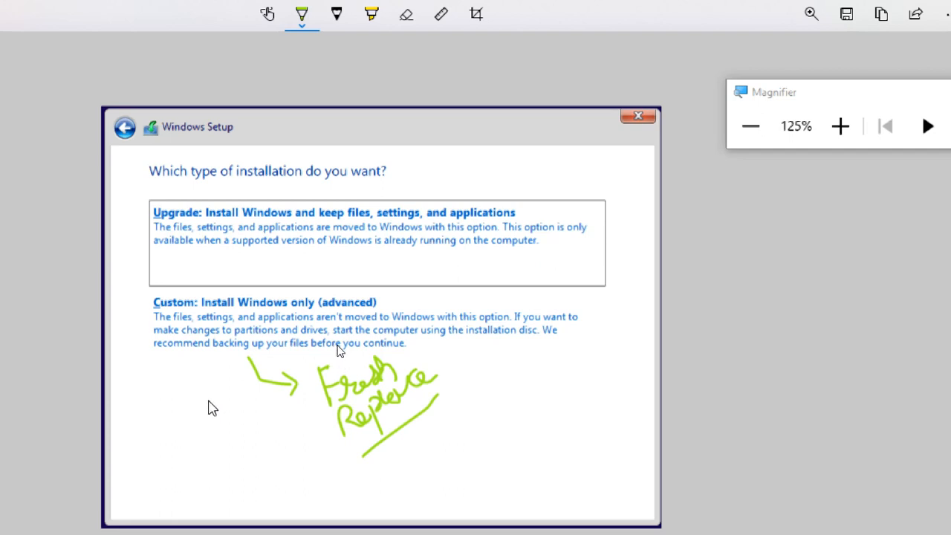
Draw a curved arrow from Upgrade and write 'W8/8.1, W7 → W10' above it.
mouse_move(338, 206)
mouse_down()
mouse_move(366, 184)
mouse_move(362, 194)
mouse_up()
mouse_move(391, 155)
mouse_down()
mouse_move(397, 175)
mouse_move(414, 175)
mouse_move(428, 149)
mouse_move(433, 163)
mouse_up()
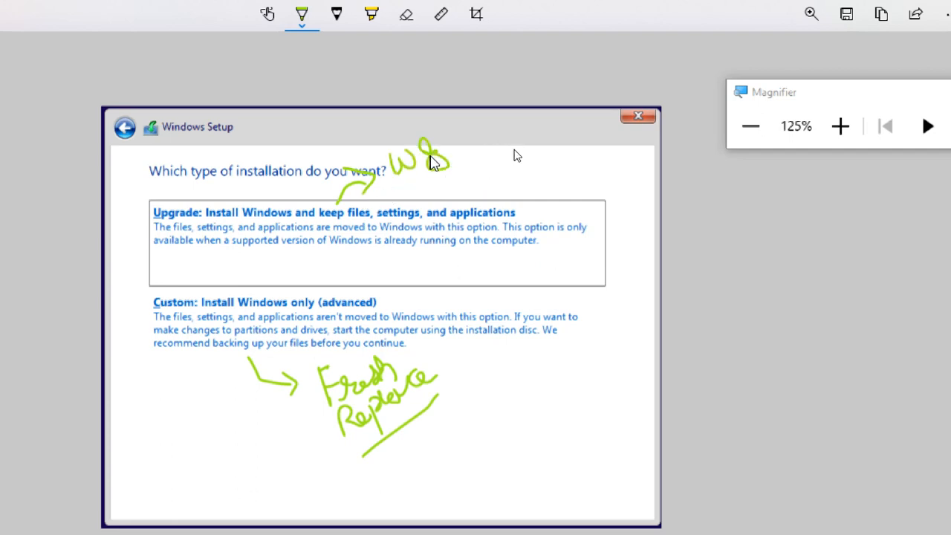
mouse_move(446, 127)
mouse_down()
mouse_move(461, 161)
mouse_move(470, 135)
mouse_move(470, 151)
mouse_move(493, 139)
mouse_up()
mouse_move(415, 185)
mouse_down()
mouse_move(424, 192)
mouse_move(473, 177)
mouse_up()
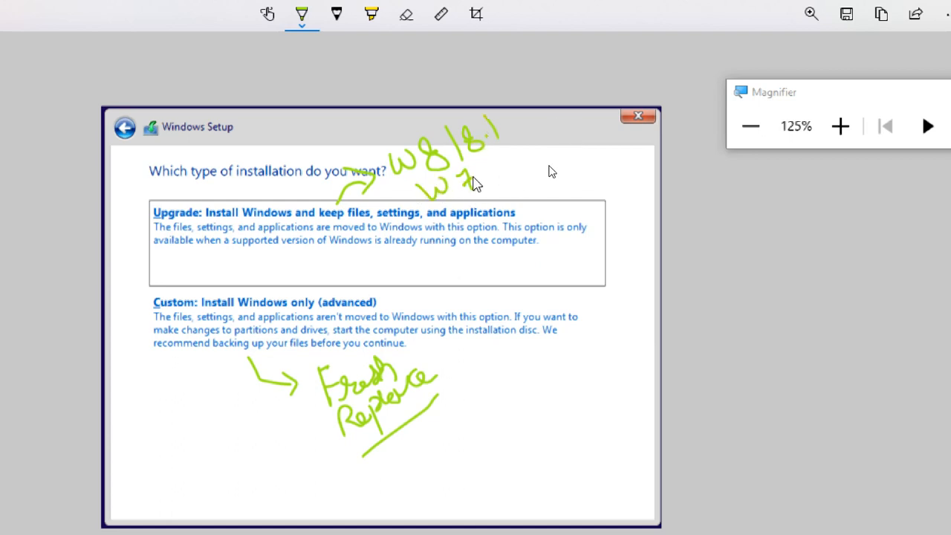
mouse_move(482, 108)
mouse_down()
mouse_move(515, 140)
mouse_move(521, 178)
mouse_move(556, 153)
mouse_move(559, 170)
mouse_move(614, 113)
mouse_up()
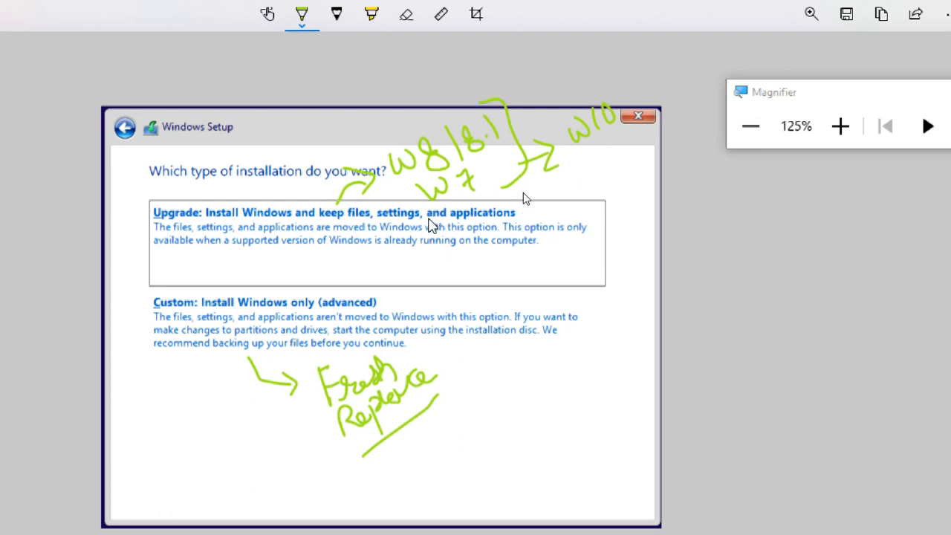
Tick the Custom and Upgrade options and the W10 note, double-underlining W10 in green.
drag(589, 154, 631, 122)
drag(128, 301, 168, 294)
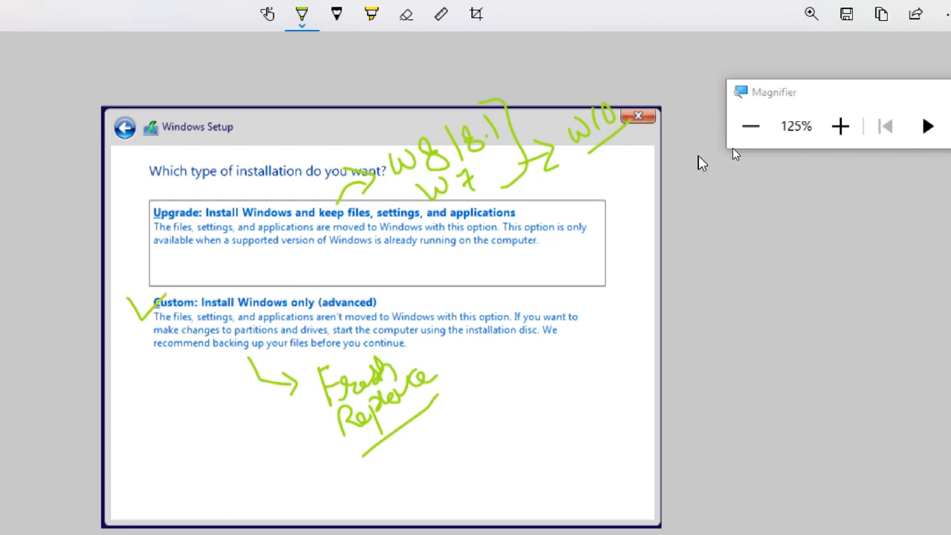
click(840, 127)
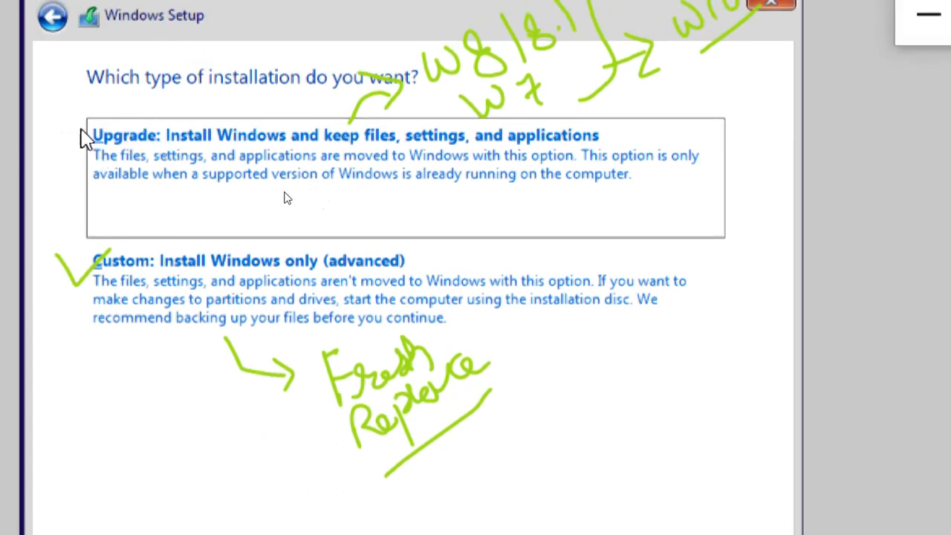
mouse_move(70, 123)
mouse_down()
mouse_move(89, 143)
mouse_move(144, 117)
mouse_up()
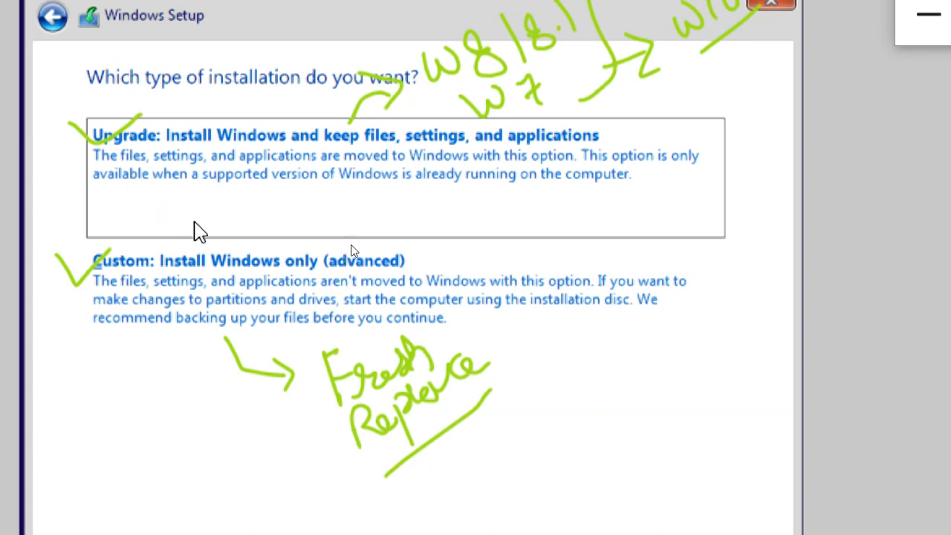
drag(696, 65, 738, 43)
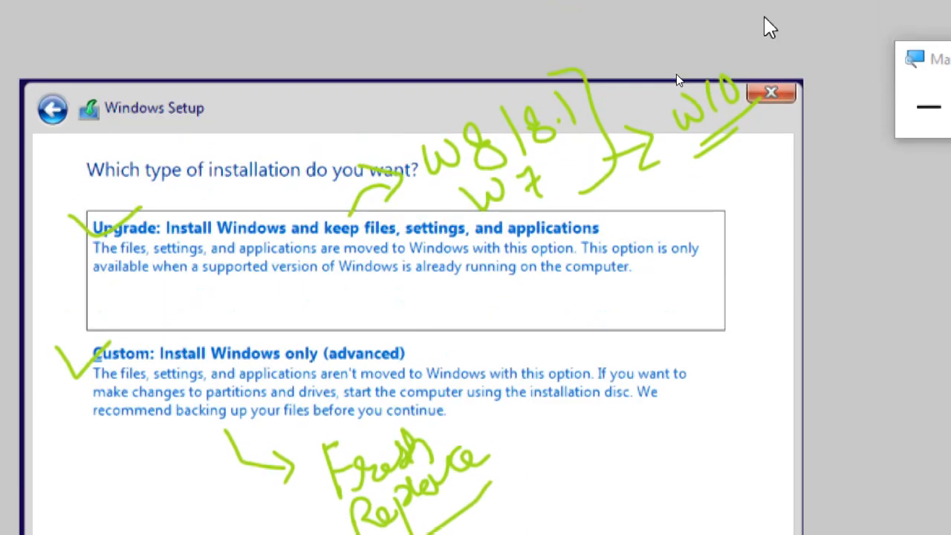
mouse_move(732, 139)
mouse_down()
mouse_move(738, 149)
mouse_move(792, 71)
mouse_up()
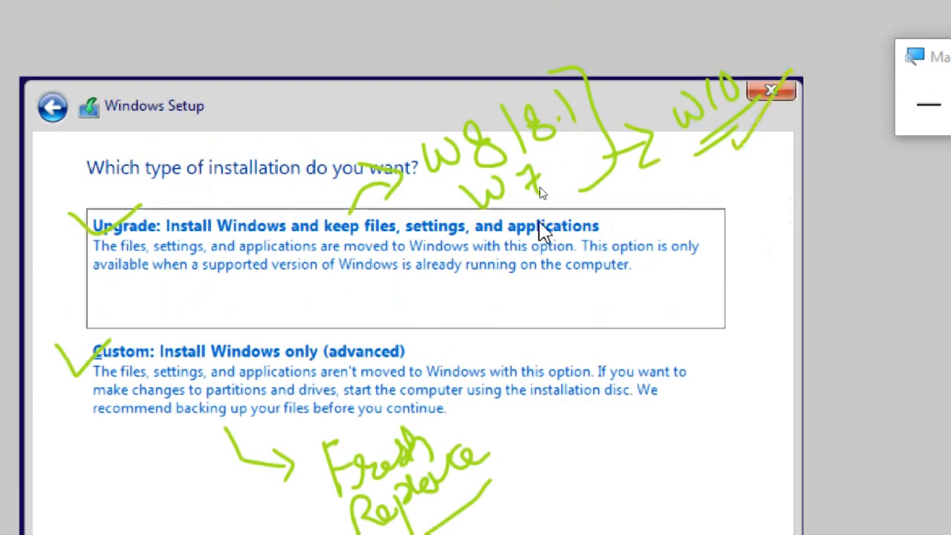
Tick above W8, draw a long arrow from Upgrade to W10, and reset Magnifier to 100%.
mouse_move(421, 98)
mouse_down()
mouse_move(453, 82)
mouse_move(459, 63)
mouse_up()
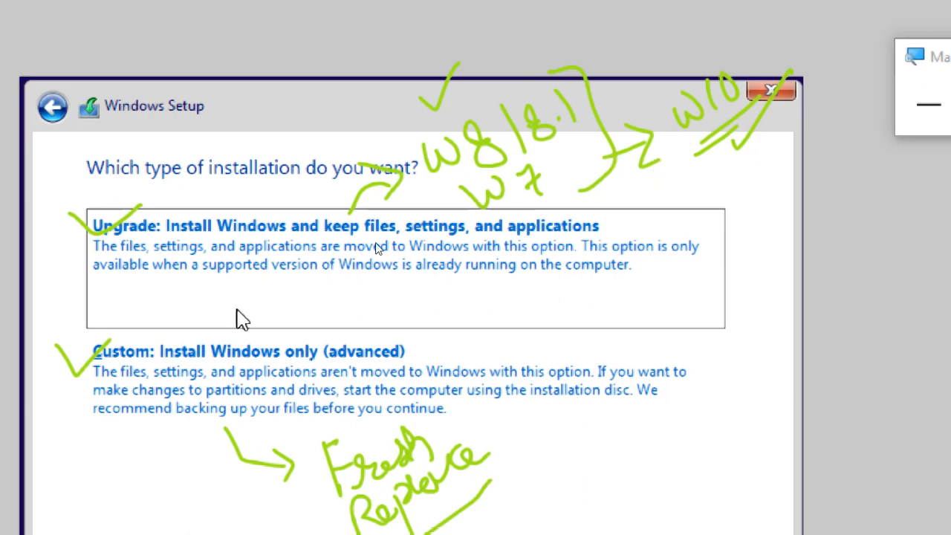
mouse_move(524, 286)
mouse_down()
mouse_move(716, 159)
mouse_move(760, 170)
mouse_move(752, 187)
mouse_up()
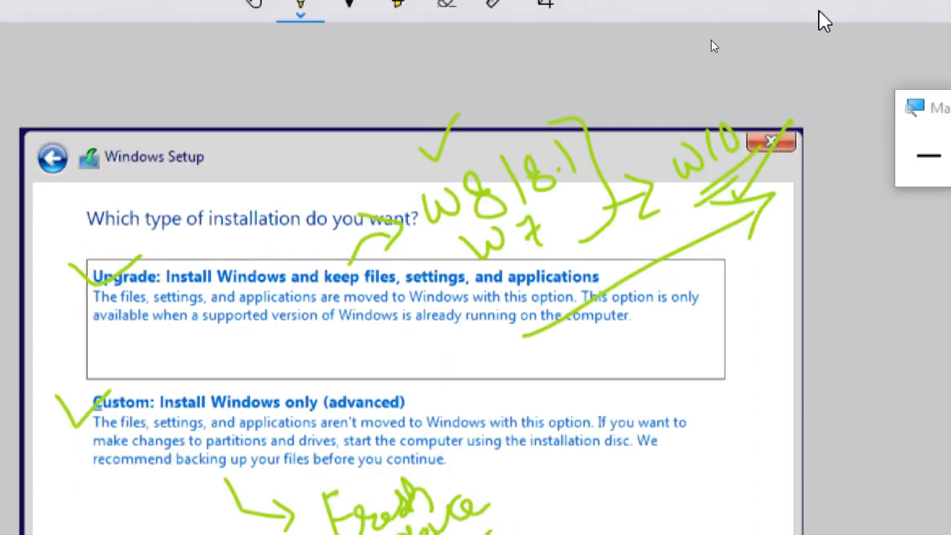
click(929, 155)
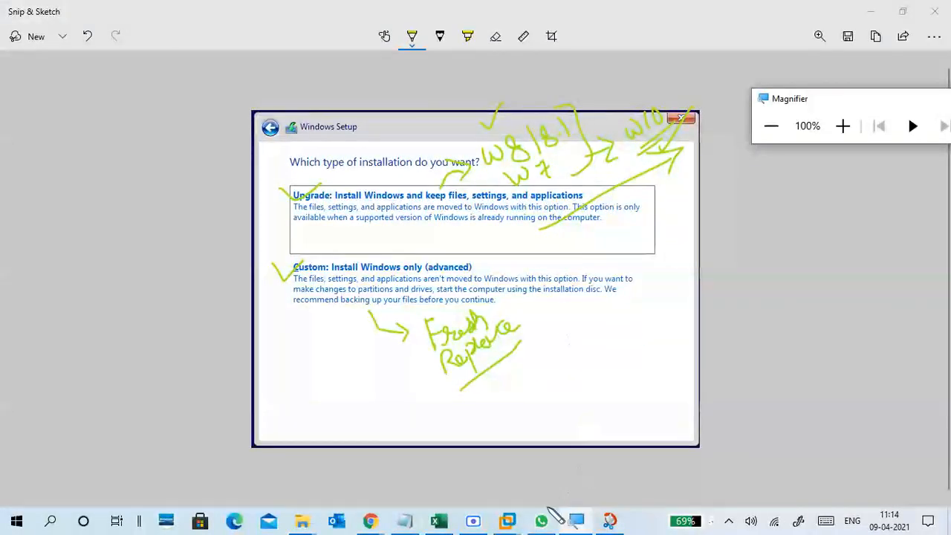
Bring CTS2WINC1 to the front and choose 'Custom: Install Windows only (advanced)'.
mouse_move(508, 520)
click(548, 450)
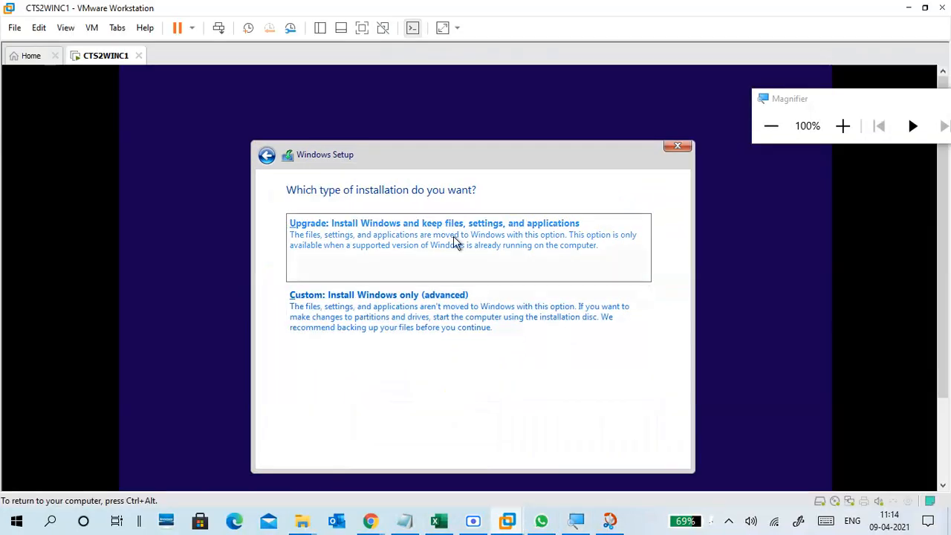
click(843, 125)
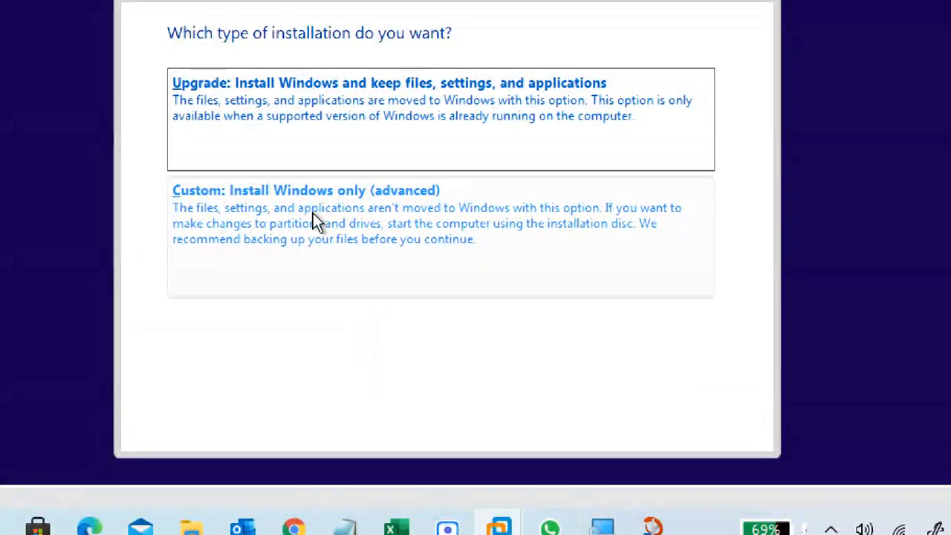
click(361, 231)
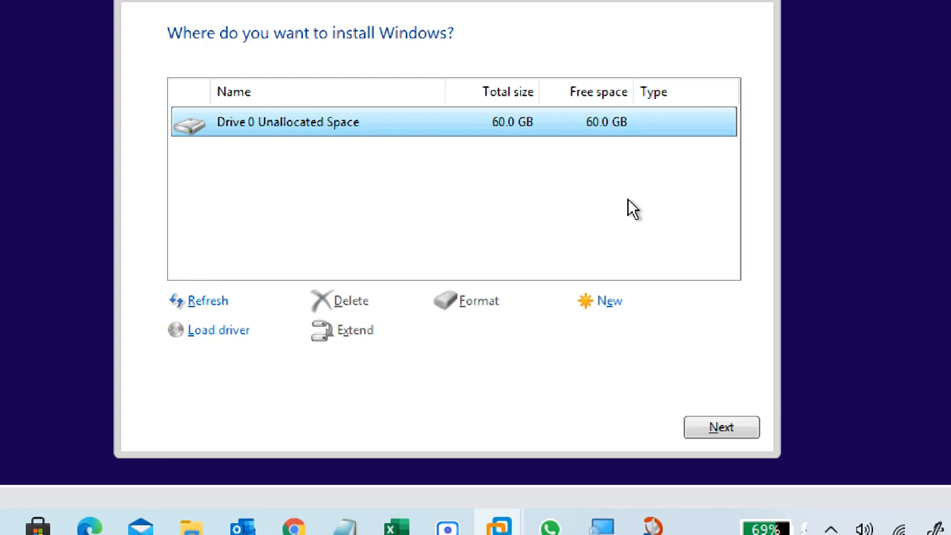
Create a 61440 MB partition on Drive 0, accepting the extra system partitions.
click(606, 314)
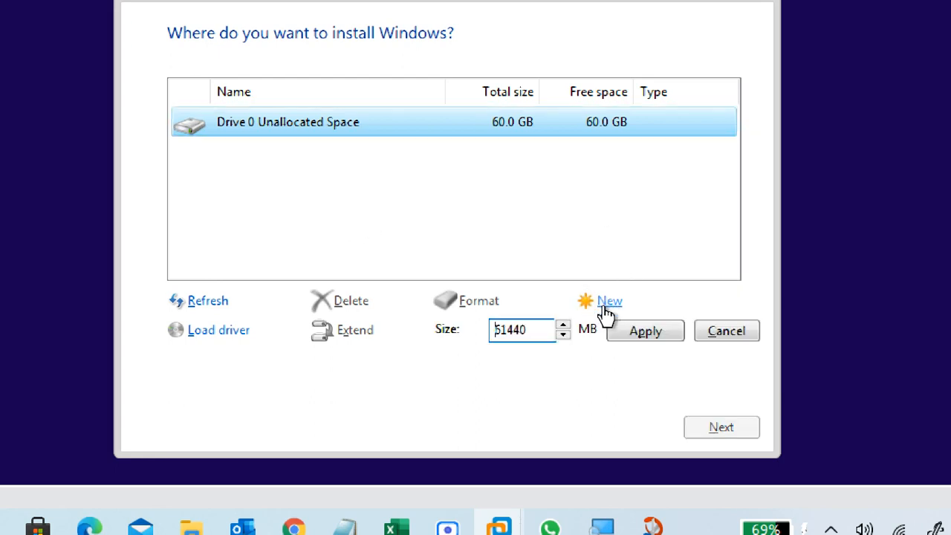
click(617, 333)
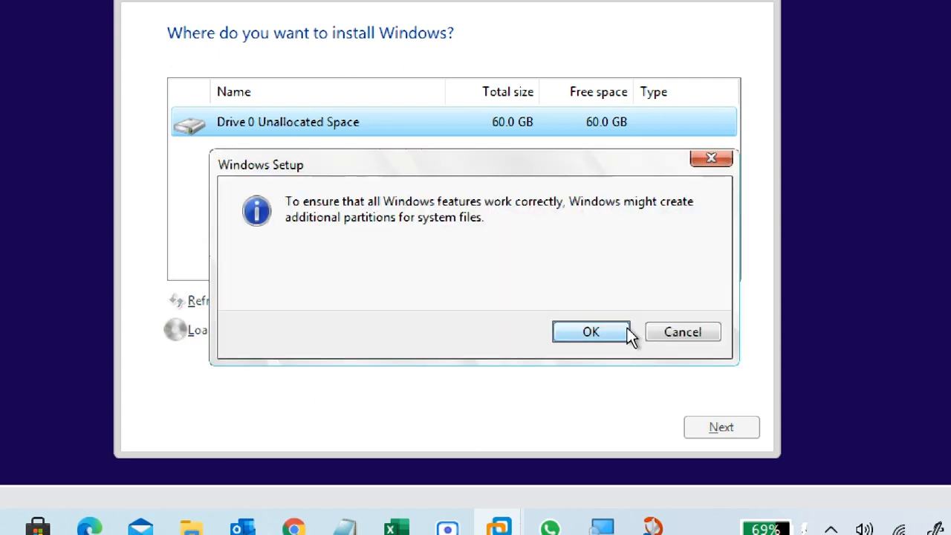
click(580, 338)
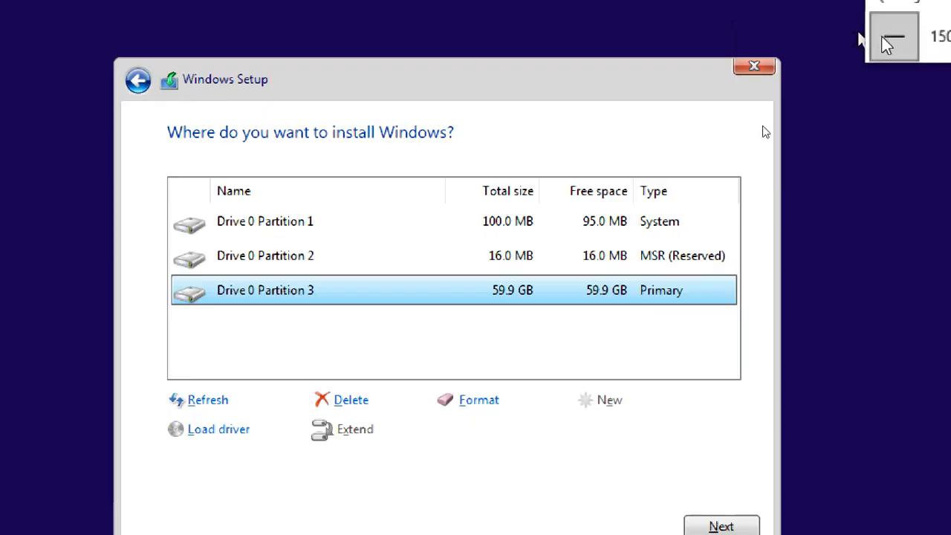
Show the VM in full-screen mode with Magnifier at 125%.
click(890, 39)
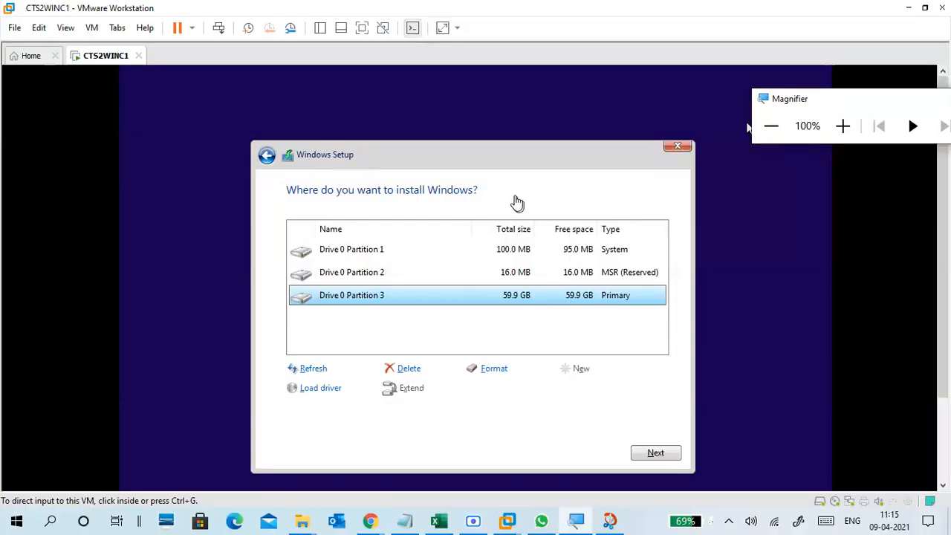
click(362, 29)
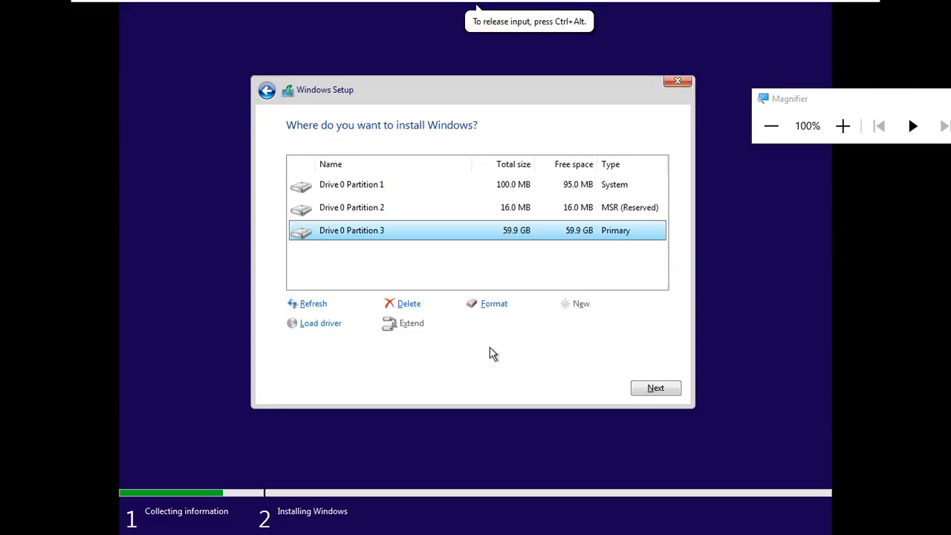
click(842, 126)
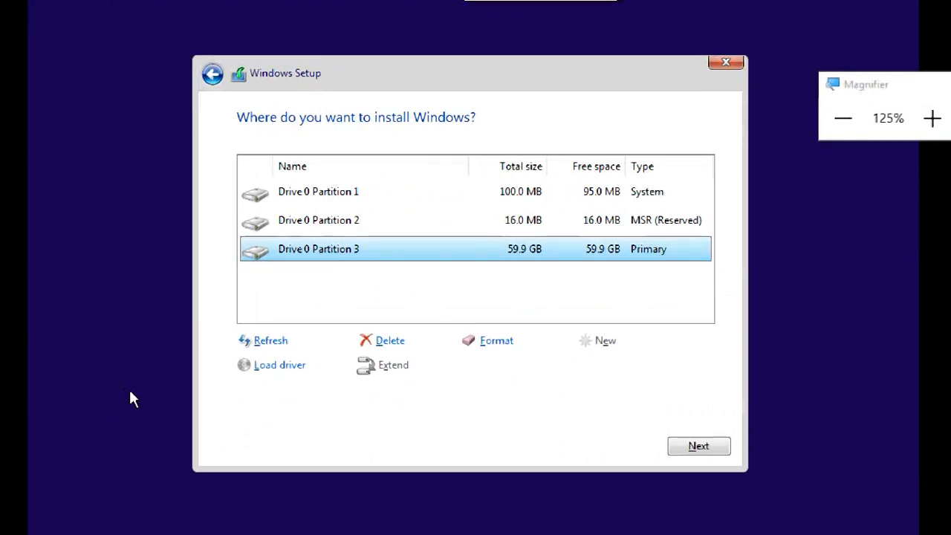
Open a Shift+F10 command prompt, start DiskPart and run 'list disk'.
key(shift+F10)
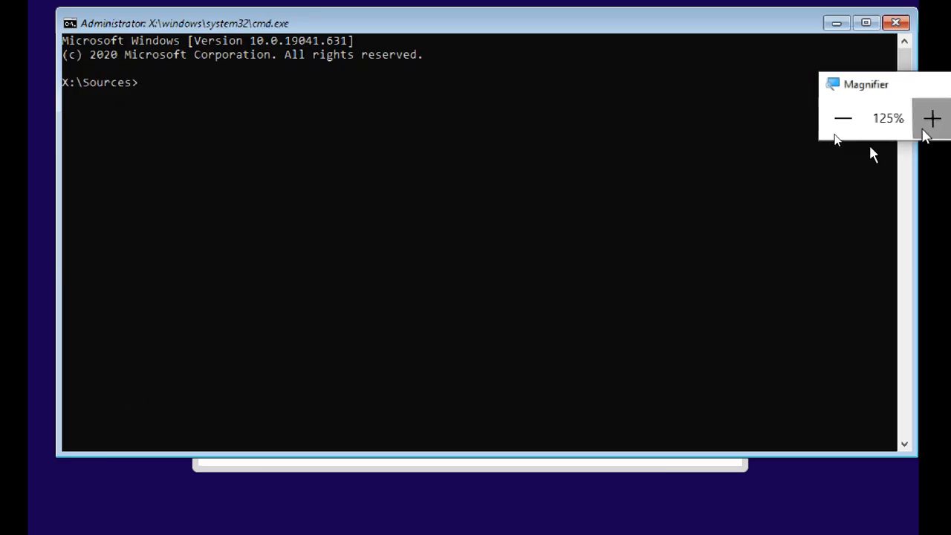
click(929, 120)
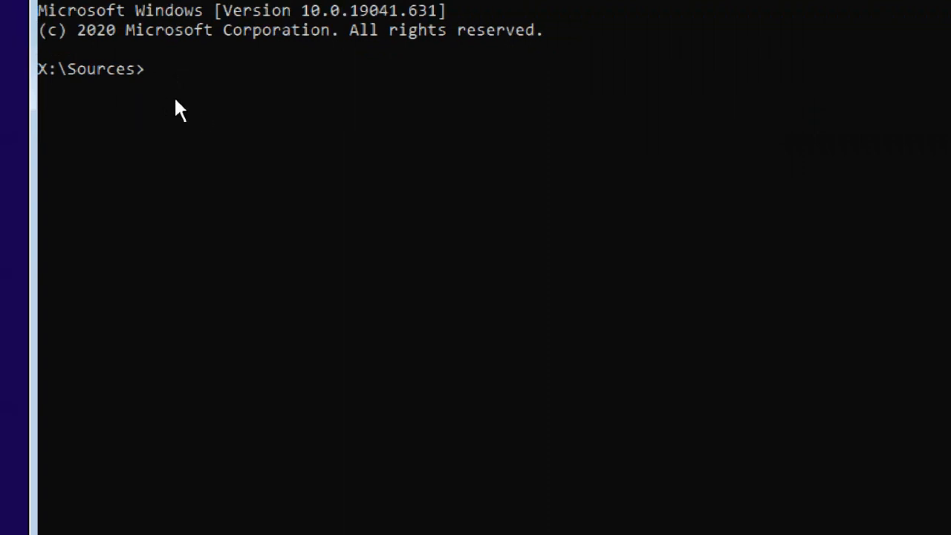
text(part)
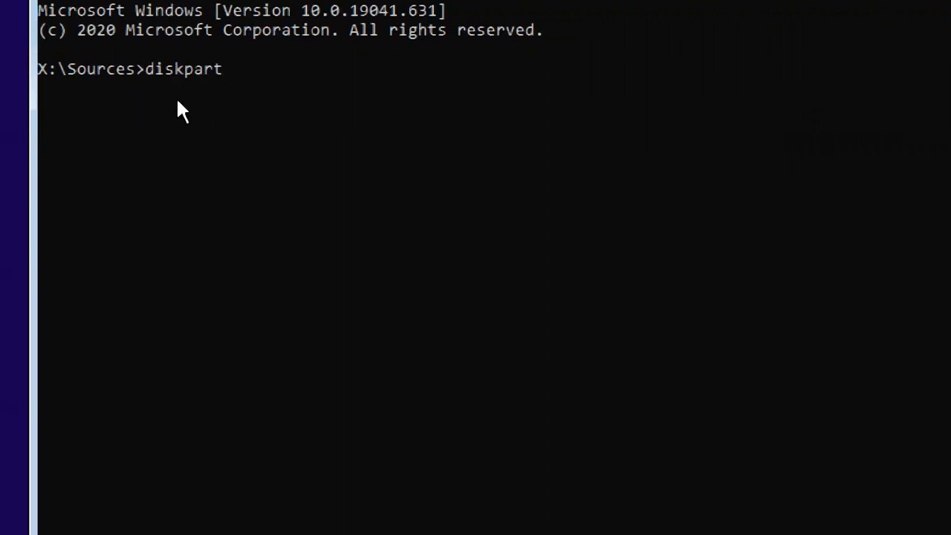
key(Return)
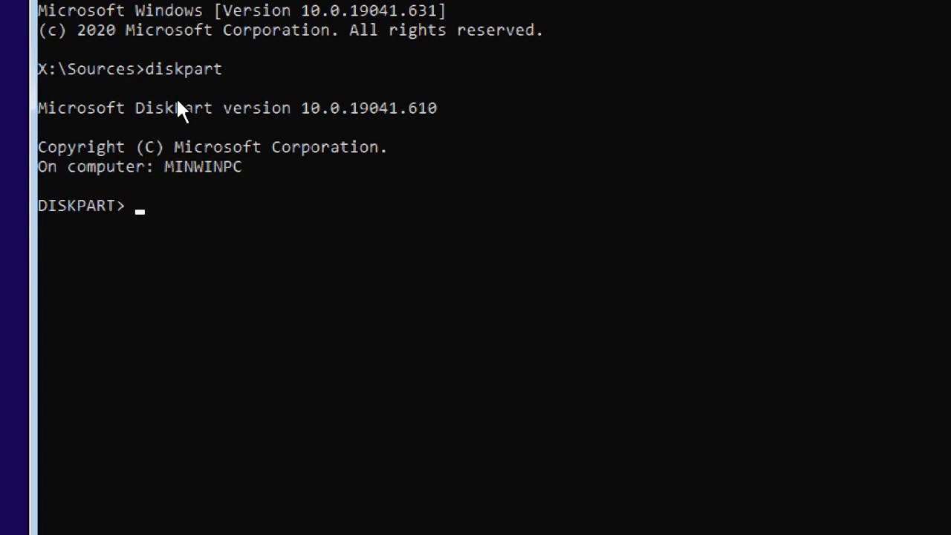
text(list disk)
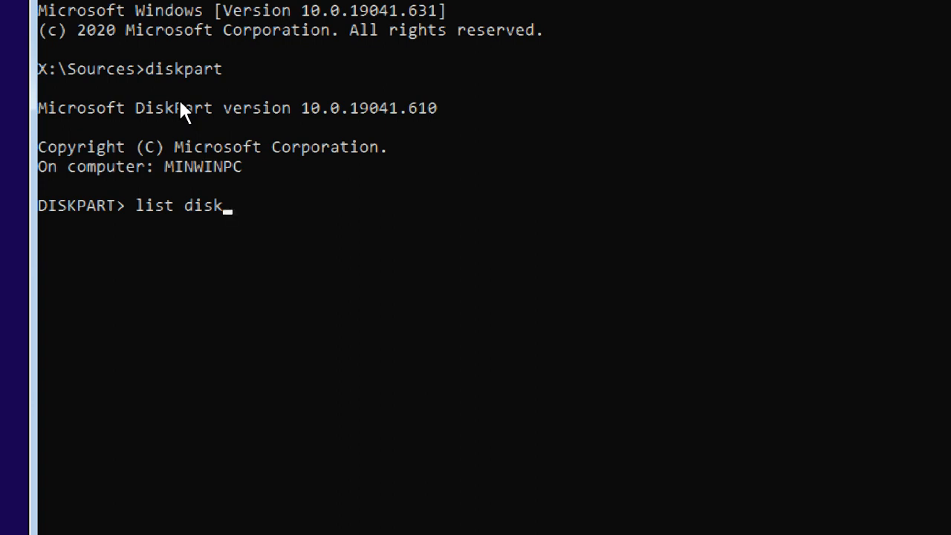
key(Return)
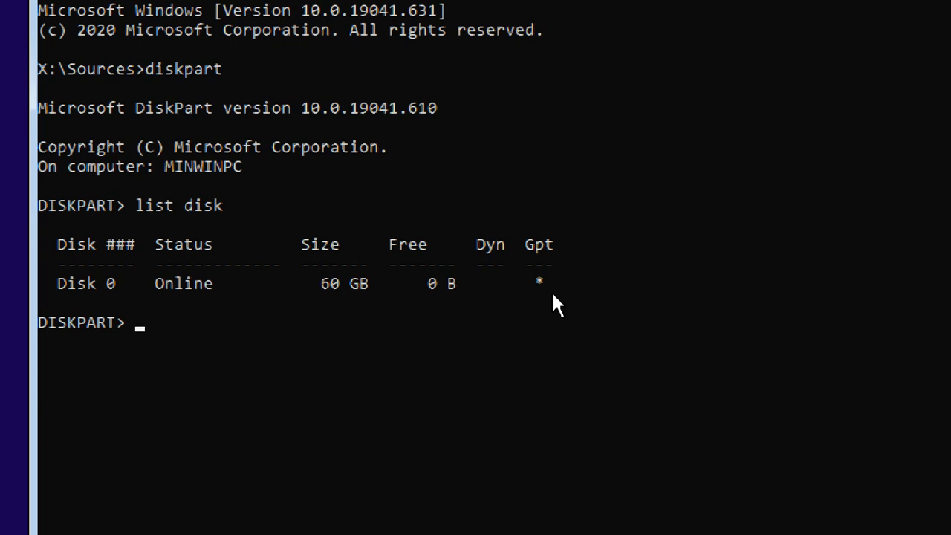
Exit DiskPart, then type 'exit' again at the X:\Sources> prompt.
text(exit)
key(Return)
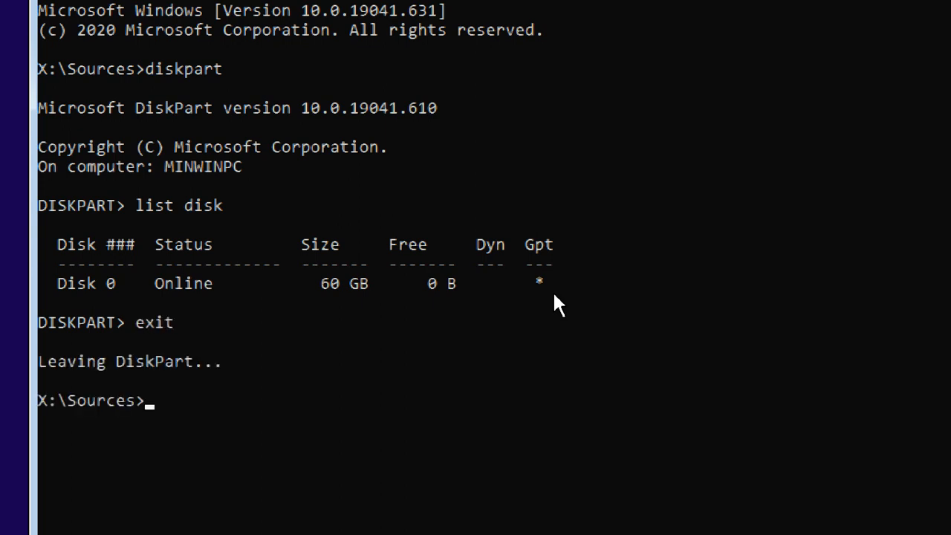
text(exit)
Close the command prompt, install Windows on Drive 0 Partition 3, and adjust Magnifier zoom.
key(Return)
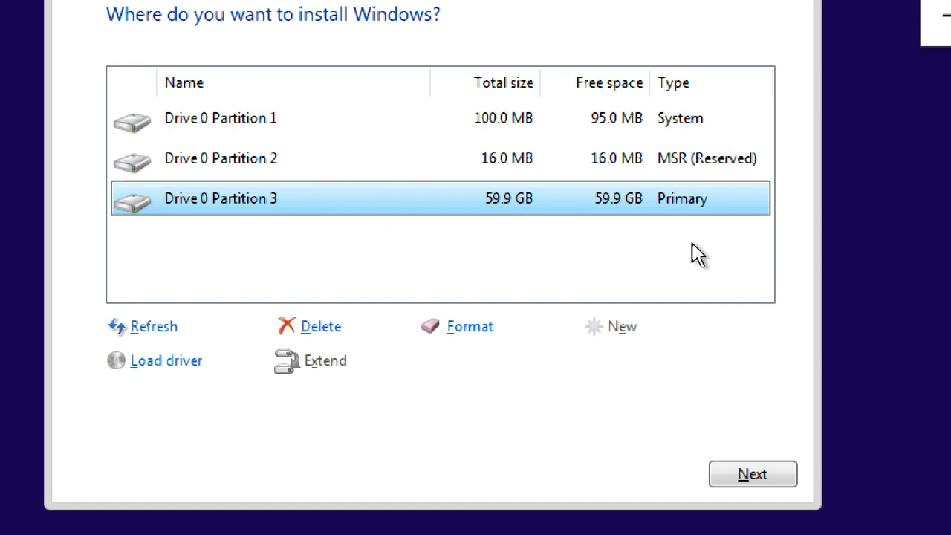
click(755, 474)
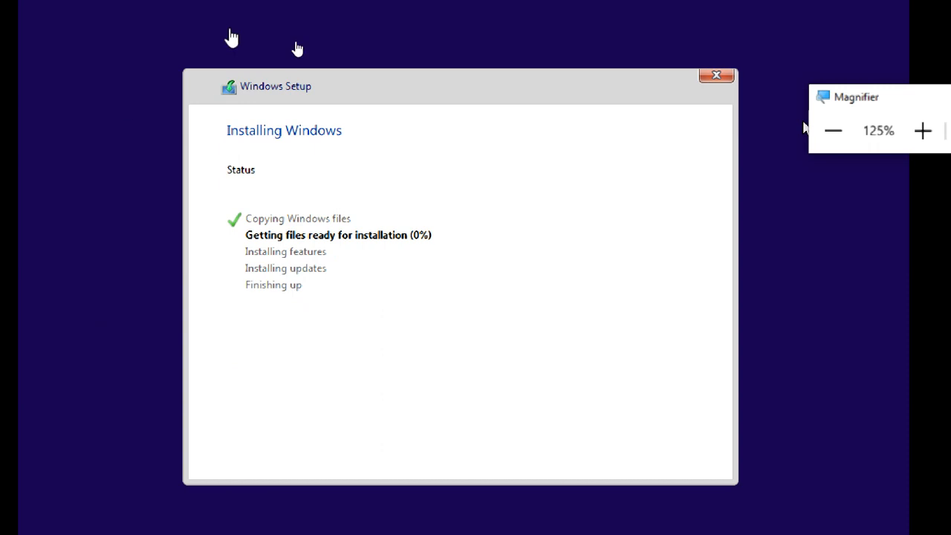
click(831, 131)
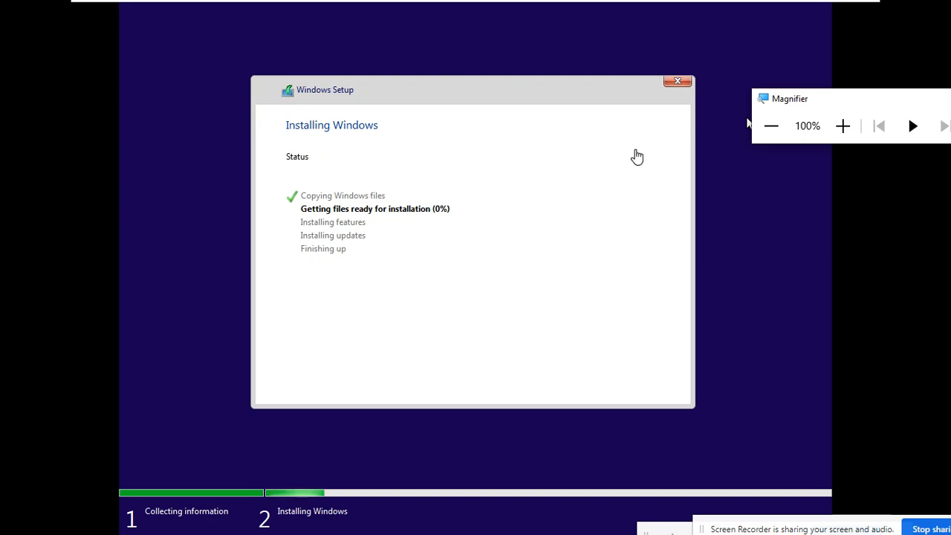
click(608, 161)
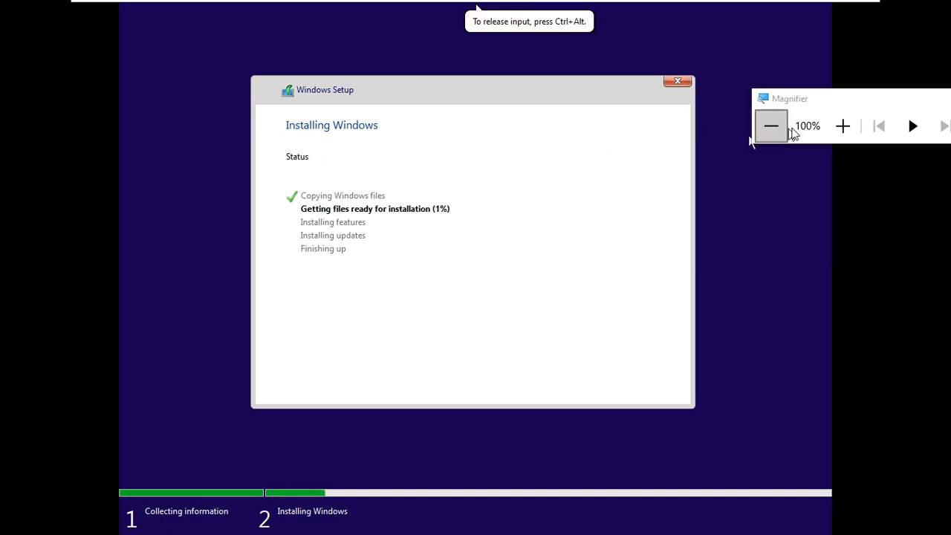
click(837, 132)
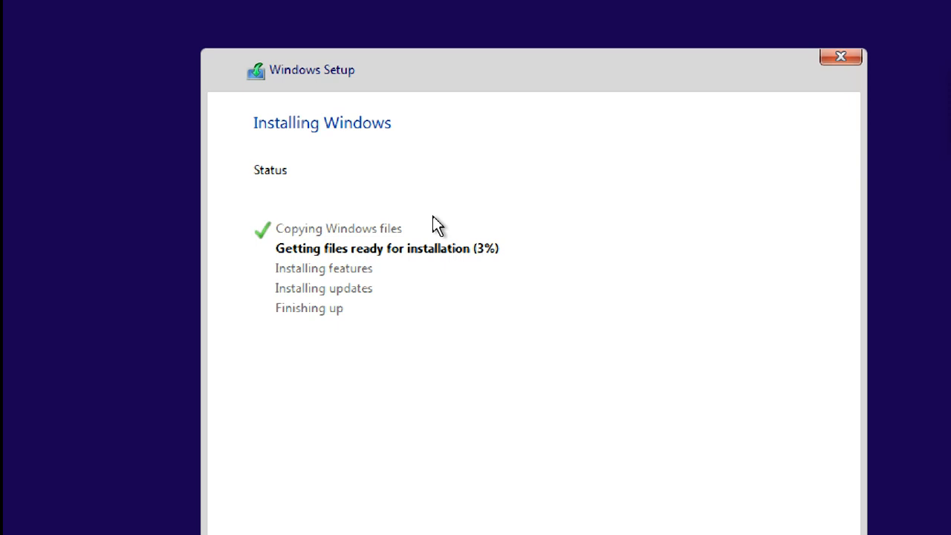
Launch Task Manager with taskmgr and raise the priority of the Windows Setup process setup.exe.
key(shift+F10)
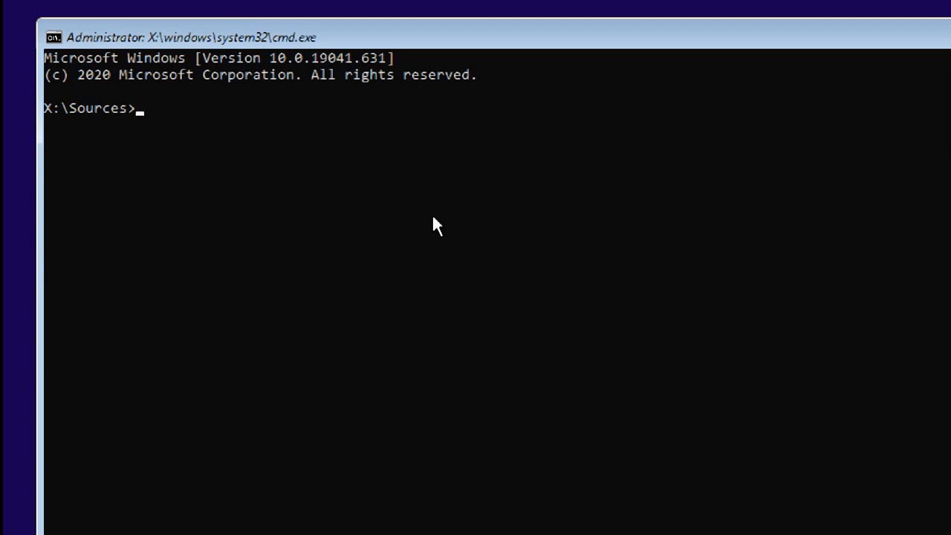
text(taskmgr)
key(Return)
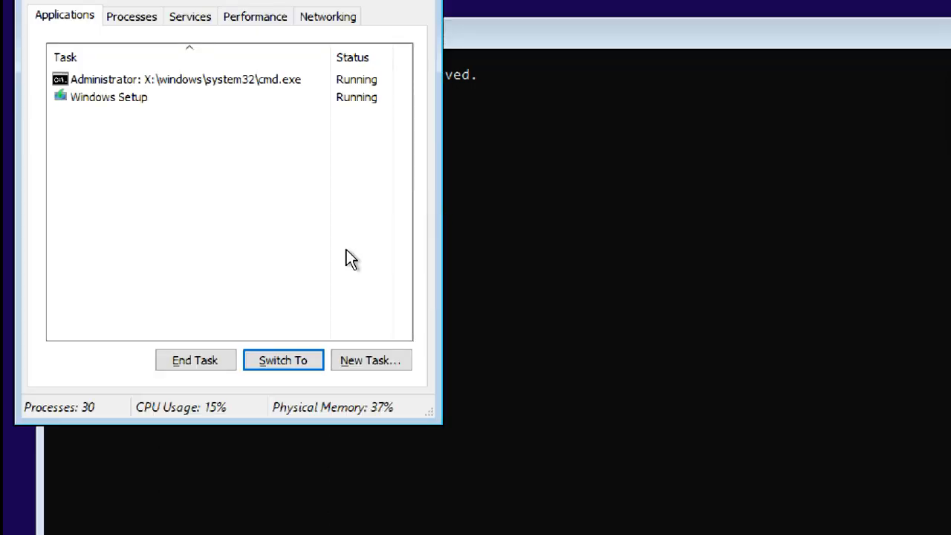
click(151, 101)
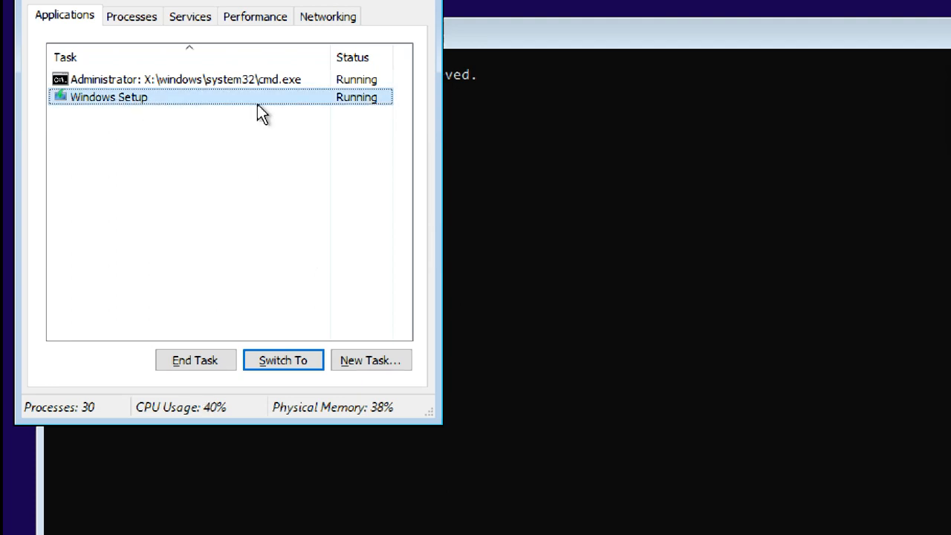
right_click(129, 96)
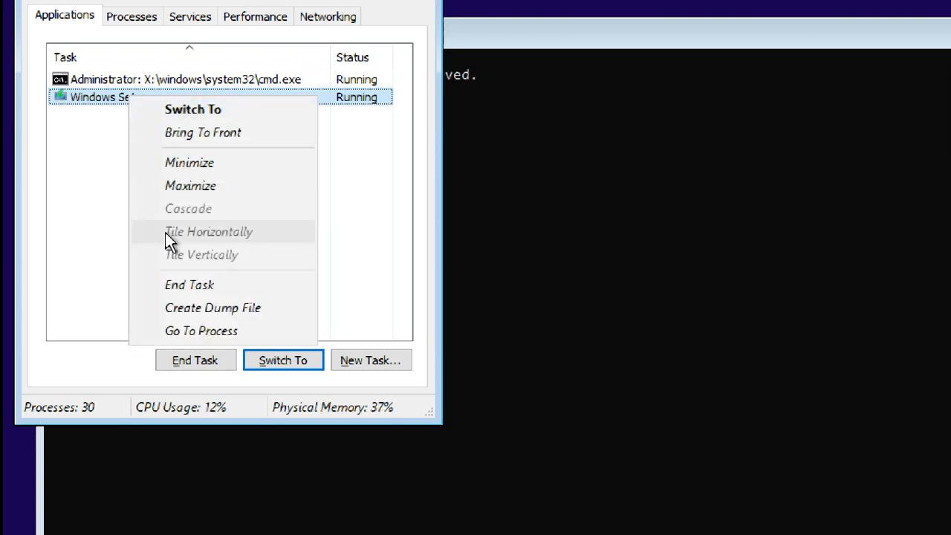
click(182, 334)
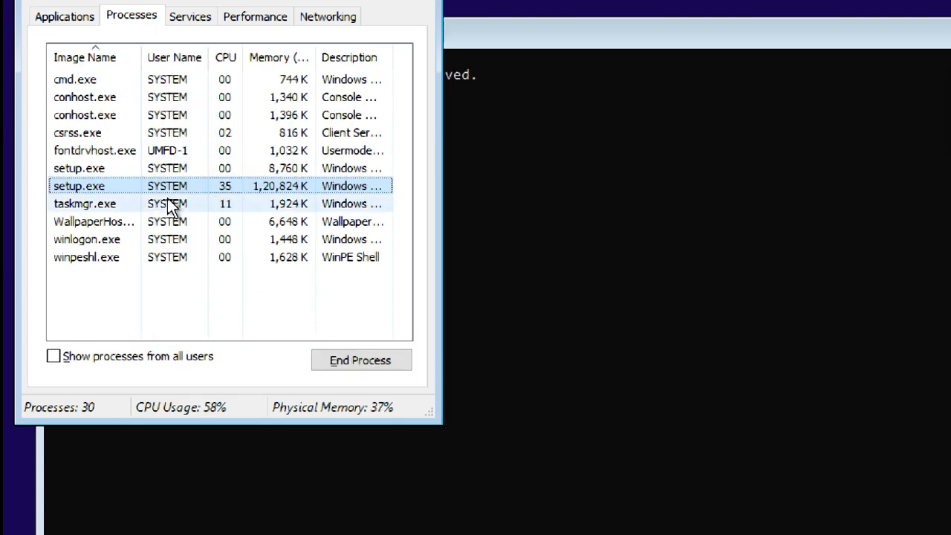
right_click(114, 181)
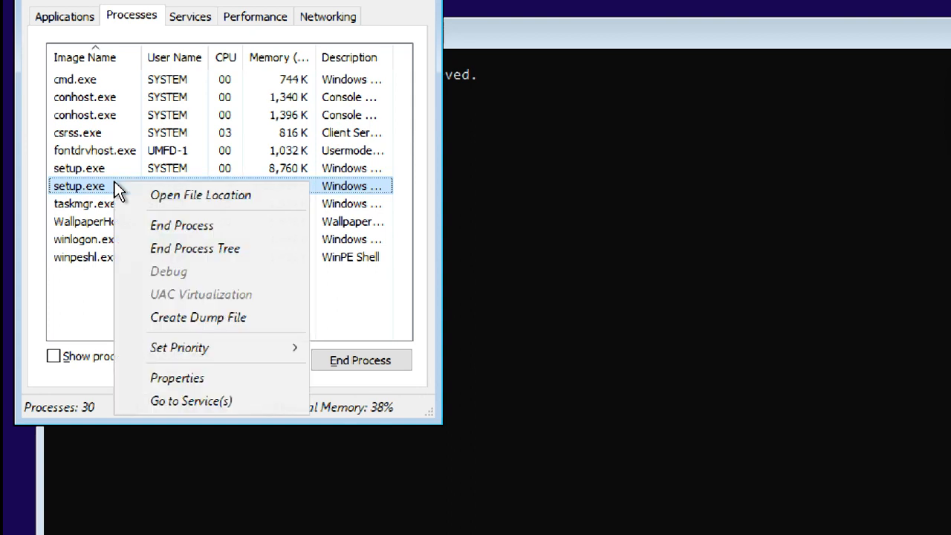
mouse_move(215, 346)
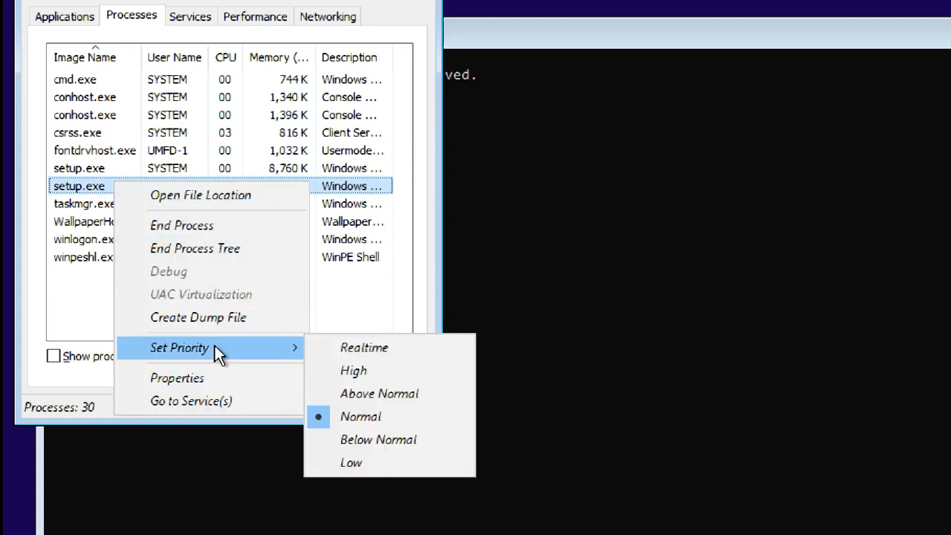
click(355, 349)
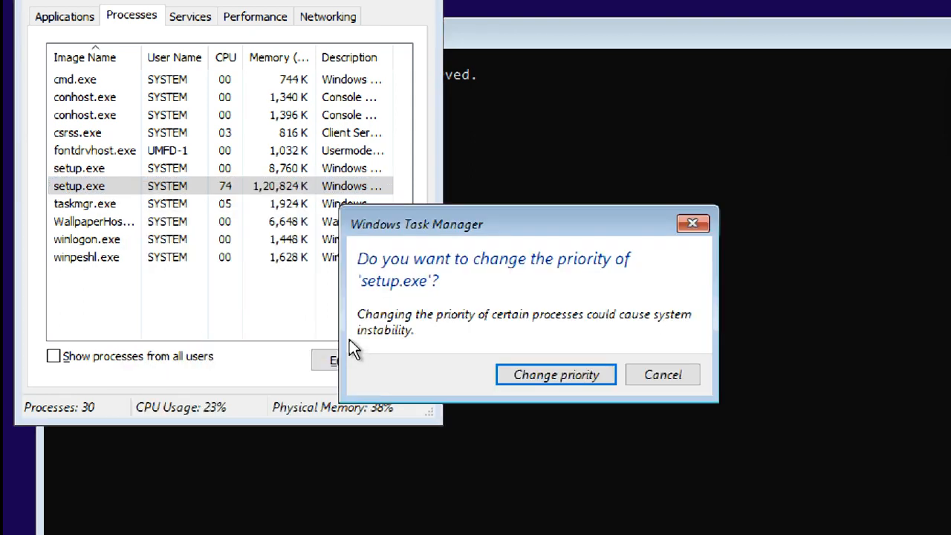
click(532, 371)
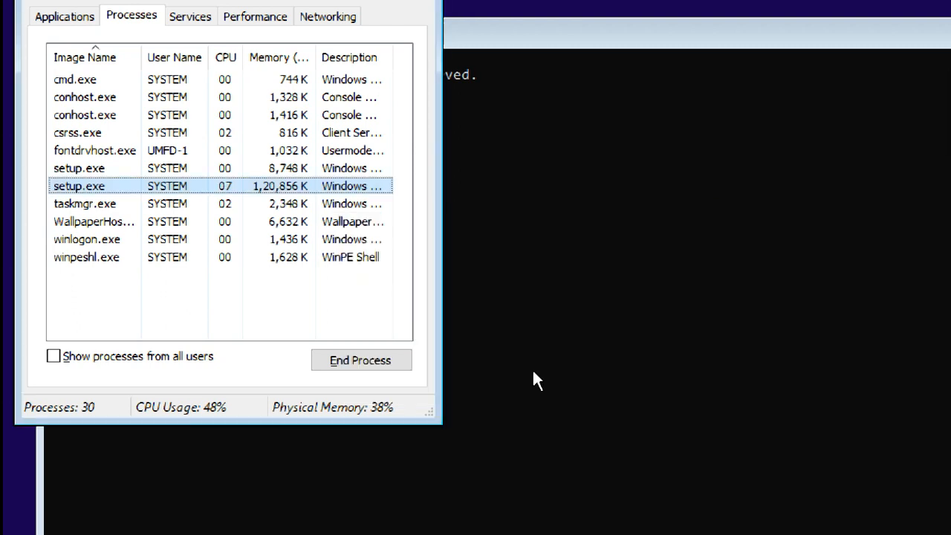
Recheck setup.exe's priority, set Task Manager's update speed to High, then close it.
right_click(141, 186)
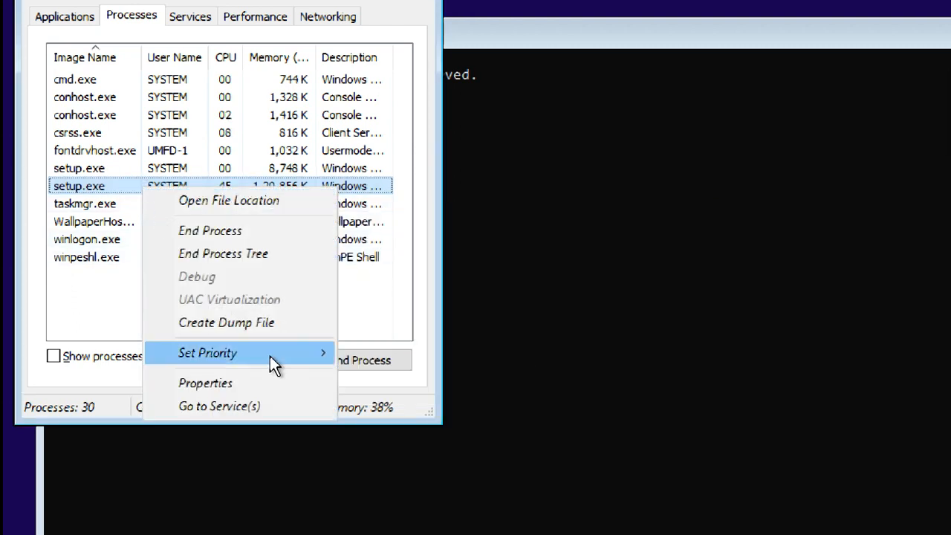
mouse_move(274, 364)
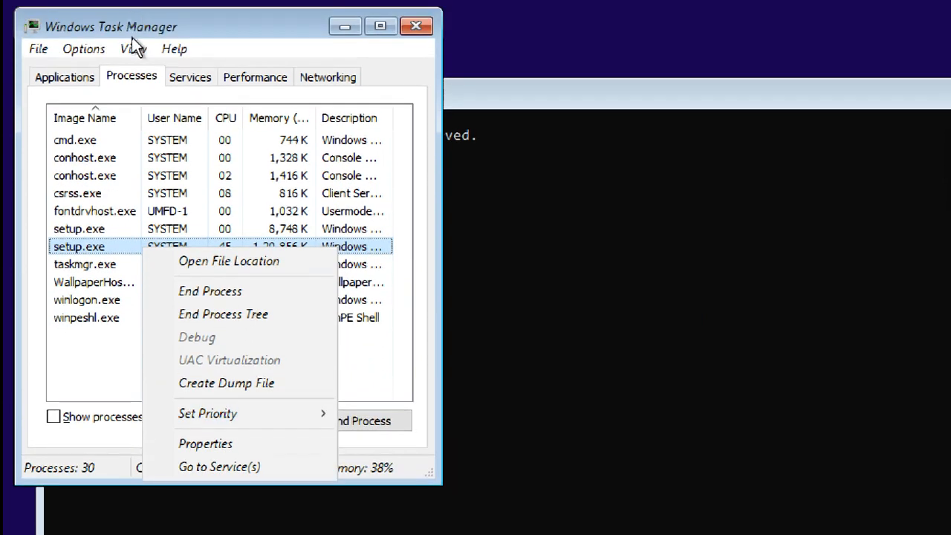
click(133, 42)
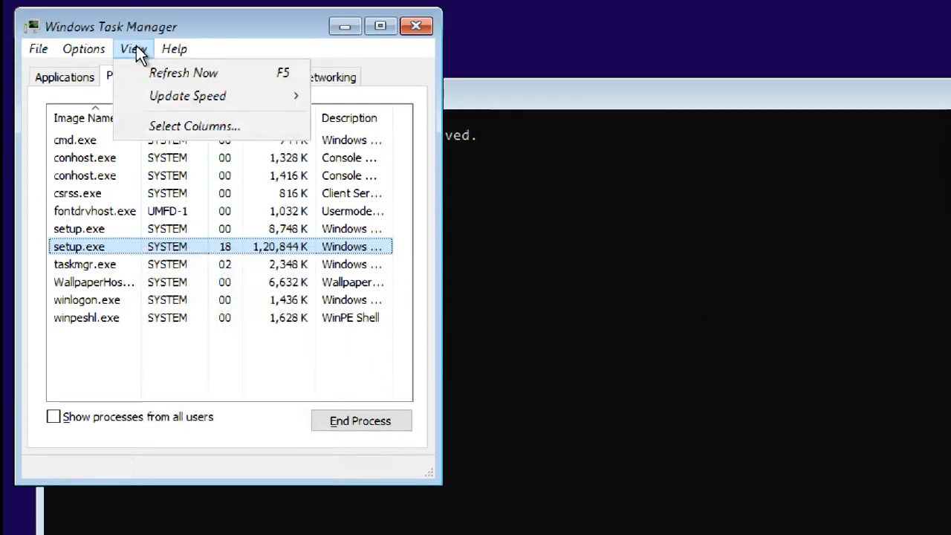
mouse_move(179, 96)
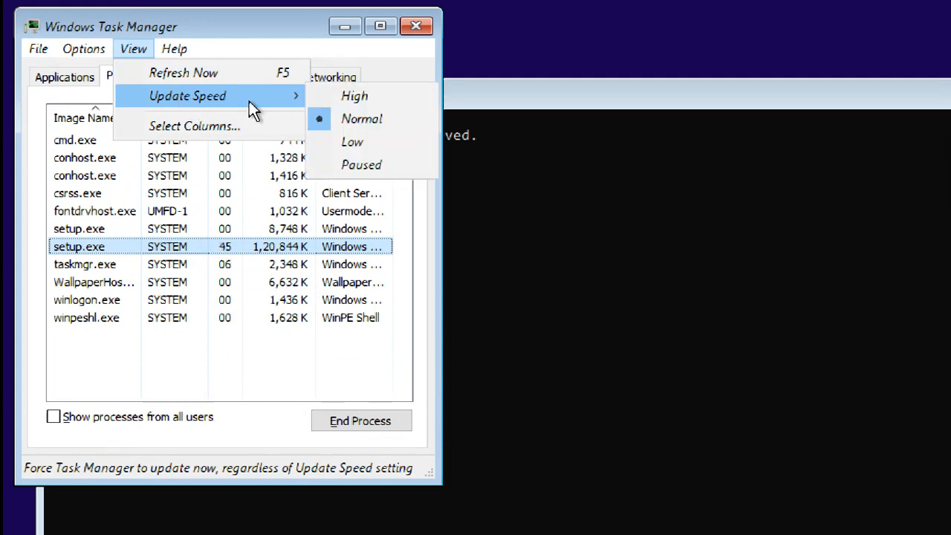
click(325, 96)
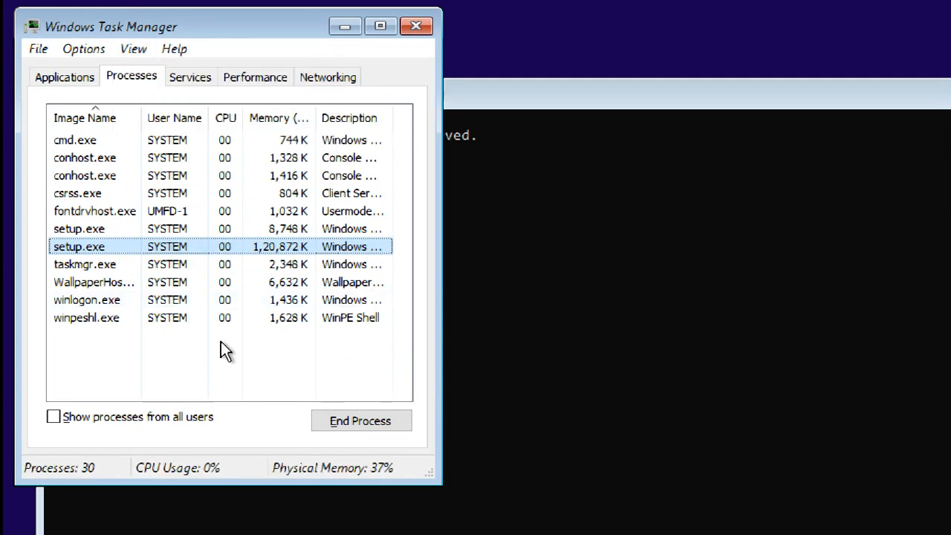
click(68, 81)
click(136, 49)
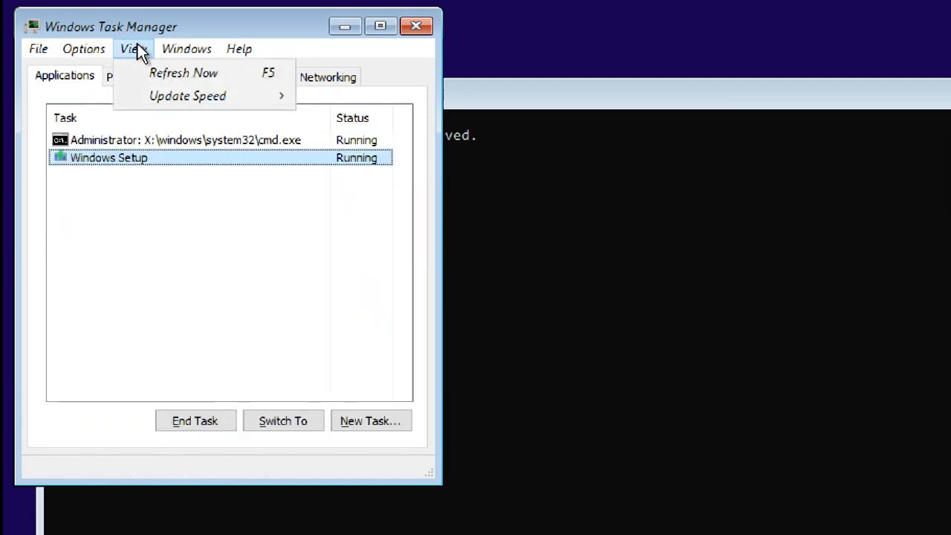
mouse_move(162, 95)
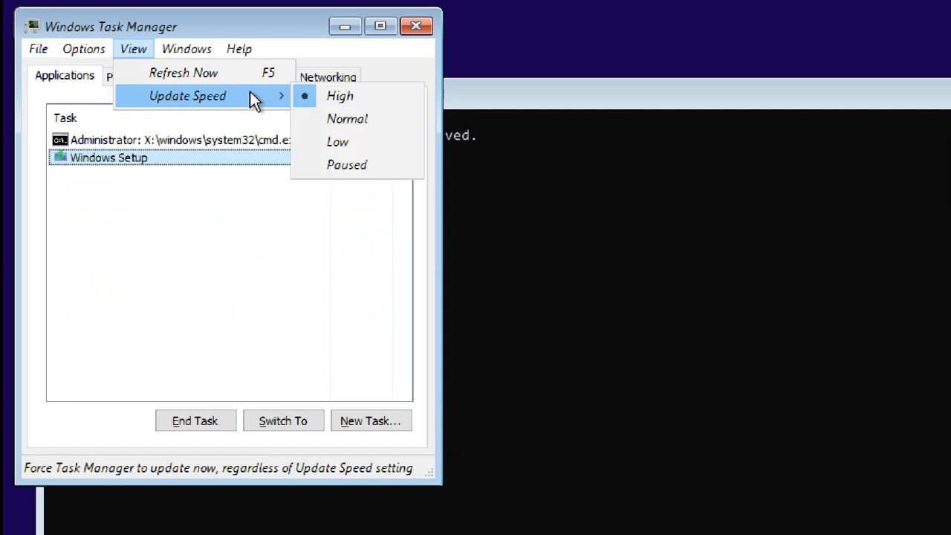
click(162, 211)
click(162, 211)
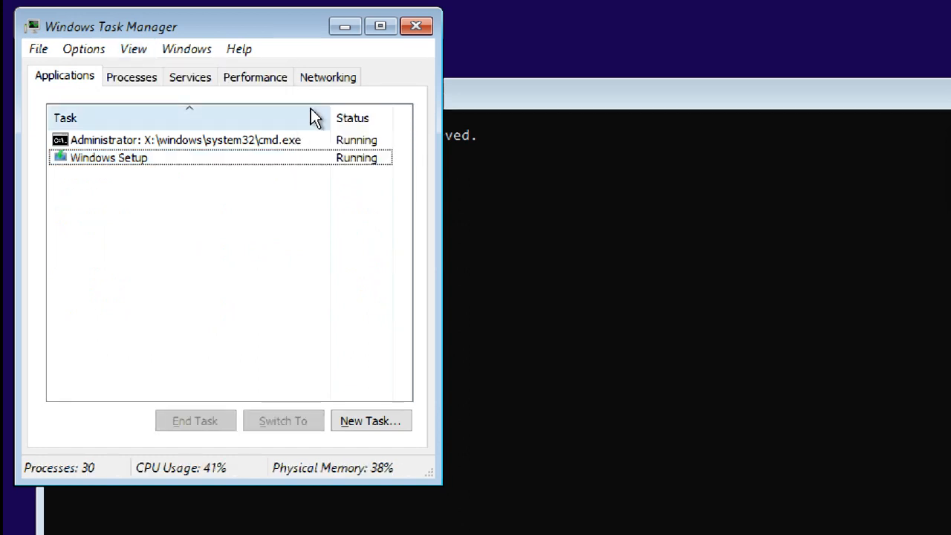
click(409, 26)
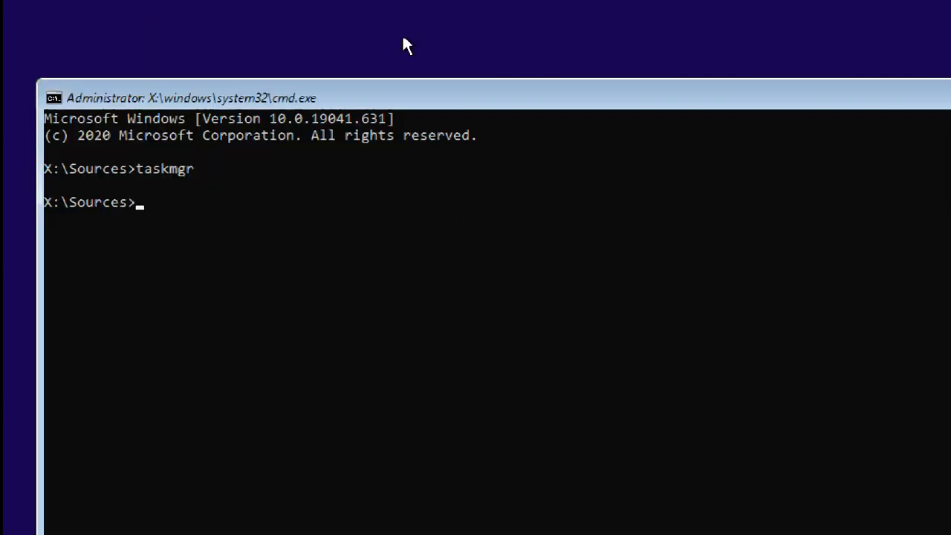
Move the command prompt window to the top and list the contents of drive C: with dir.
click(265, 201)
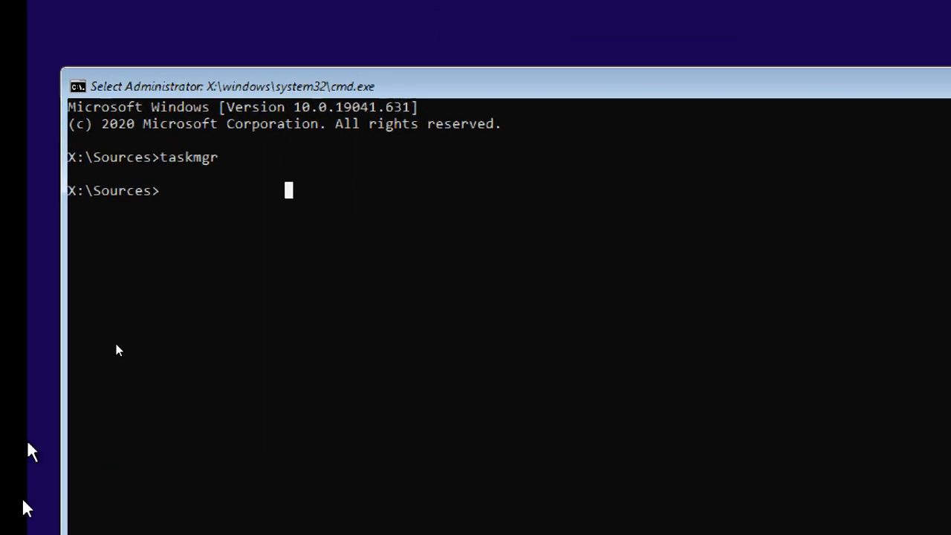
drag(334, 84, 332, 15)
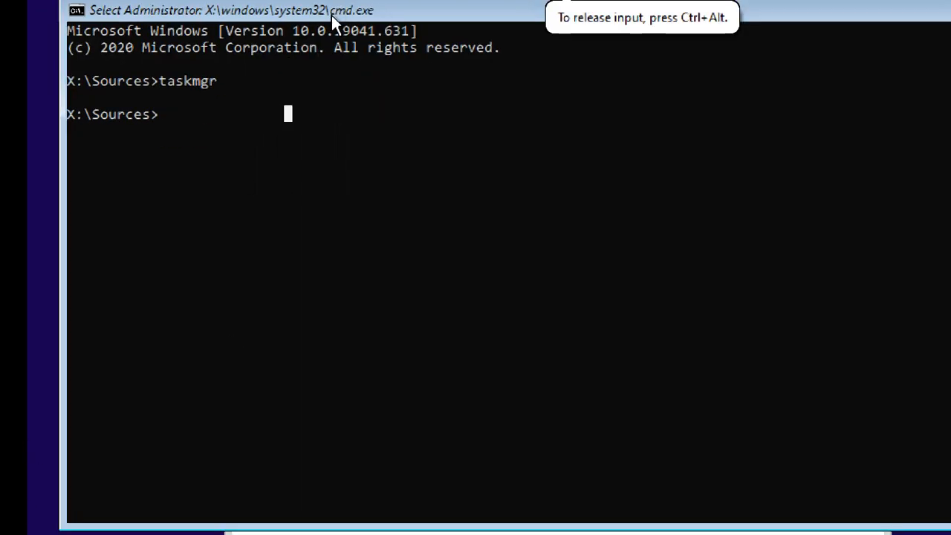
click(315, 100)
click(235, 129)
text(c:)
key(Return)
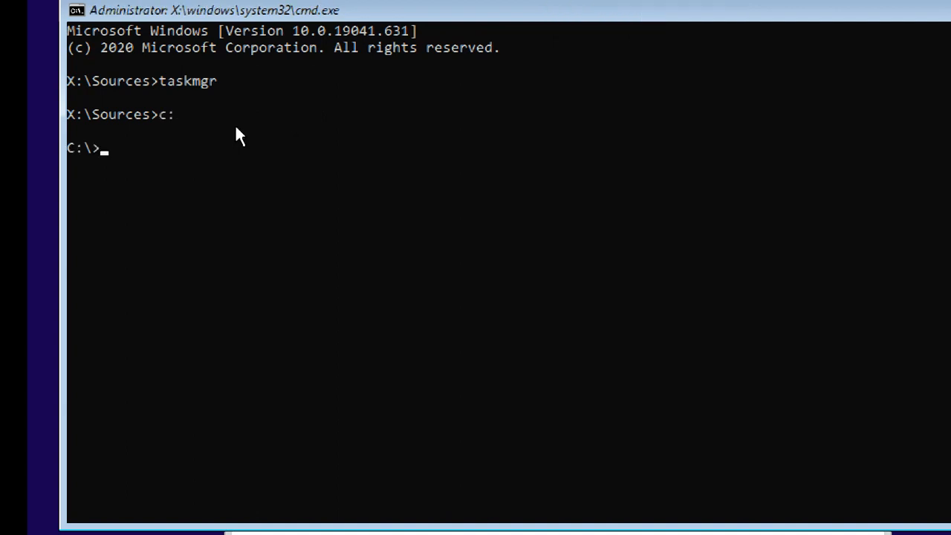
text(dir)
key(Return)
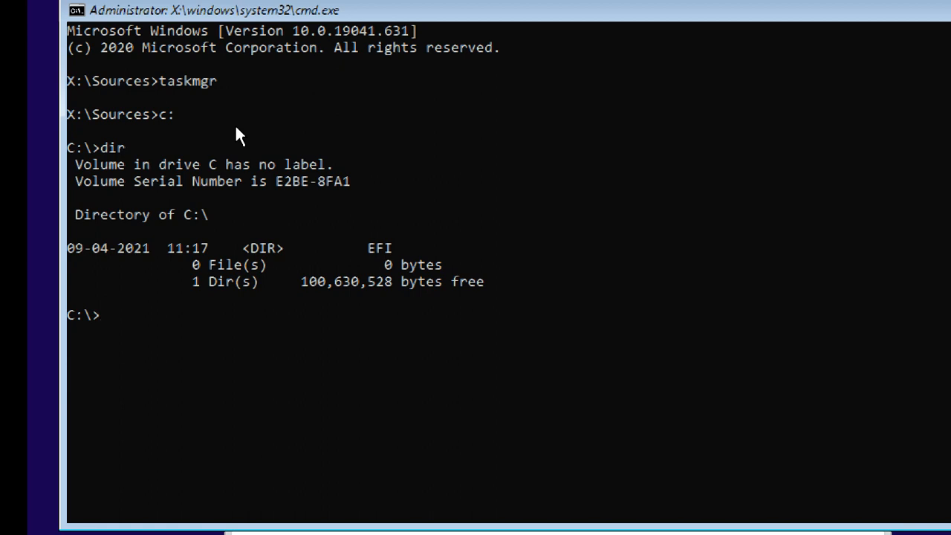
List drives D: and E: with dir, revealing the Windows installation on E:.
text(d:)
key(Return)
text(dir)
key(Return)
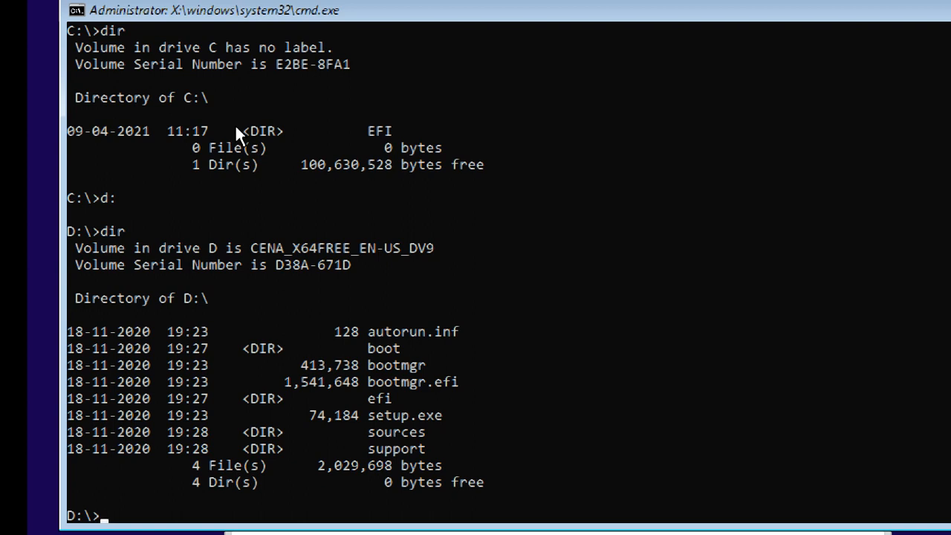
text(e:)
key(Return)
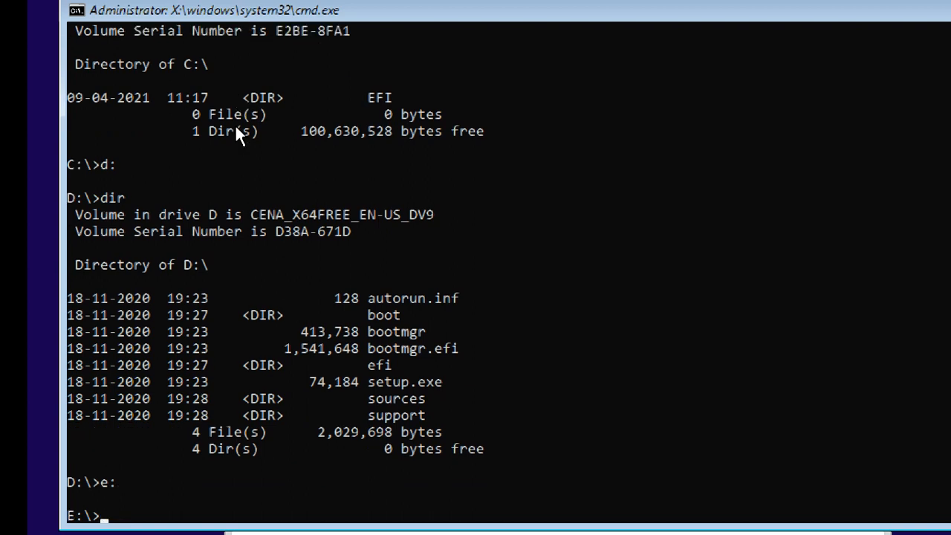
text(dir)
key(Return)
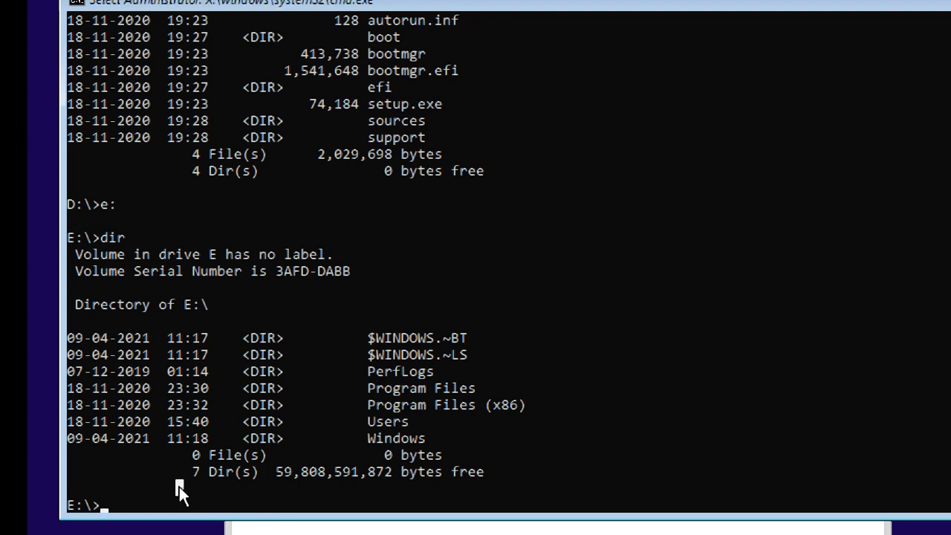
Run exit at the E:\> prompt, returning to Windows Setup at 73%.
text(exit)
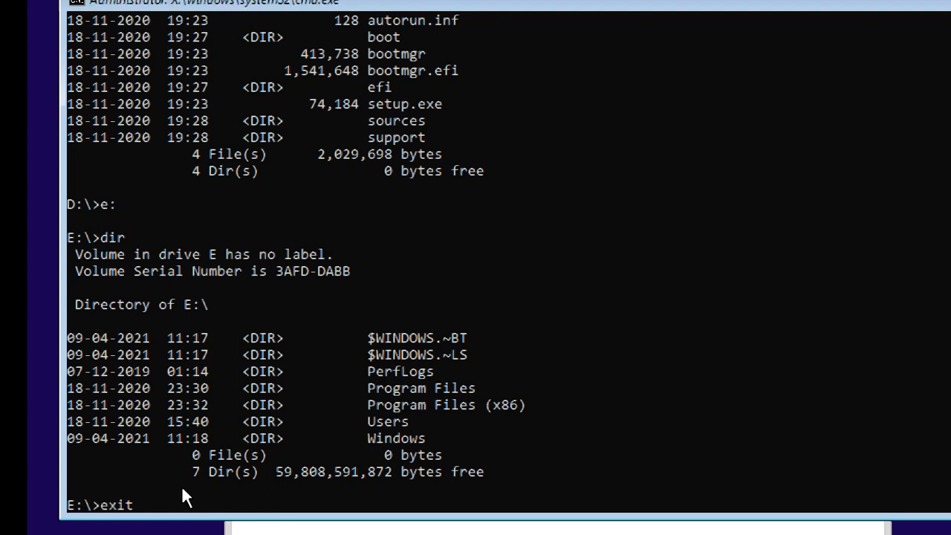
key(Return)
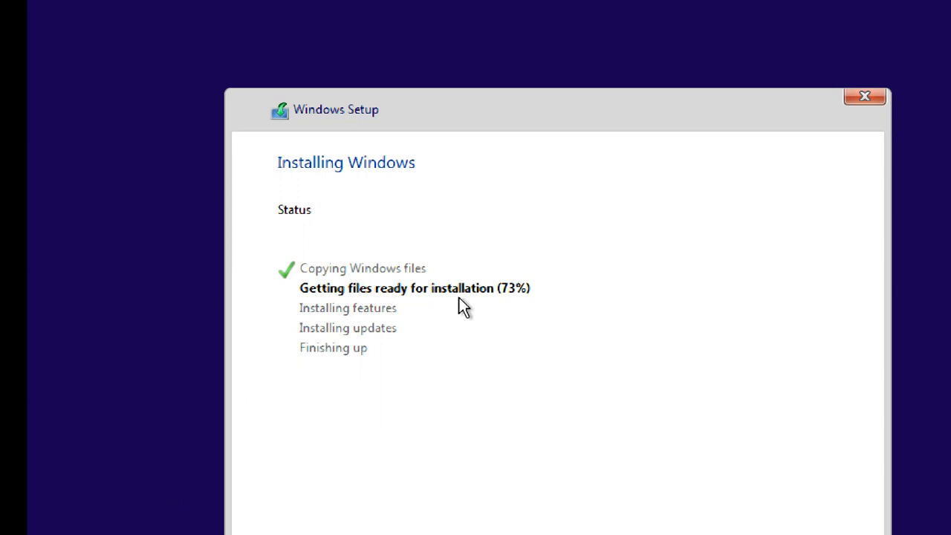
Turn on Magnifier, exit VMware full-screen view, and leave the zoom at 100%.
key(super+plus)
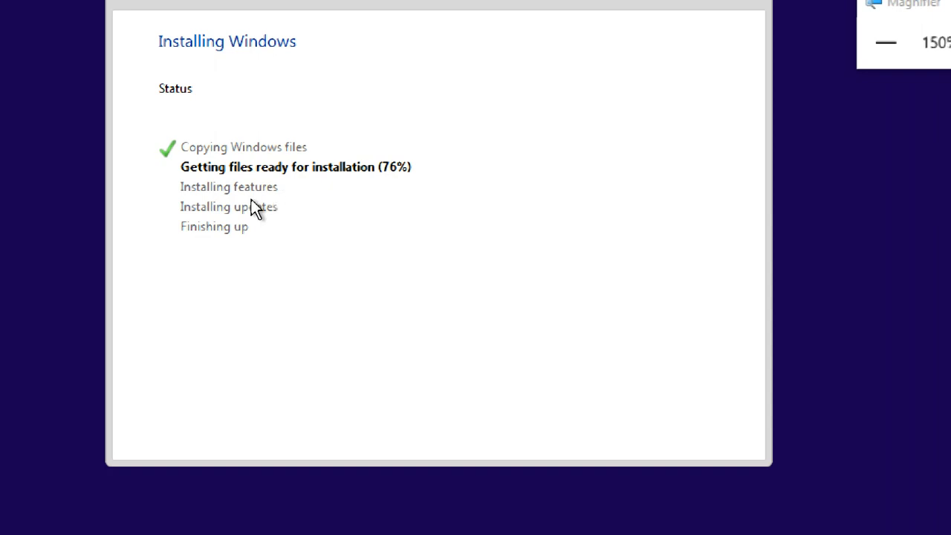
click(880, 58)
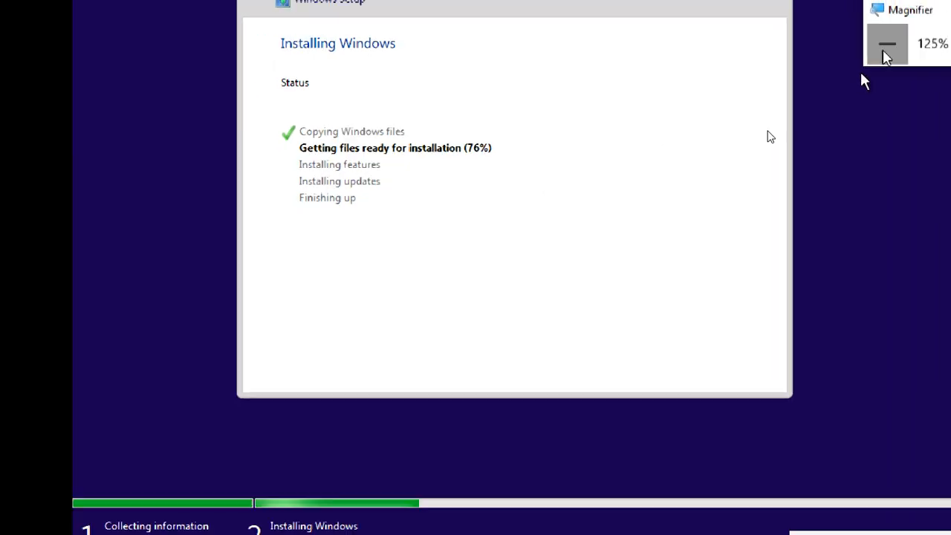
click(880, 58)
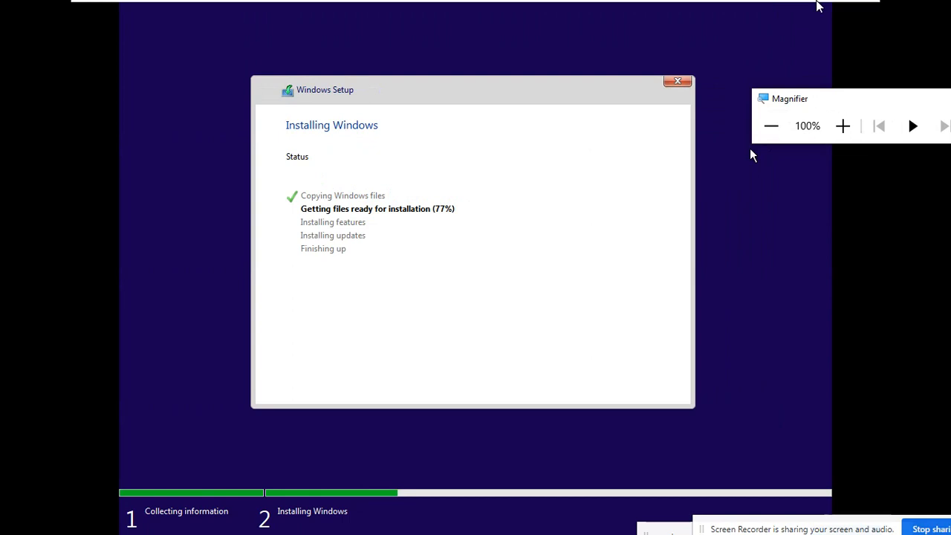
click(847, 9)
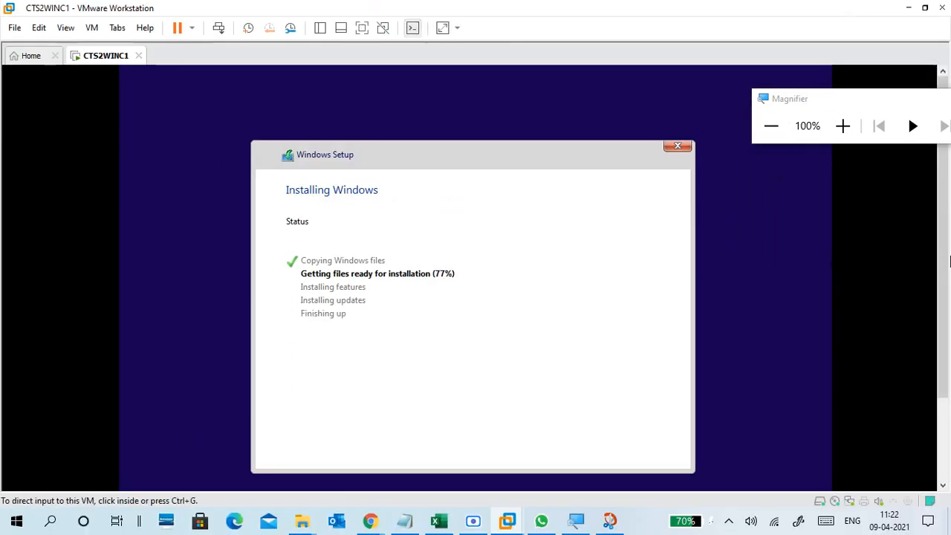
click(855, 136)
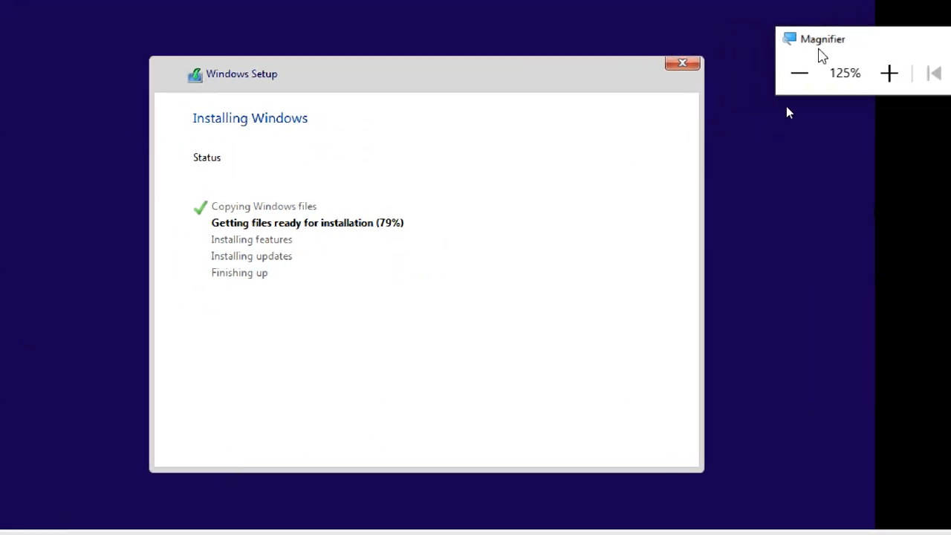
click(800, 73)
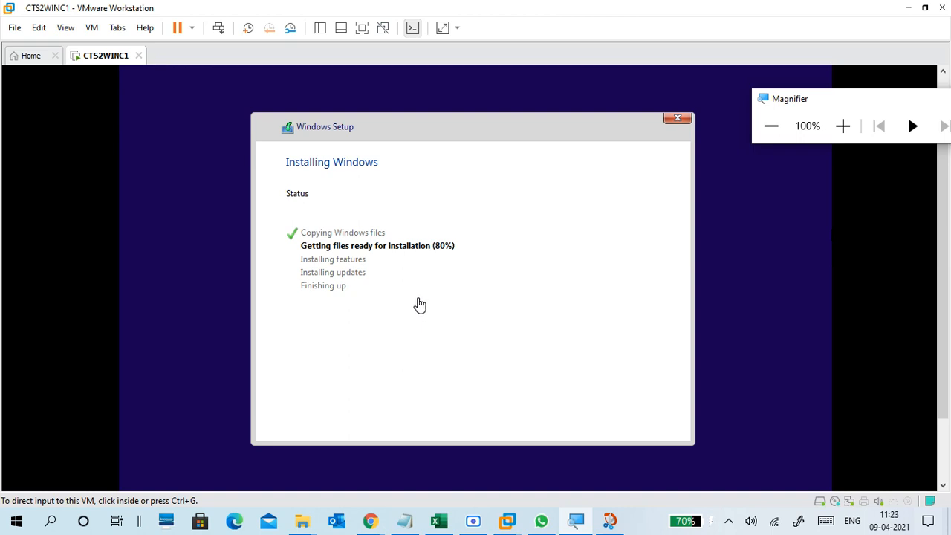
Check the Google Meet window in Chrome, move Magnifier aside, and minimize Chrome back to the VM.
click(371, 523)
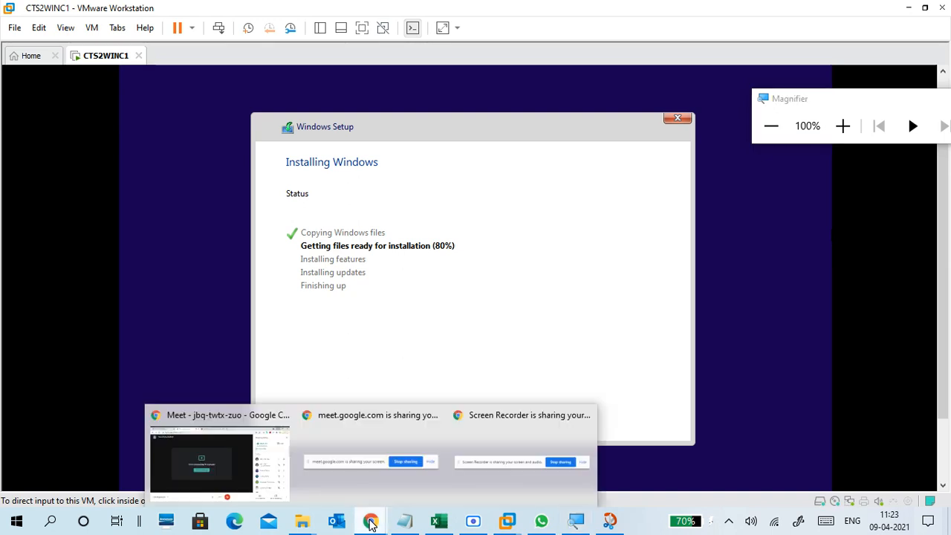
click(244, 416)
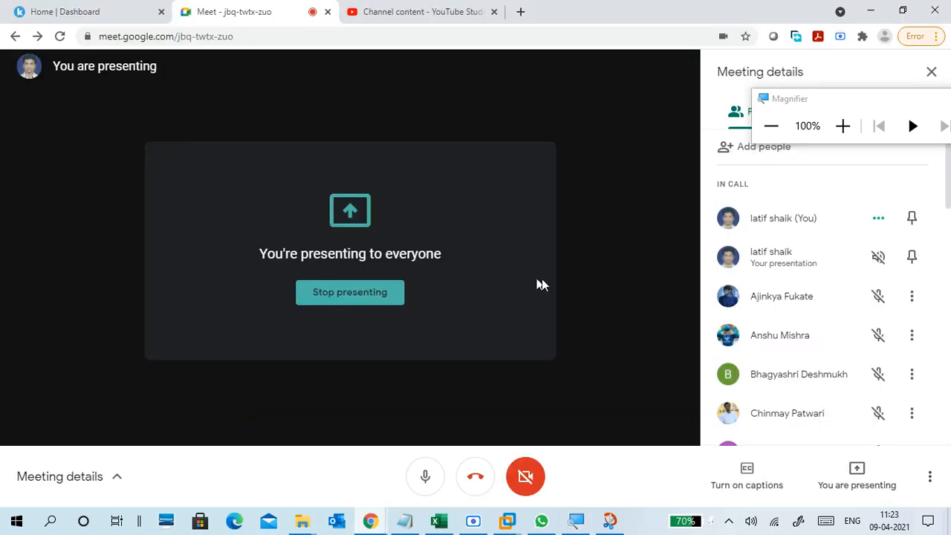
drag(790, 99, 839, 120)
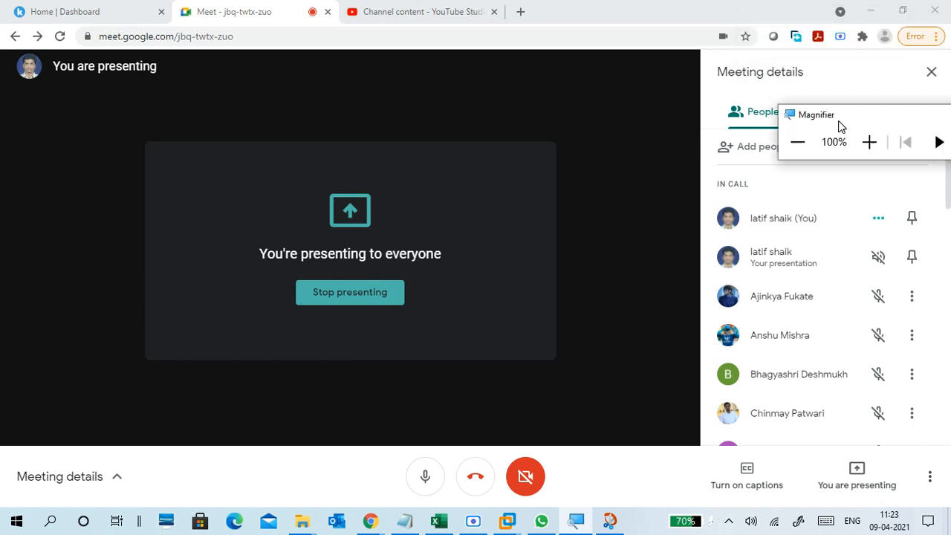
click(871, 10)
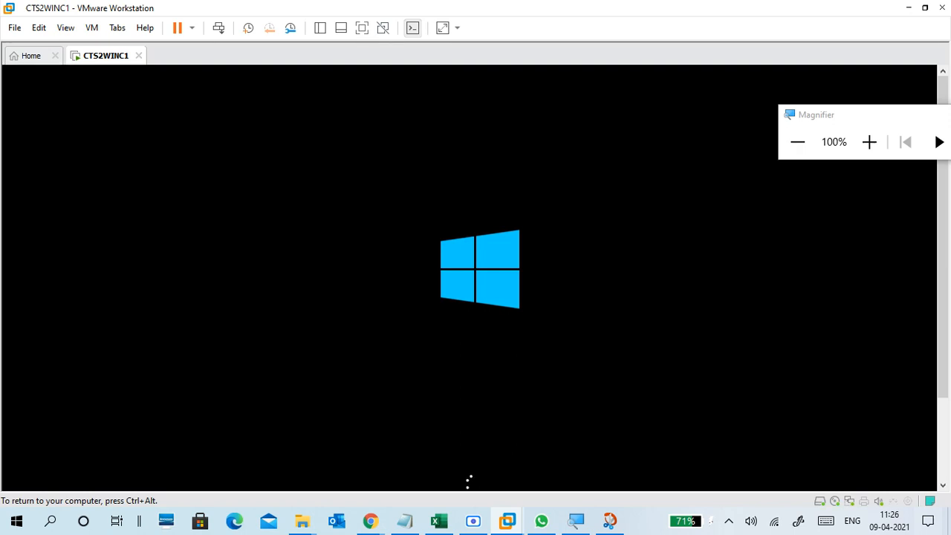
Release input from CTS2WINC1 with Ctrl+Alt and drag the Magnifier window up to the top.
key(ctrl+alt)
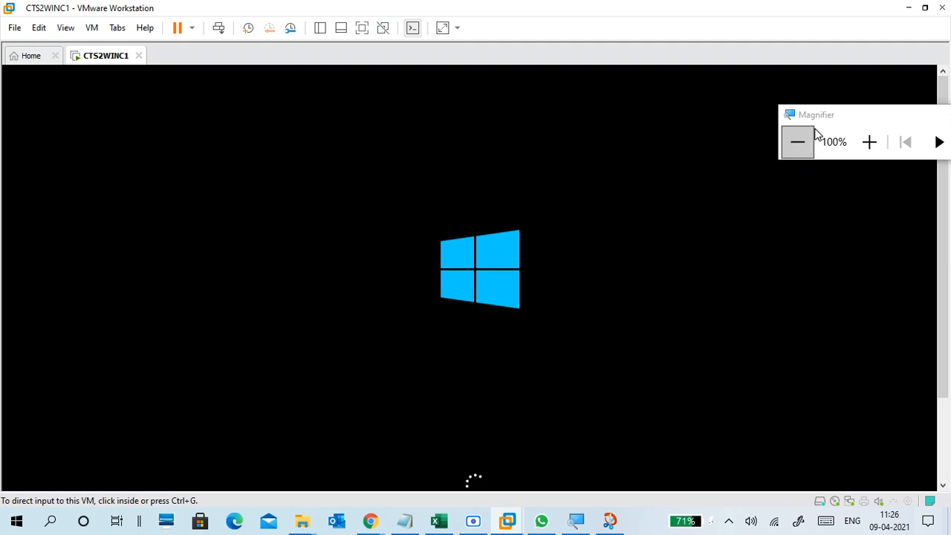
drag(823, 122, 801, 39)
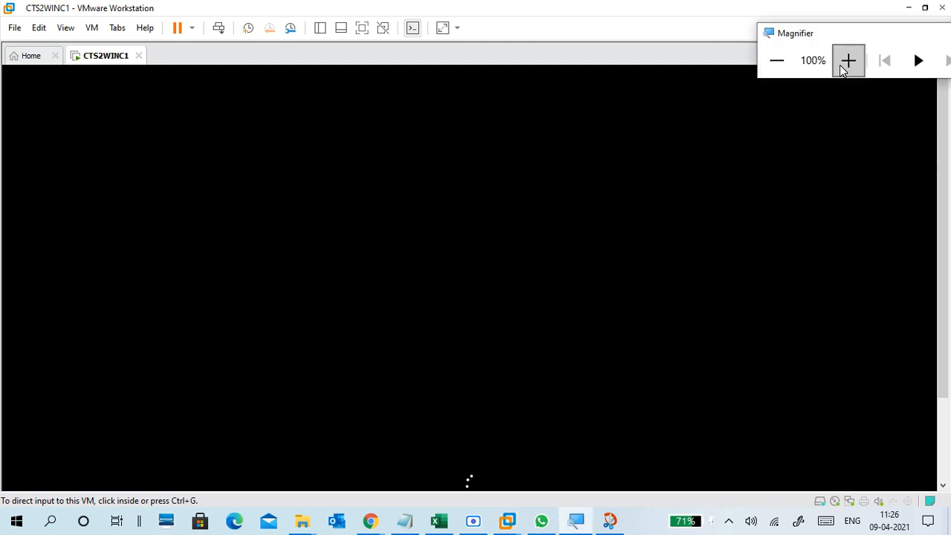
drag(944, 163, 949, 185)
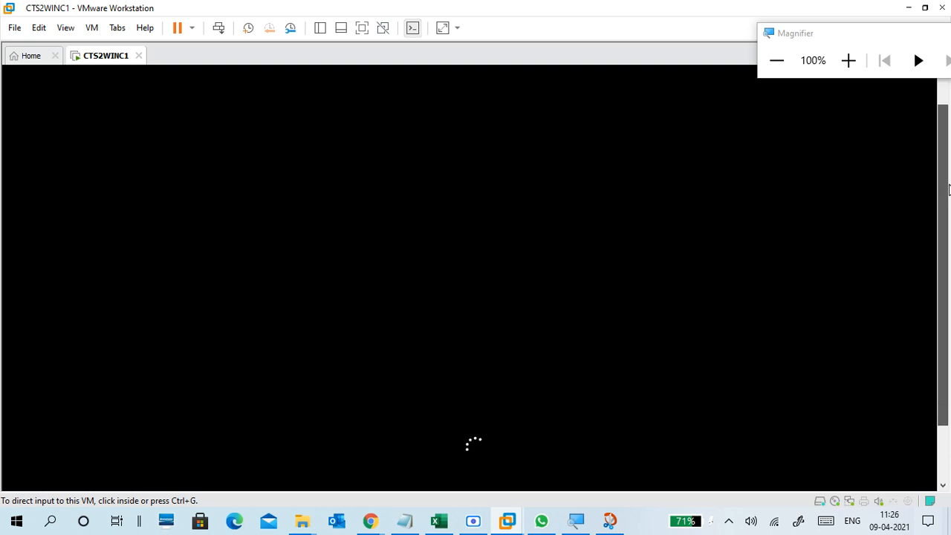
Switch the CTS2WINC1 VM to full screen using the VMware toolbar button.
click(366, 29)
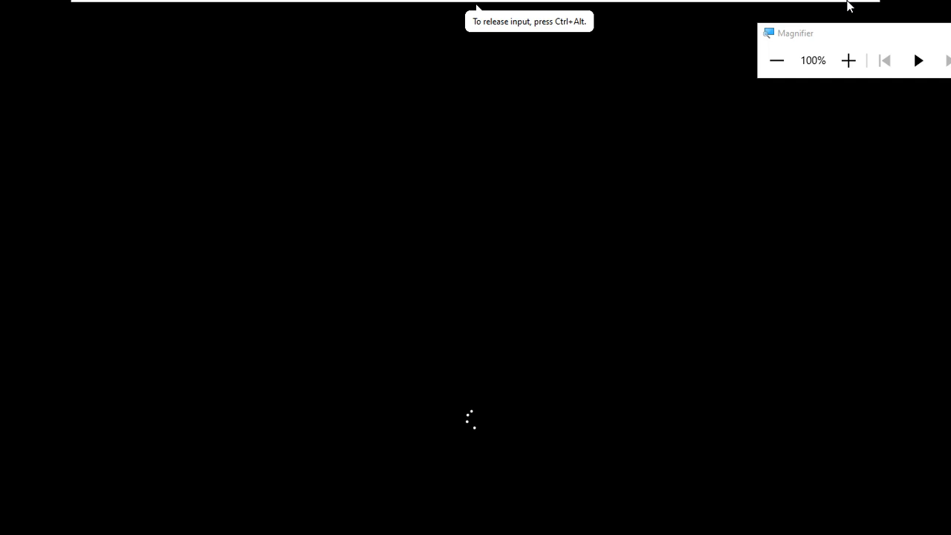
mouse_move(835, 4)
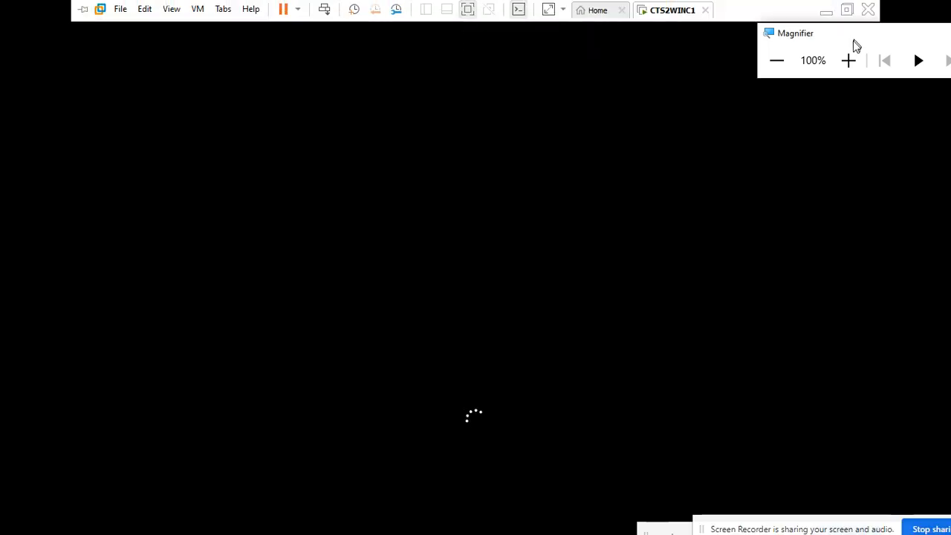
mouse_move(798, 5)
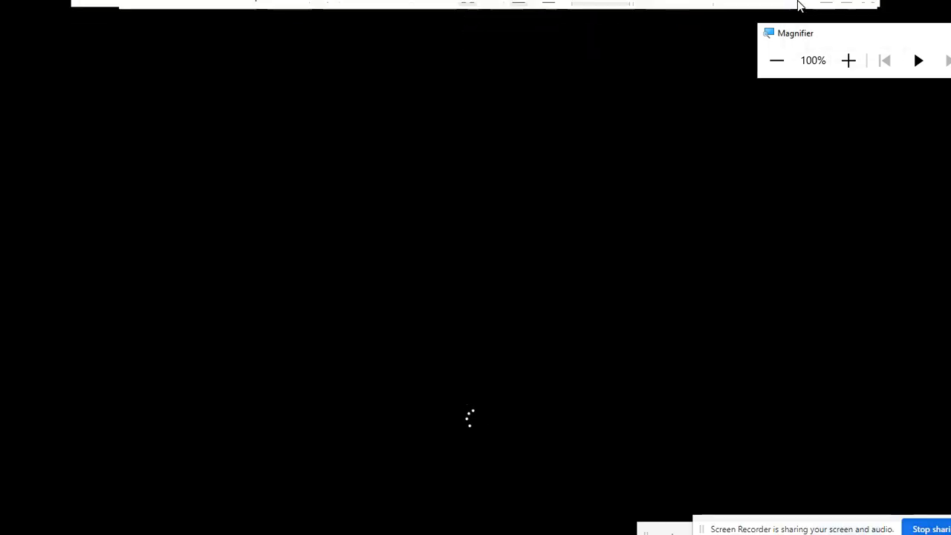
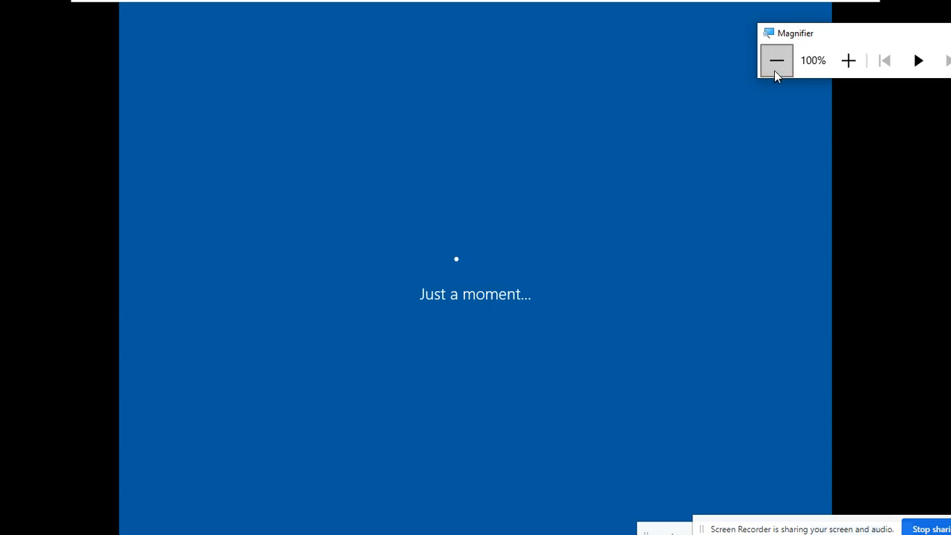
Take the CTS2WINC1 VM out of full-screen mode from the top toolbar.
click(845, 8)
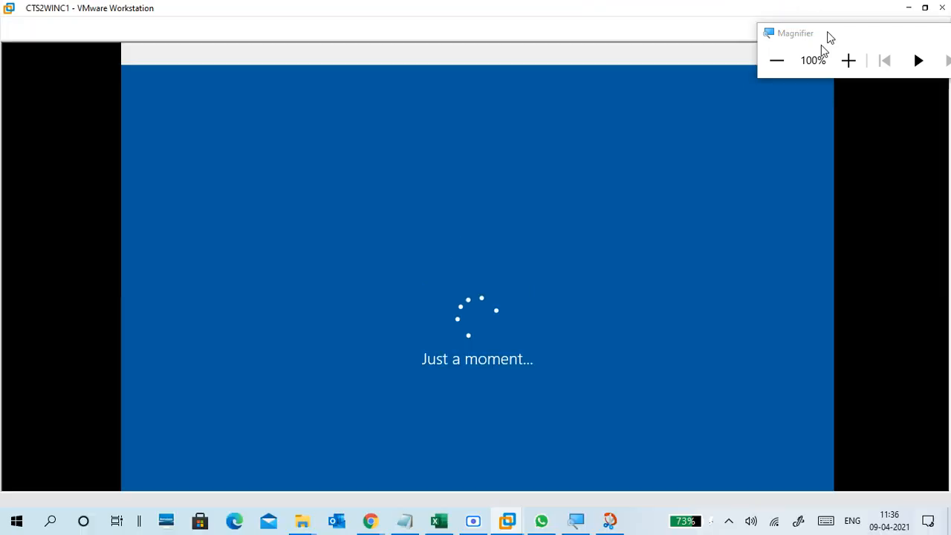
Hide the screen recorder, put the VM back in full screen at 125% zoom, and confirm India as the region.
click(472, 525)
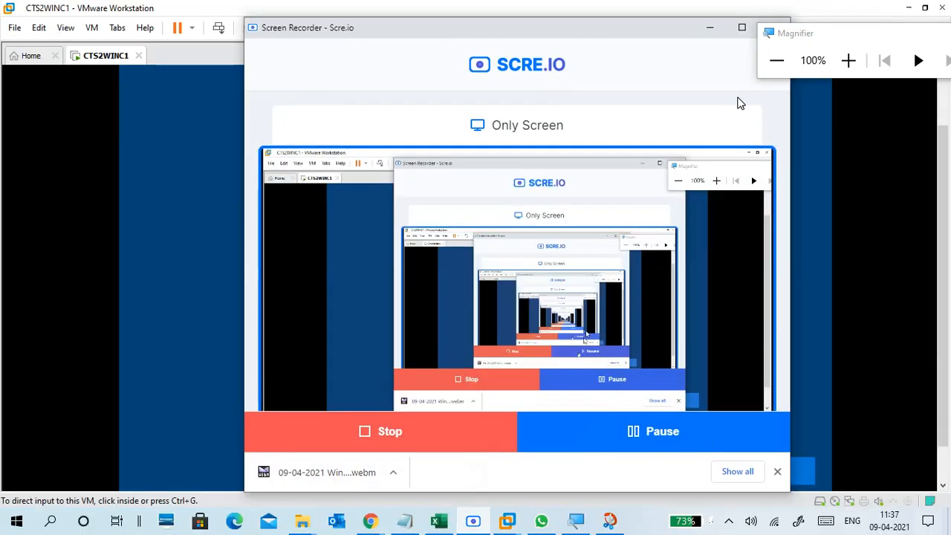
click(708, 28)
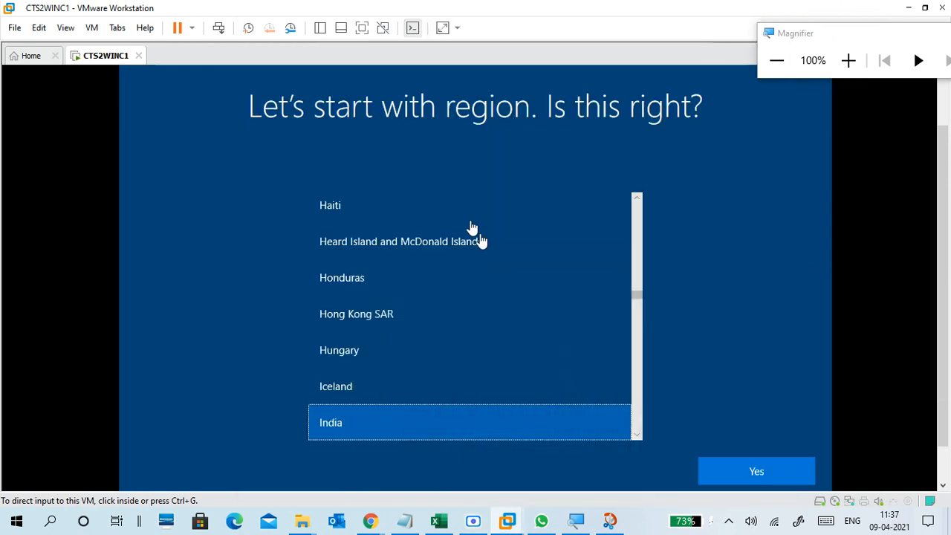
click(363, 31)
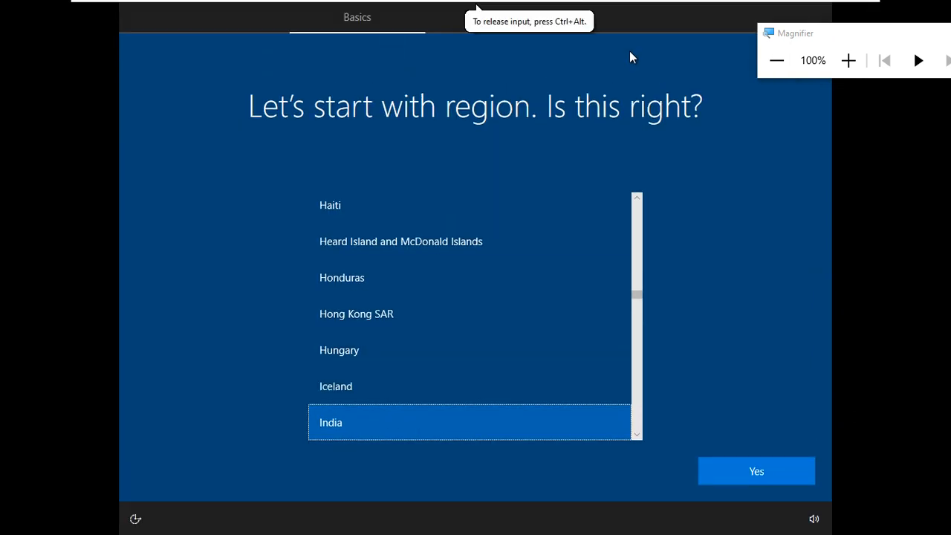
click(848, 60)
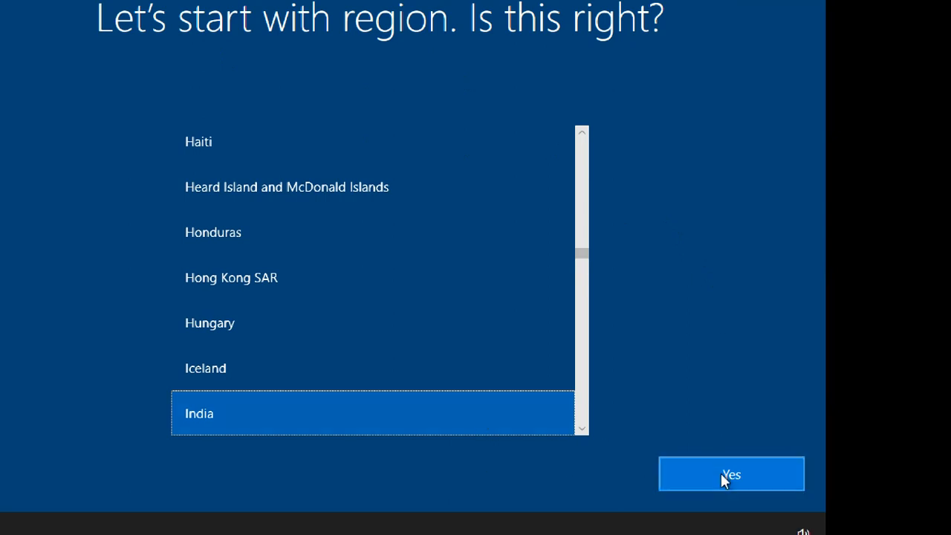
click(721, 475)
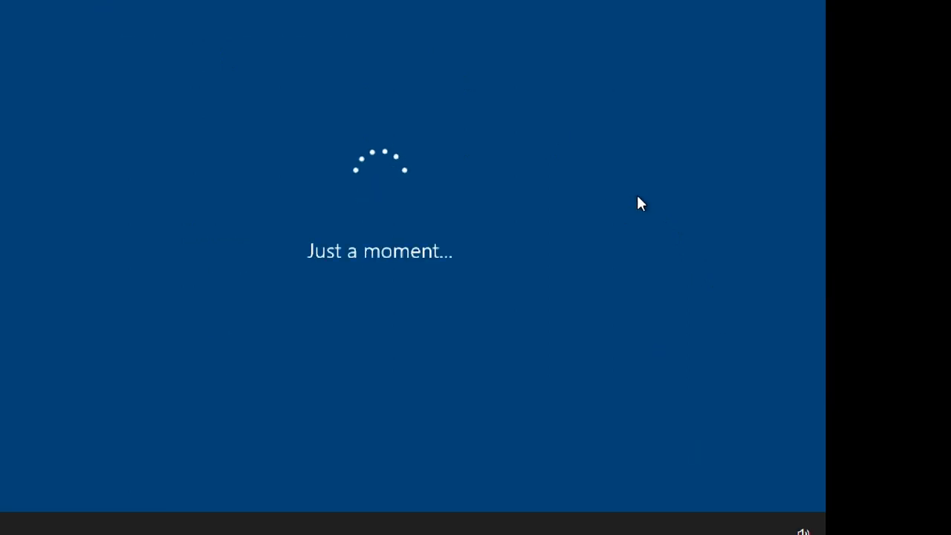
Toggle Magnifier zoom between 125% and 100% and move its toolbar aside while setup loads.
key(super+plus)
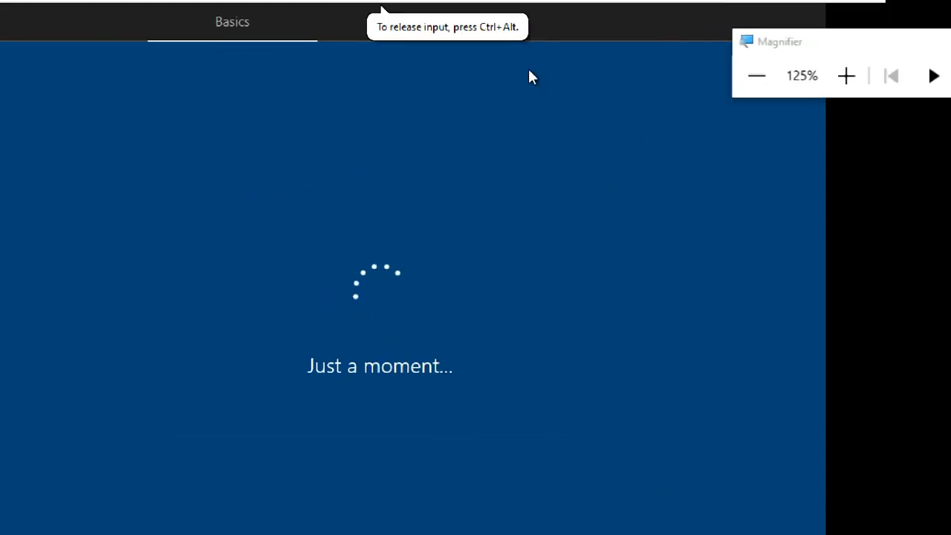
click(757, 76)
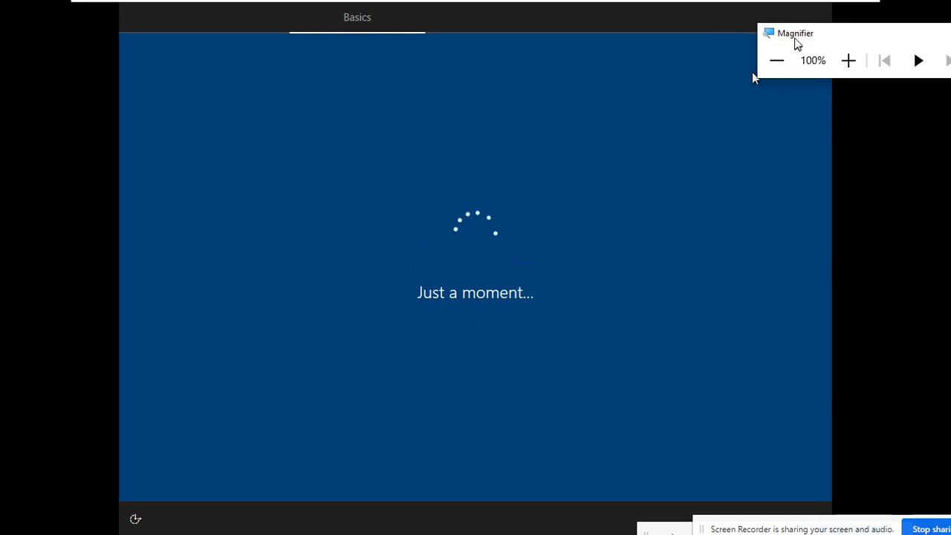
drag(795, 38, 862, 34)
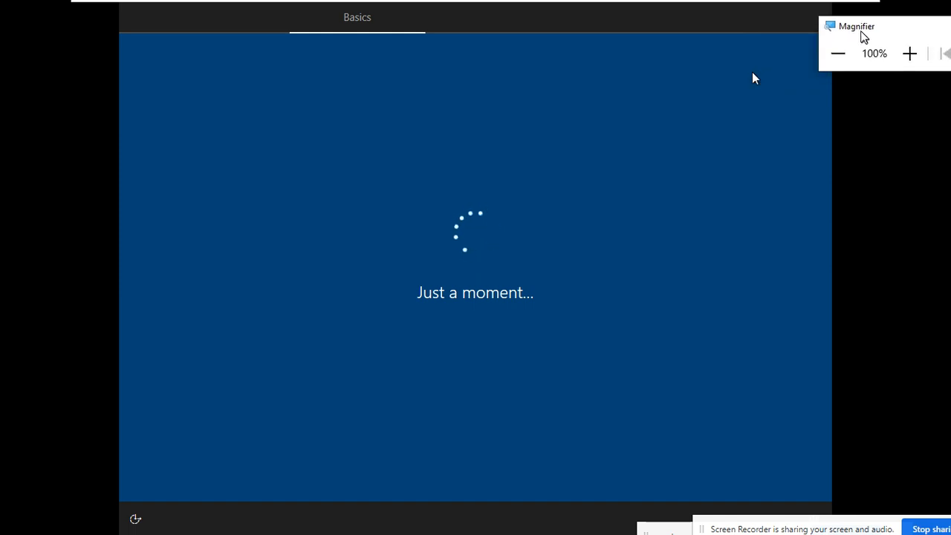
click(909, 52)
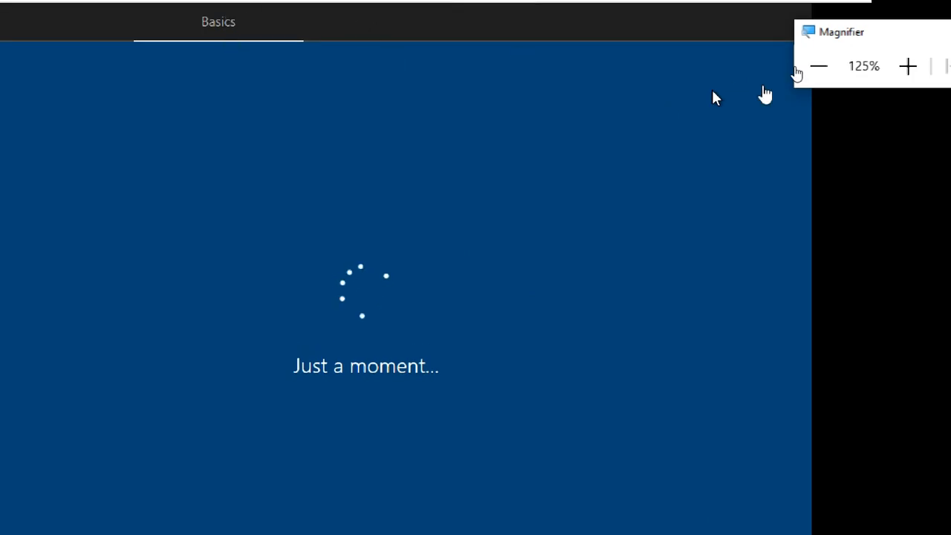
click(817, 71)
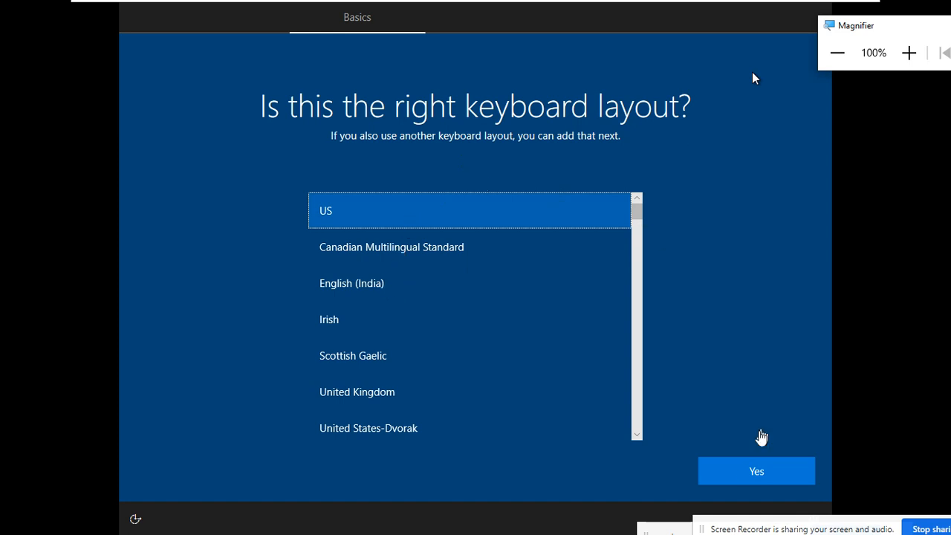
Accept US as the keyboard layout and skip adding a second layout.
click(739, 476)
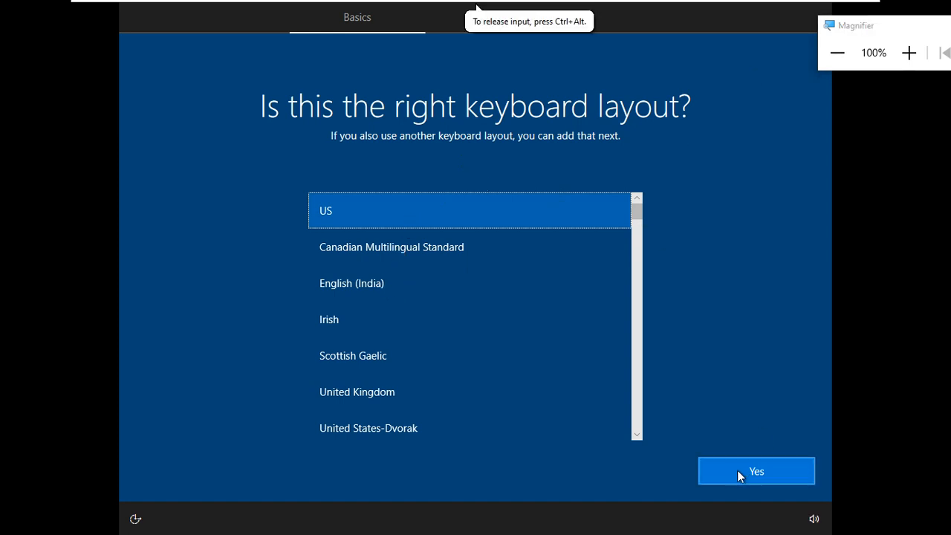
click(737, 471)
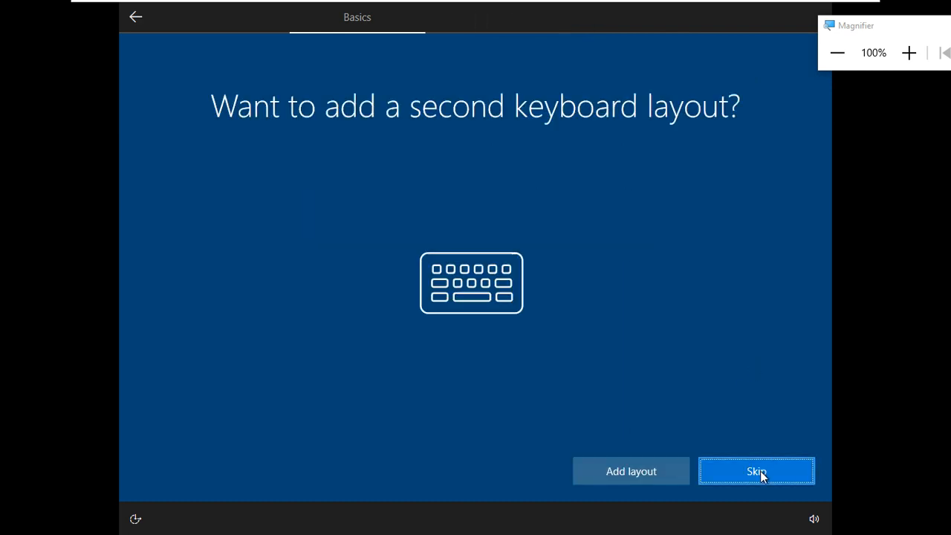
click(758, 473)
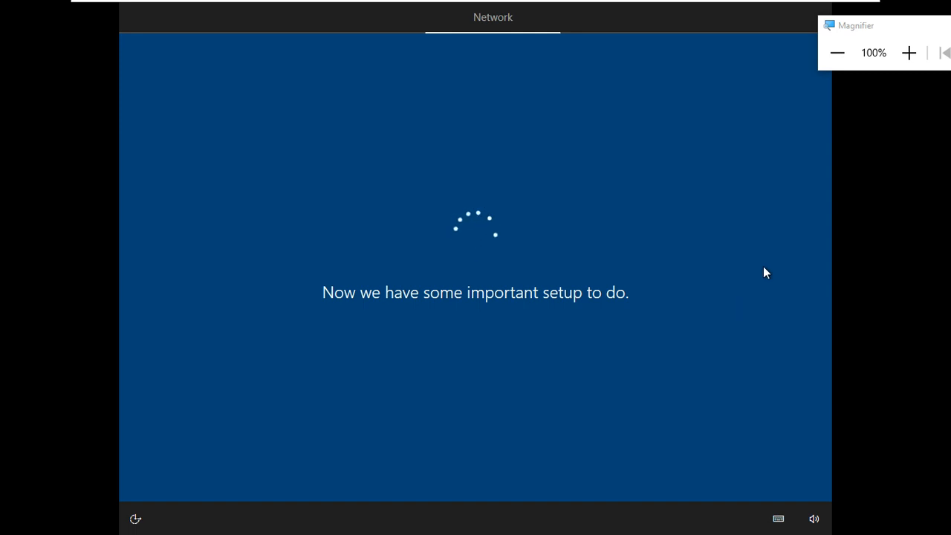
Exit full screen and bring the Google Meet window to the front.
mouse_move(785, 3)
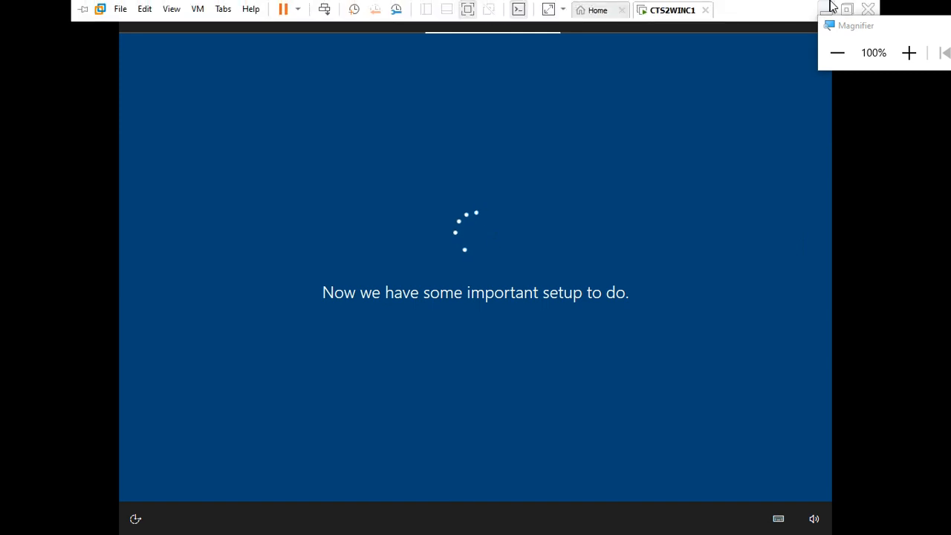
click(846, 9)
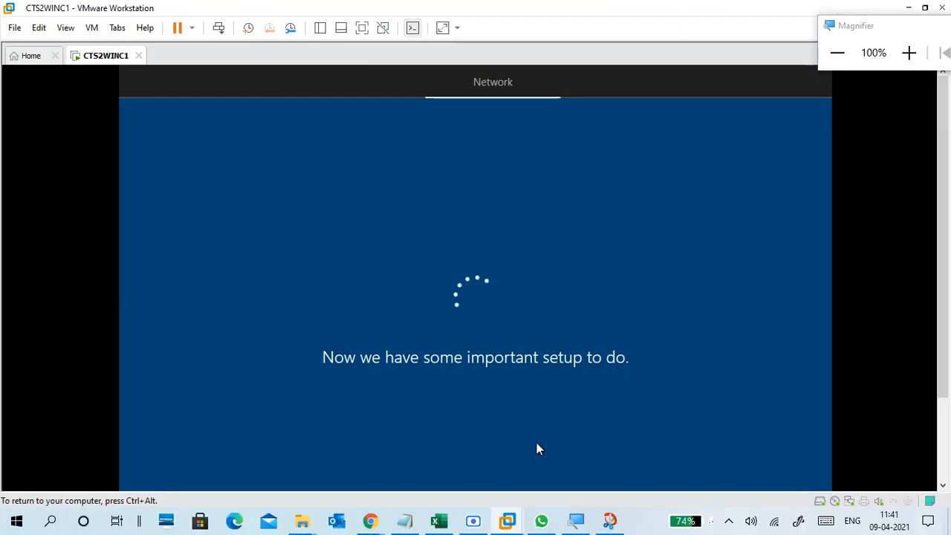
mouse_move(370, 520)
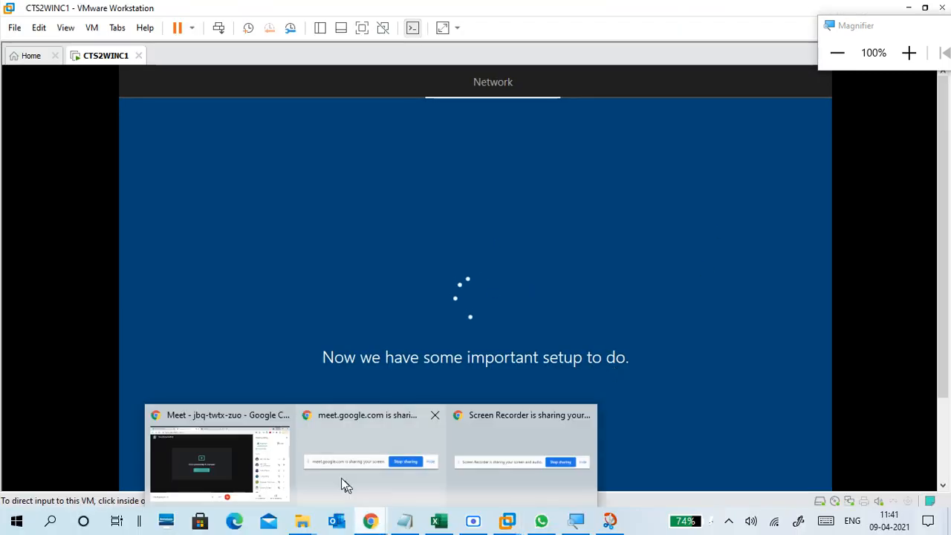
click(234, 424)
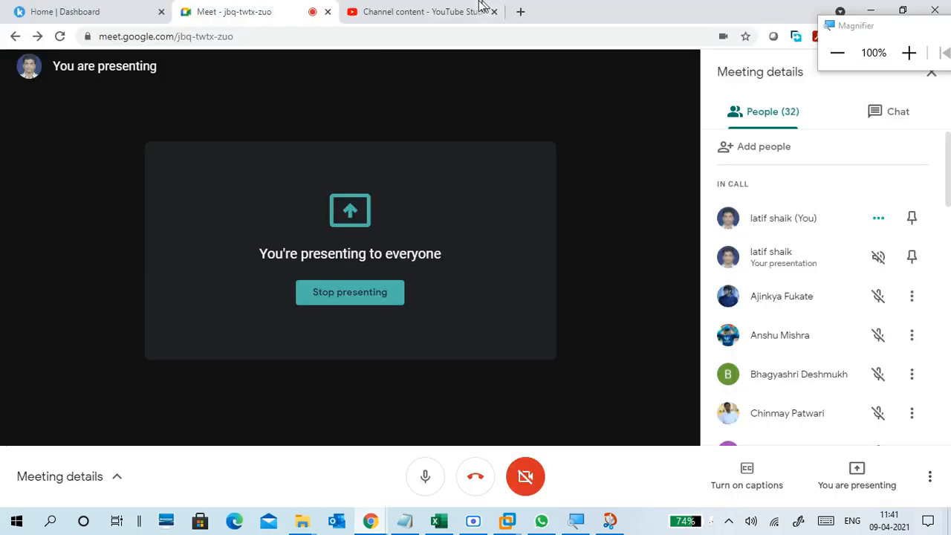
Switch Chrome to the YouTube Studio tab, then minimize Chrome to return to VMware.
click(450, 9)
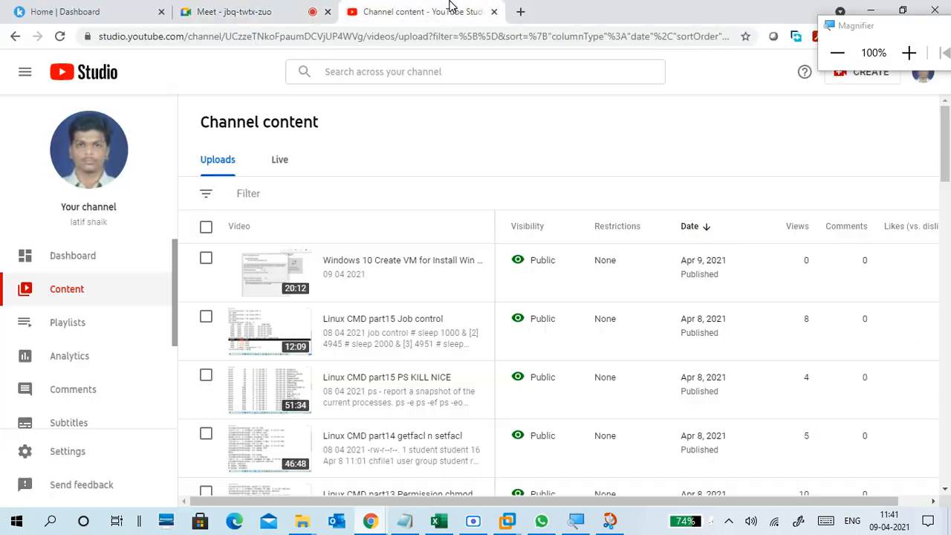
click(871, 10)
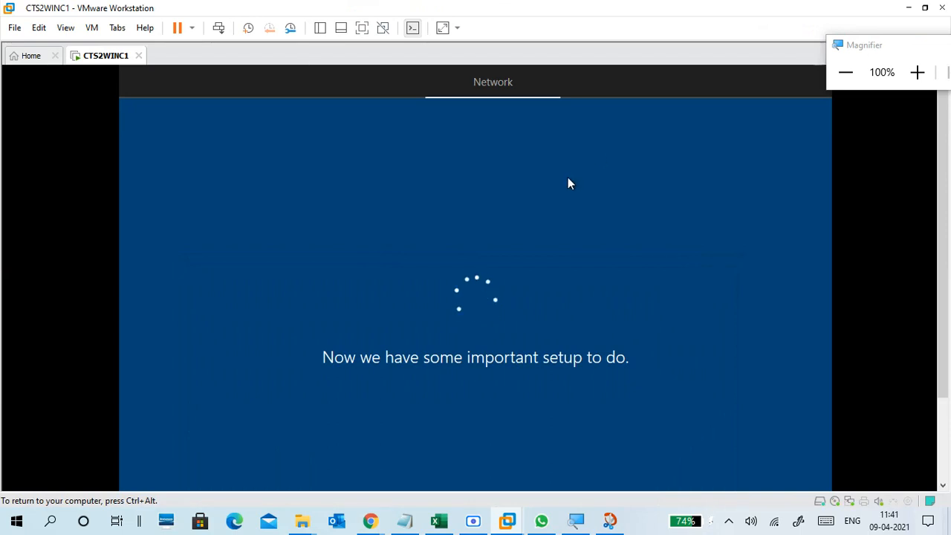
Release input from the VM, briefly show and hide the screen recorder, and scroll the VM view.
key(ctrl+alt)
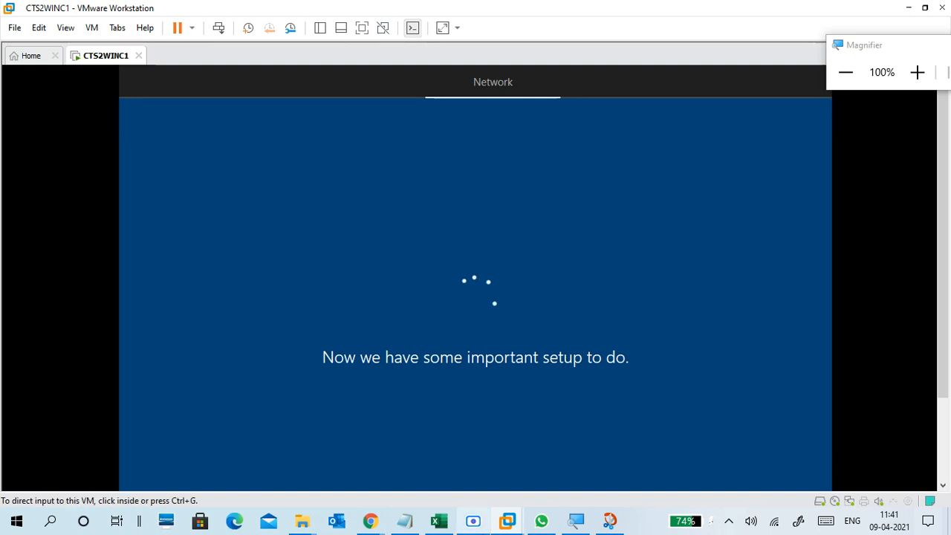
click(484, 522)
click(768, 28)
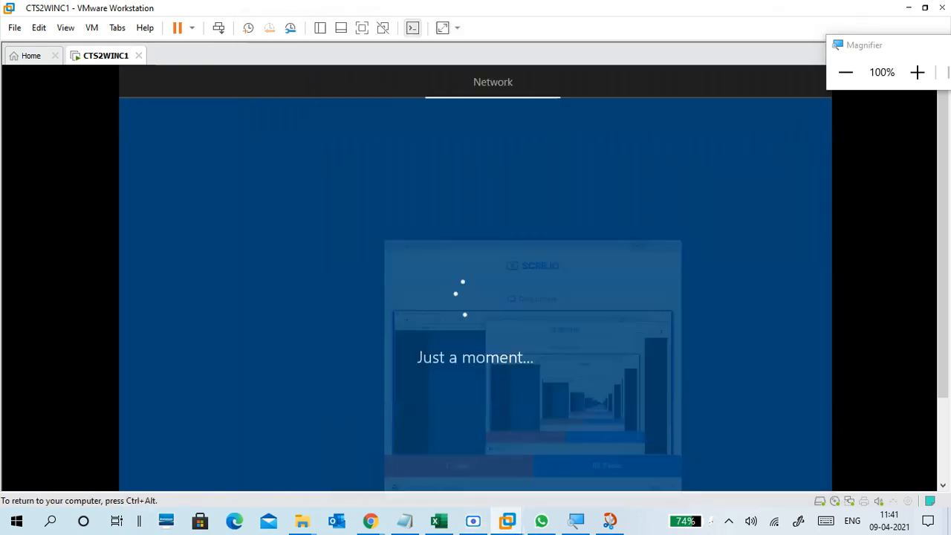
key(ctrl+alt)
drag(944, 217, 934, 242)
click(625, 336)
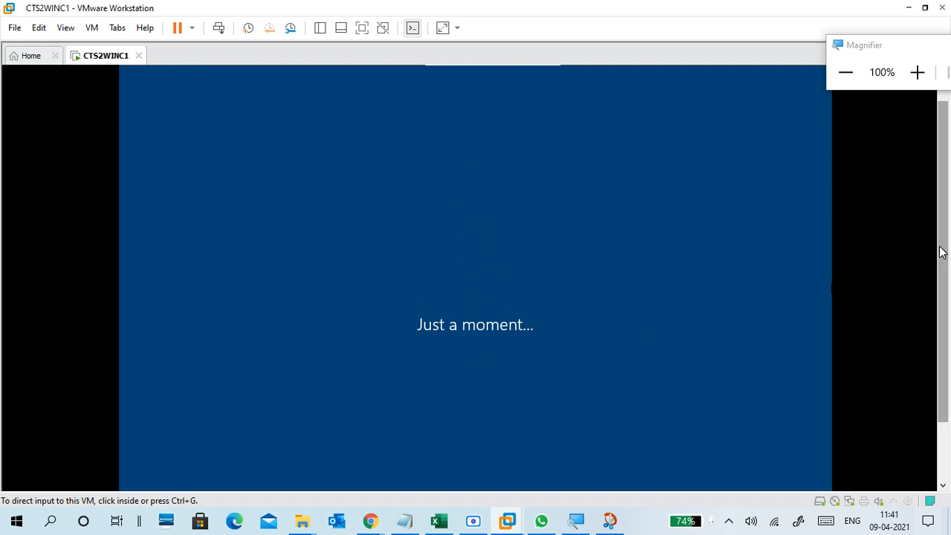
drag(942, 246, 941, 228)
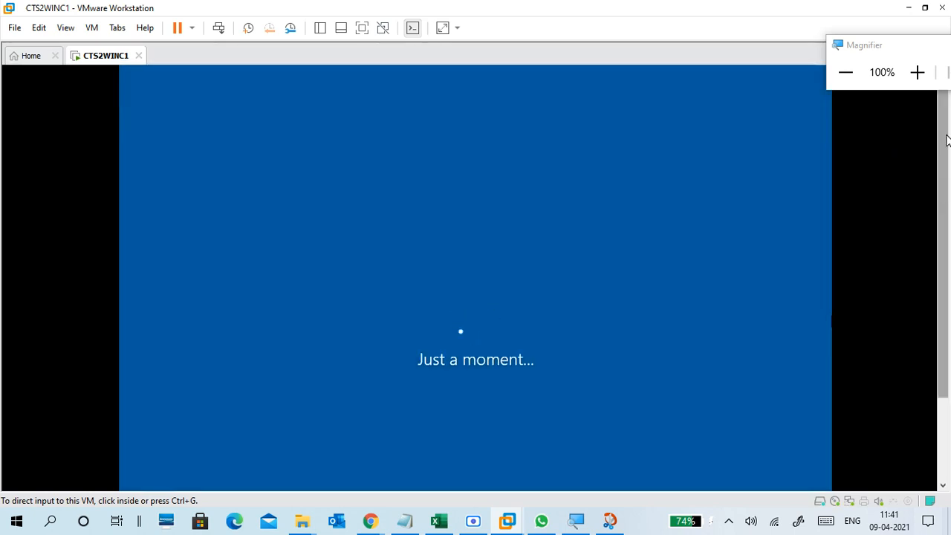
drag(945, 138, 944, 186)
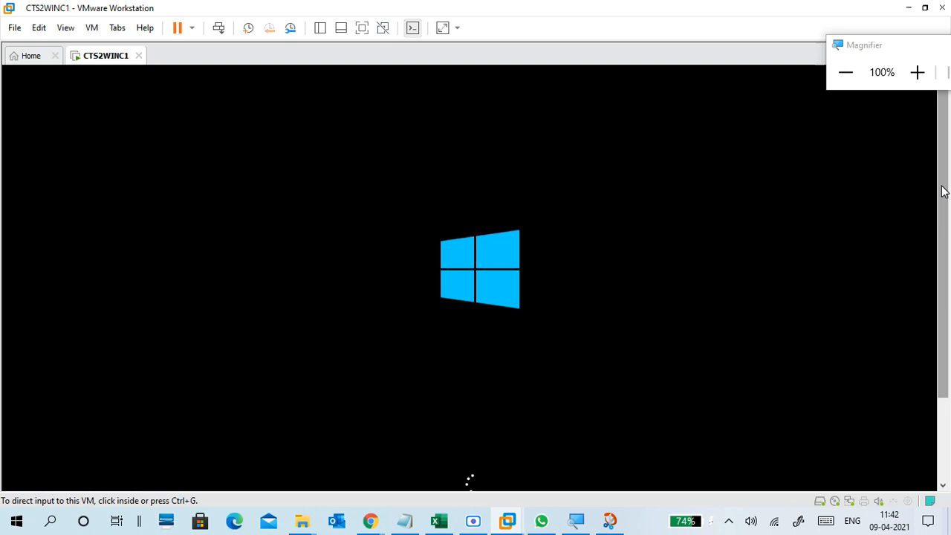
Check the YouTube Studio and Google Meet tabs in Chrome, then minimize Chrome back to the VM.
click(473, 521)
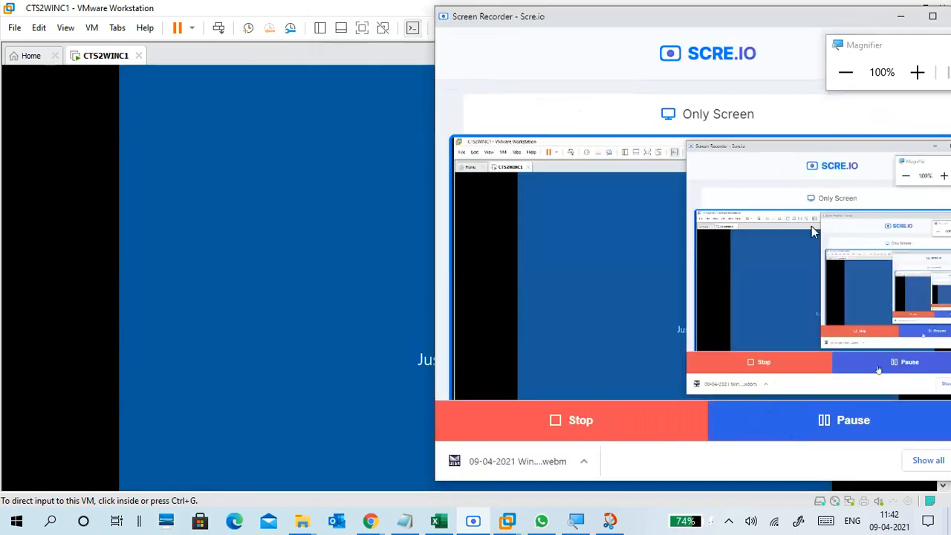
click(901, 16)
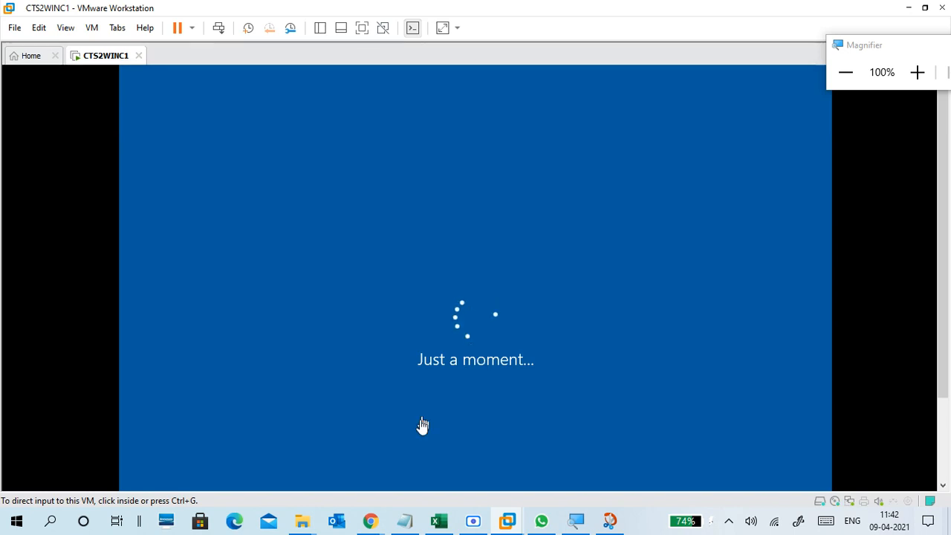
mouse_move(370, 520)
click(268, 461)
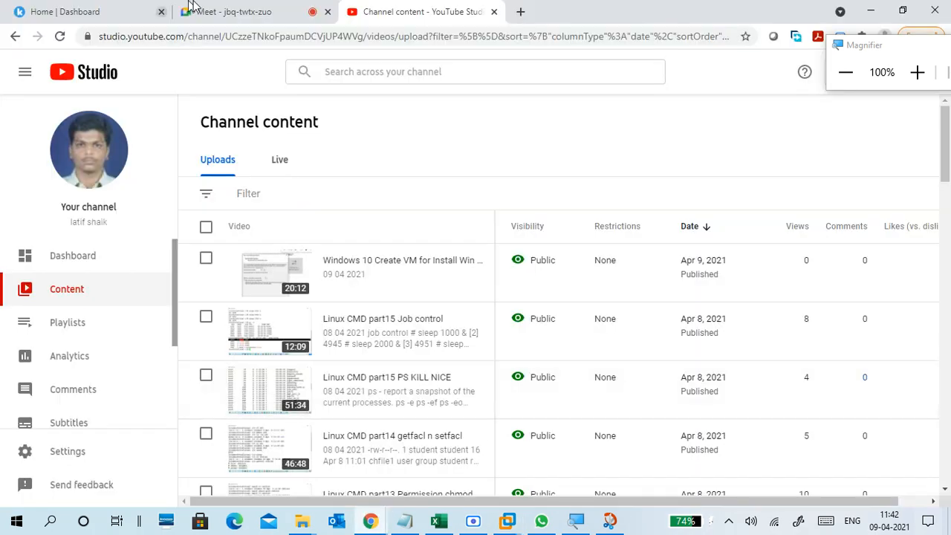
click(242, 14)
scroll(781, 304, down, 12)
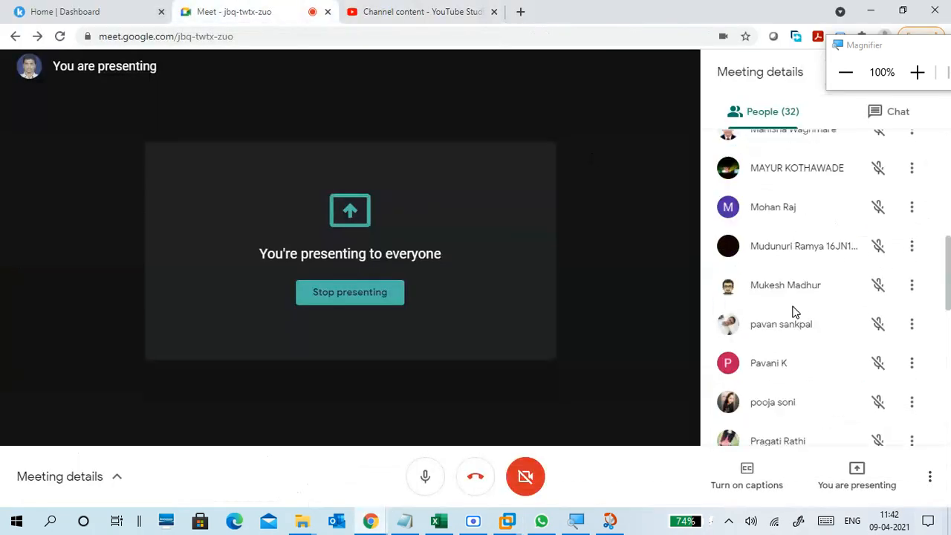
scroll(794, 312, up, 12)
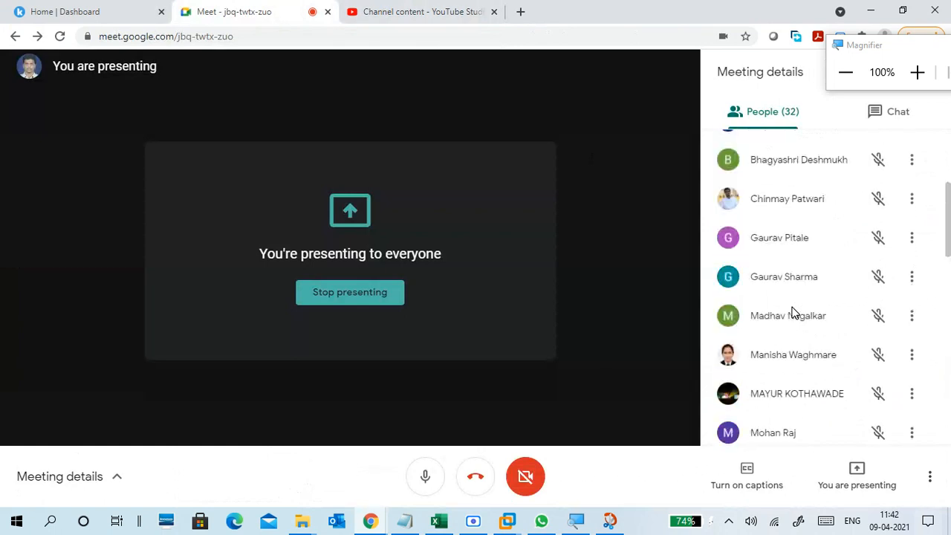
click(871, 9)
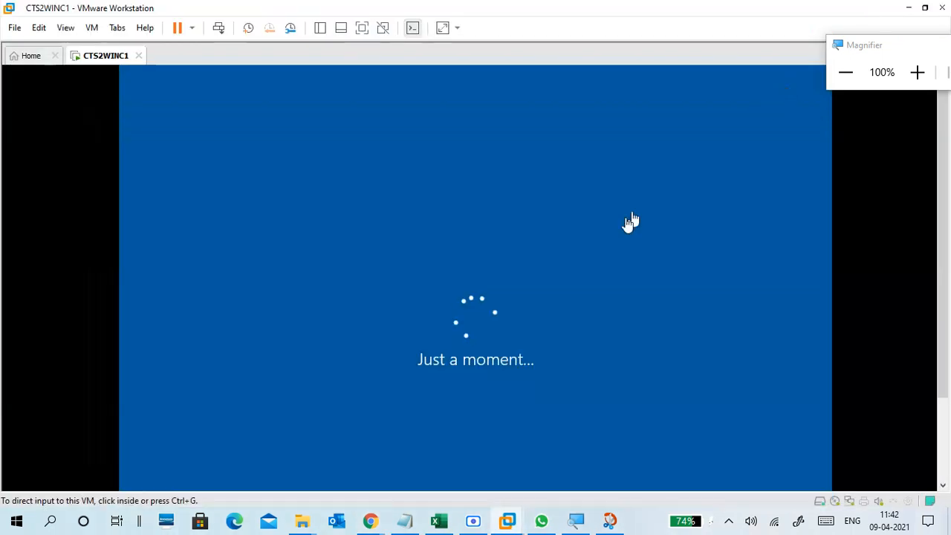
Scroll the VM view and toggle input capture while waiting for the Microsoft sign-in page.
mouse_move(946, 197)
mouse_down()
mouse_move(946, 295)
mouse_move(948, 172)
mouse_move(949, 224)
mouse_move(949, 203)
mouse_up()
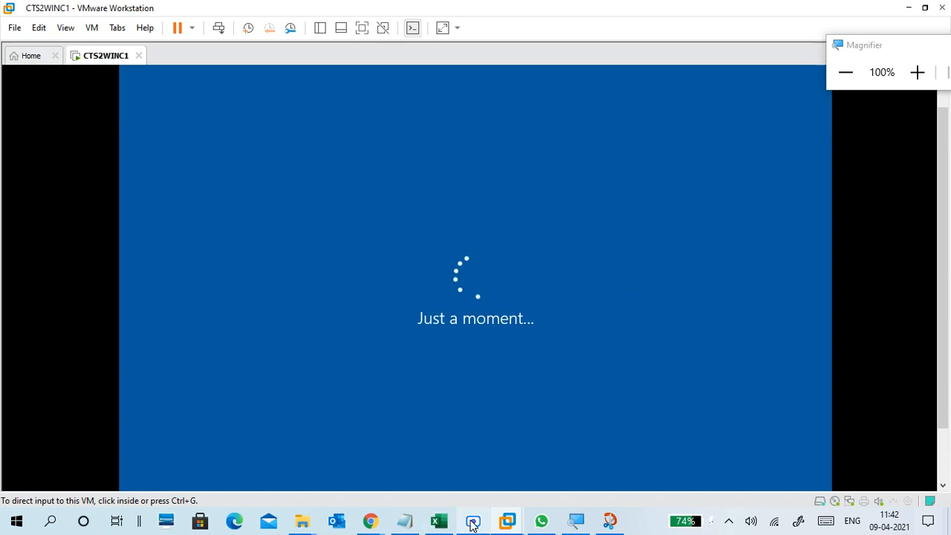
click(663, 266)
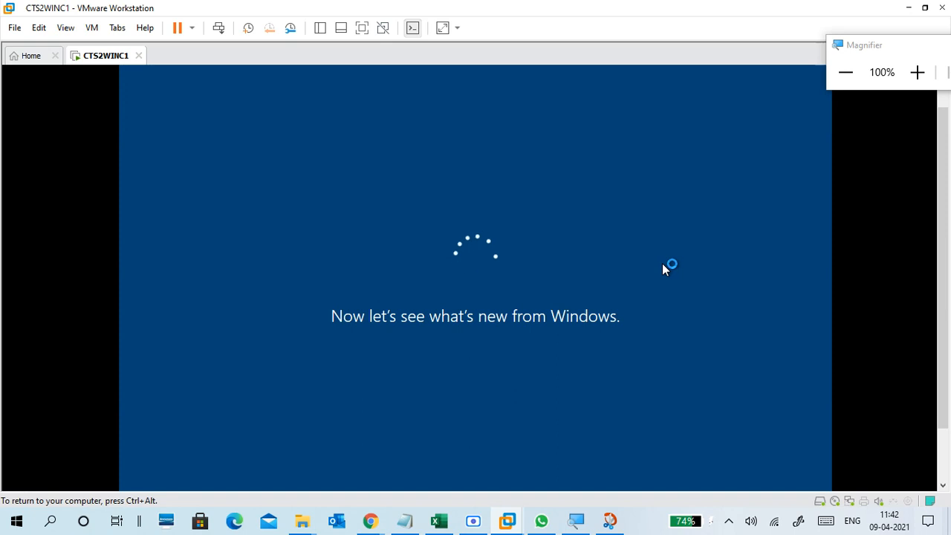
key(ctrl+alt)
drag(946, 240, 936, 270)
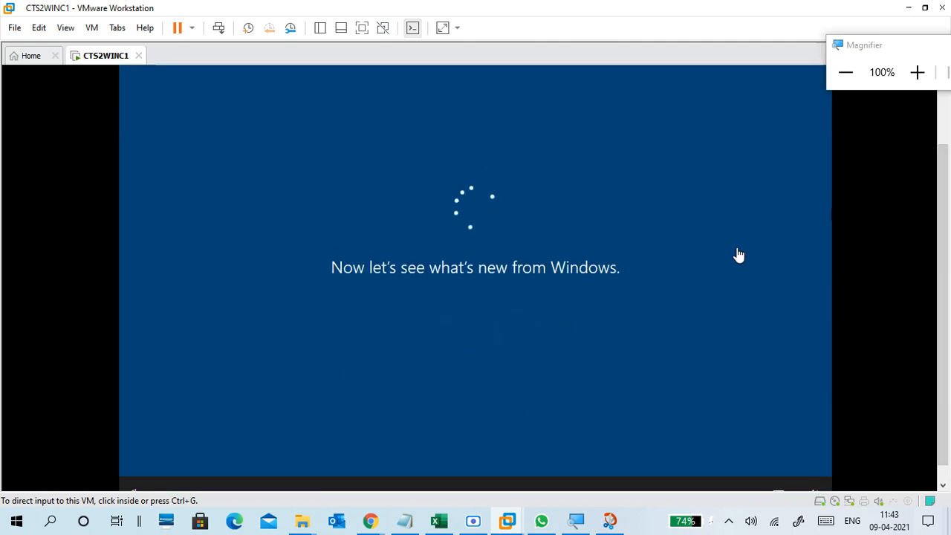
drag(942, 199, 945, 150)
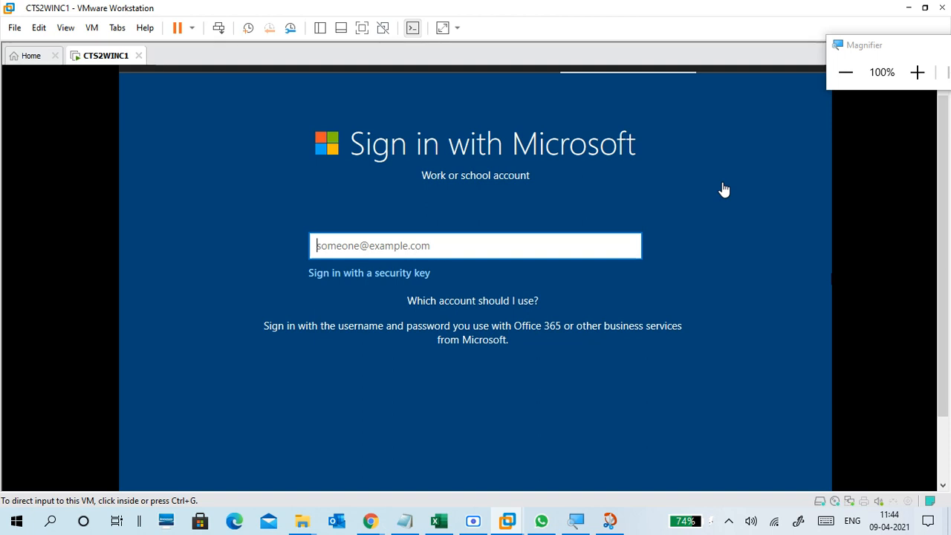
Release input, hide the screen recorder, and show the VM full screen at 125% zoom.
click(723, 185)
key(ctrl+alt)
click(473, 521)
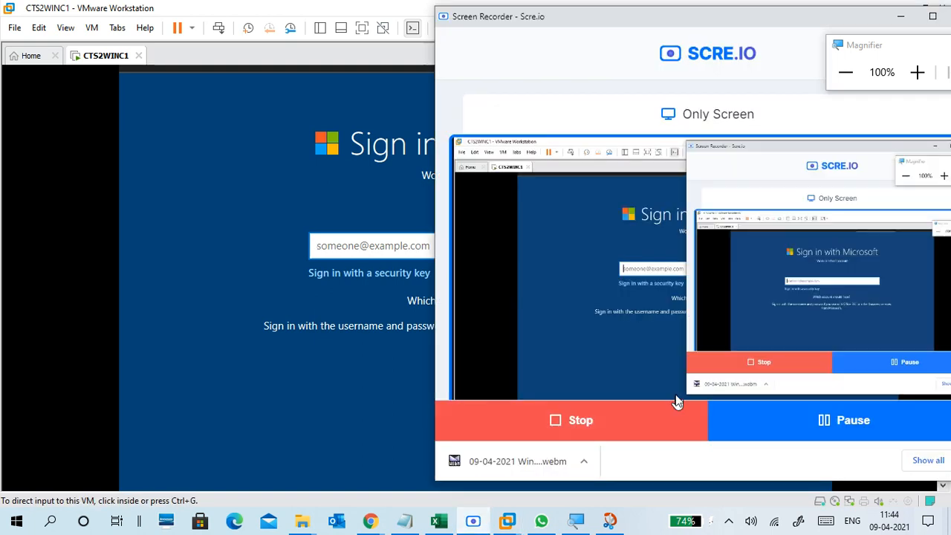
click(902, 17)
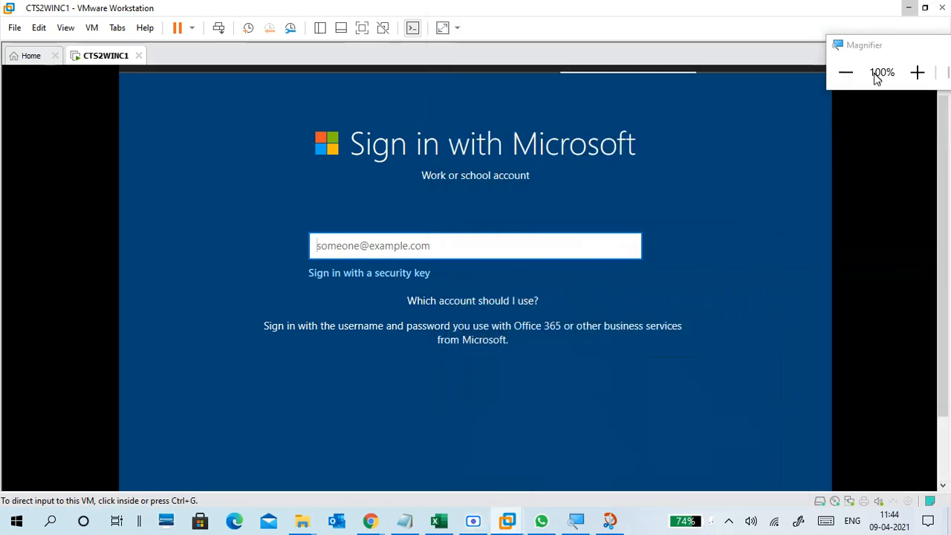
click(363, 28)
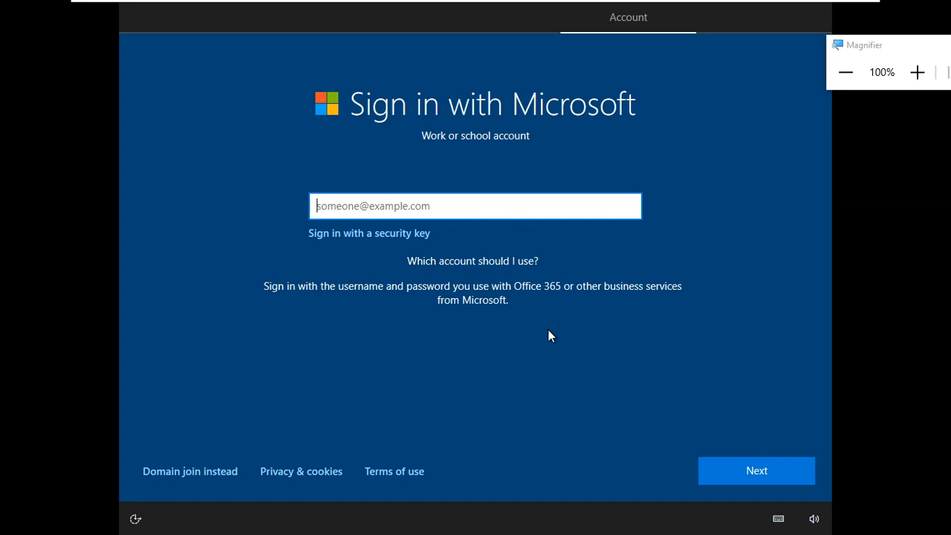
click(916, 77)
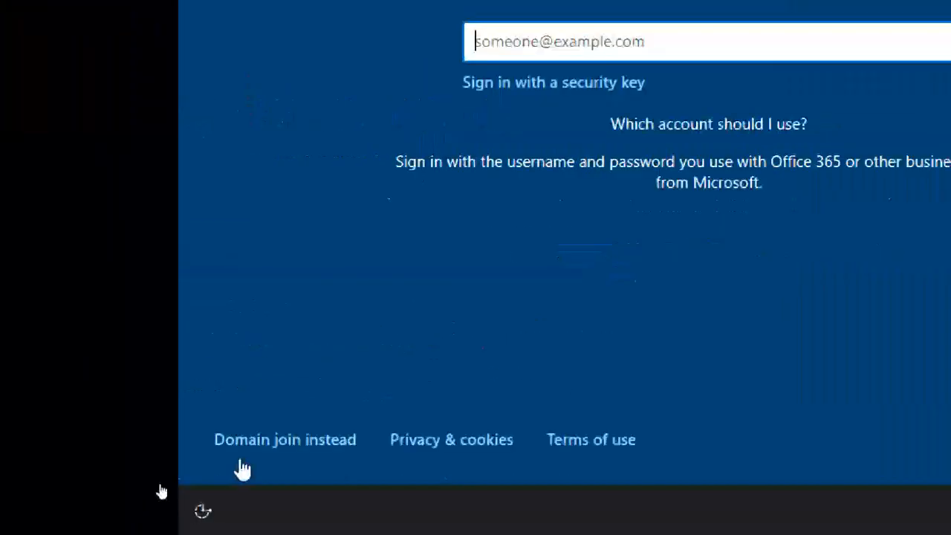
Choose 'Domain join instead', then return Magnifier to 100% and reposition its toolbar.
click(295, 443)
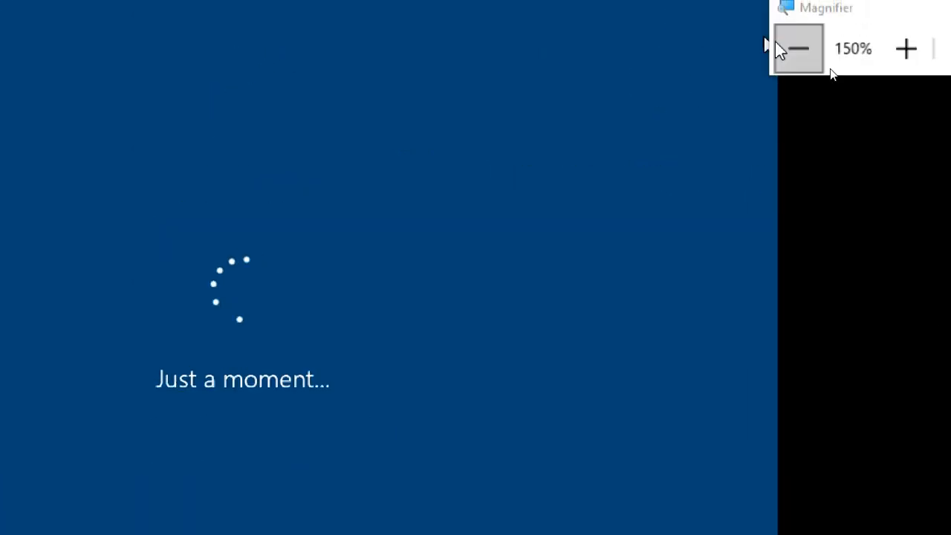
click(787, 48)
click(789, 49)
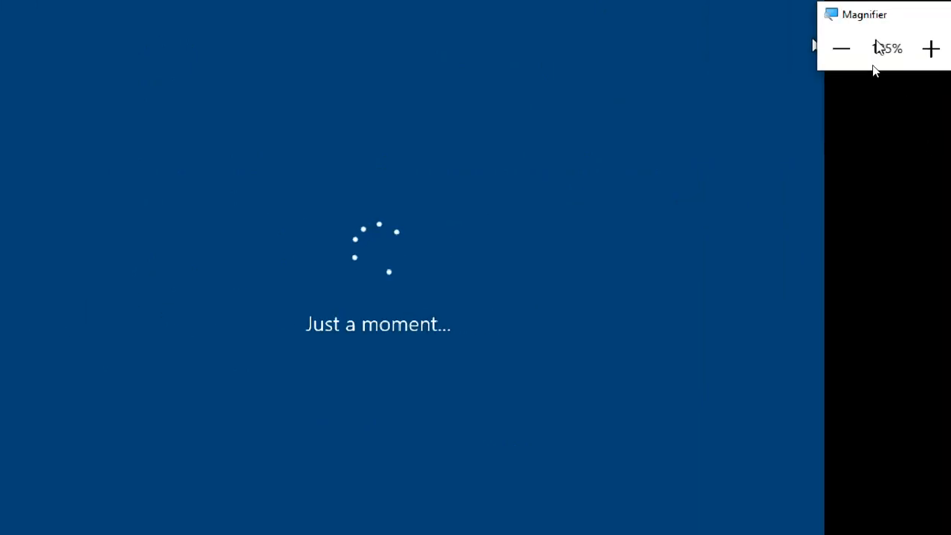
click(844, 51)
mouse_move(859, 46)
mouse_down()
mouse_move(882, 109)
mouse_move(868, 36)
mouse_up()
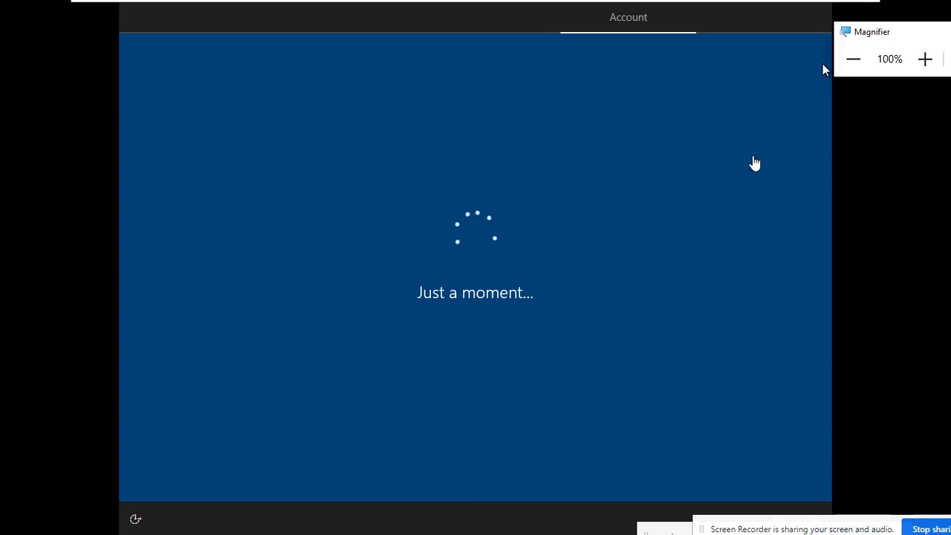
Enter Student1 as the local account name at 125% zoom and continue.
click(924, 61)
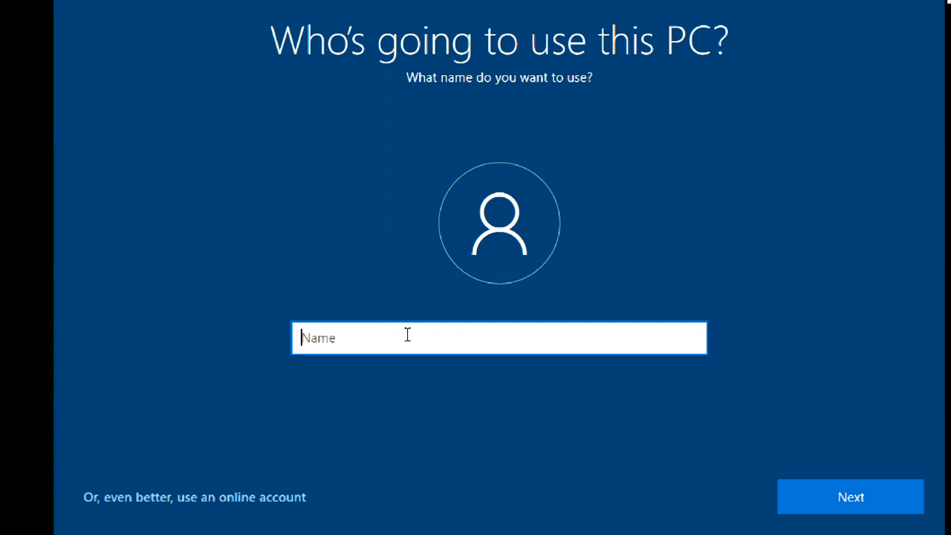
text(Student1)
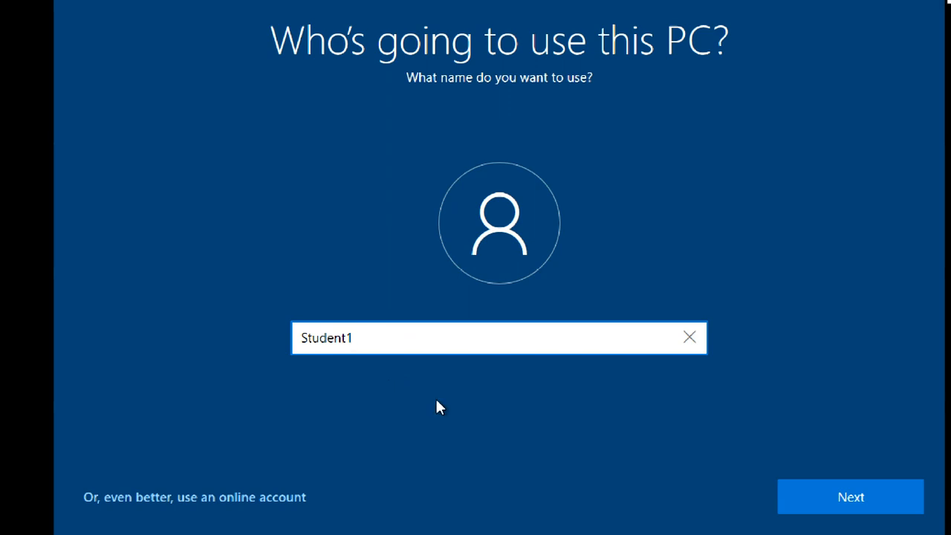
click(796, 497)
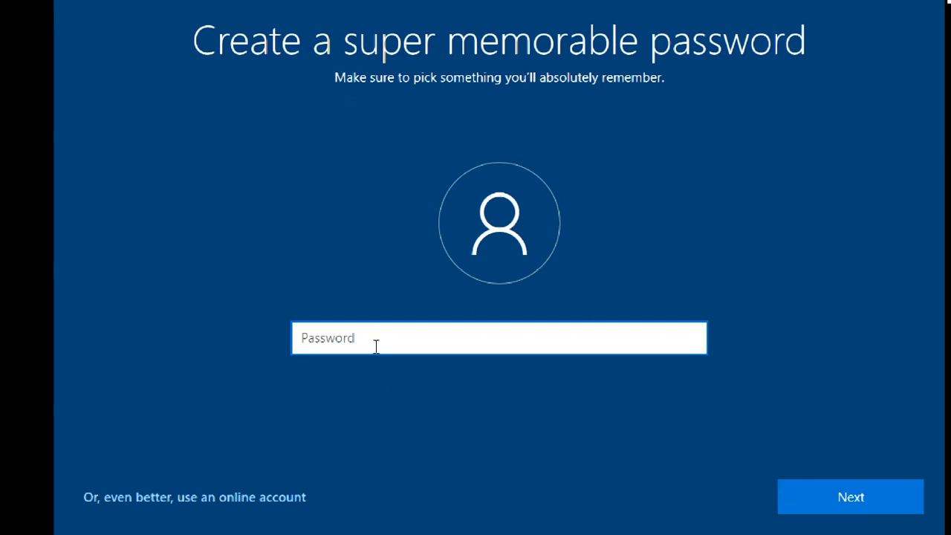
Type the account password, reveal it to correct a typo, and continue.
text(p)
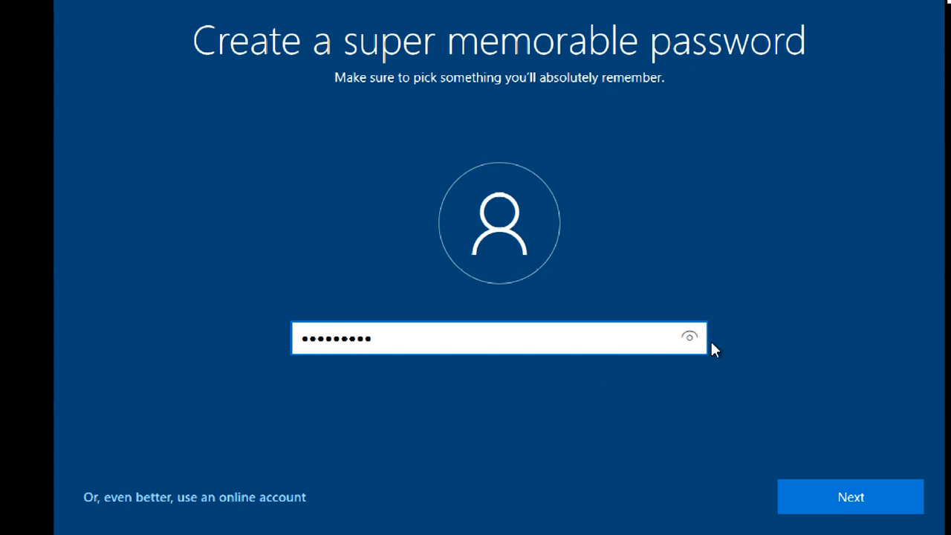
drag(691, 339, 712, 396)
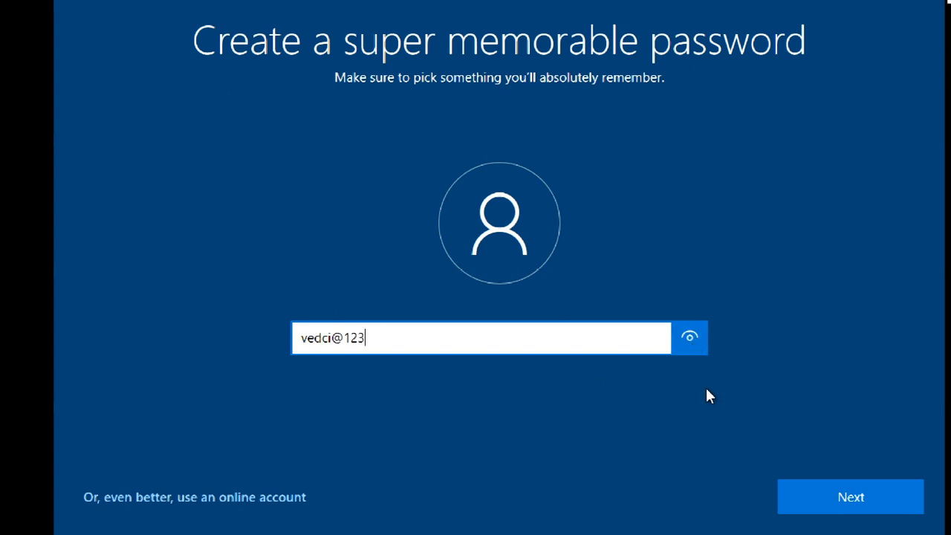
click(332, 338)
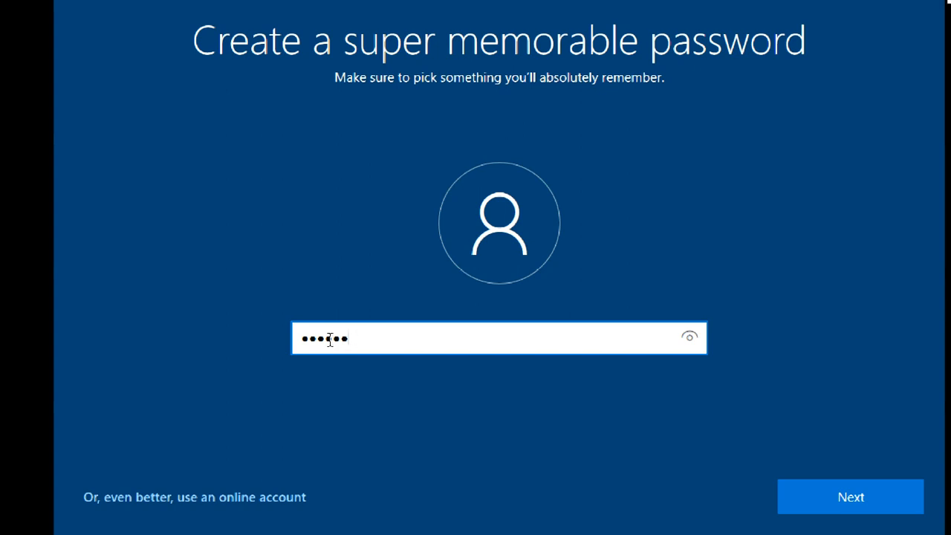
key(BackSpace)
key(BackSpace)
key(BackSpace)
key(BackSpace)
key(BackSpace)
key(BackSpace)
click(691, 339)
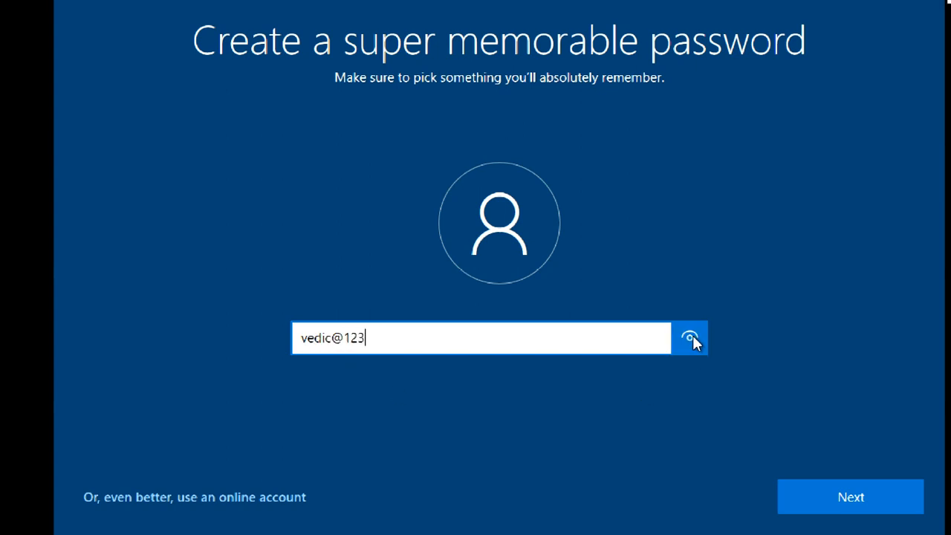
click(795, 506)
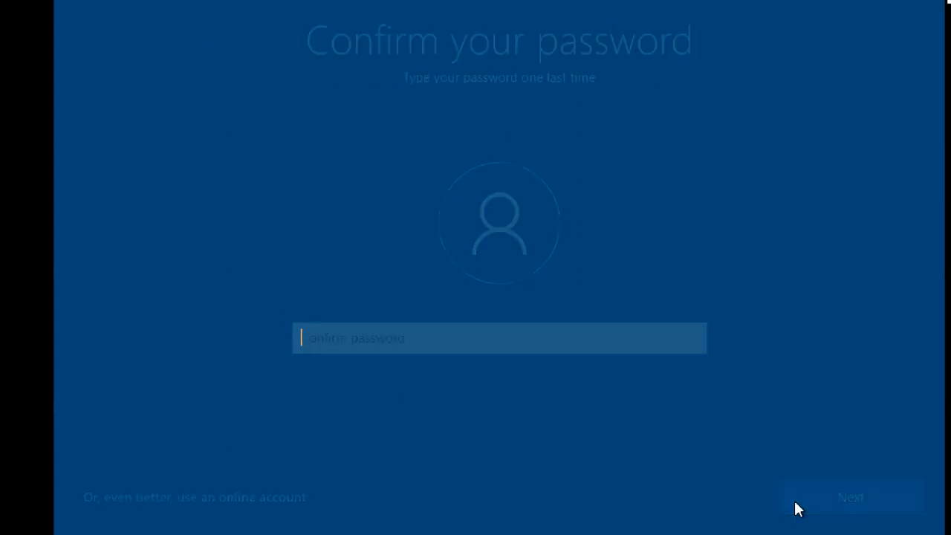
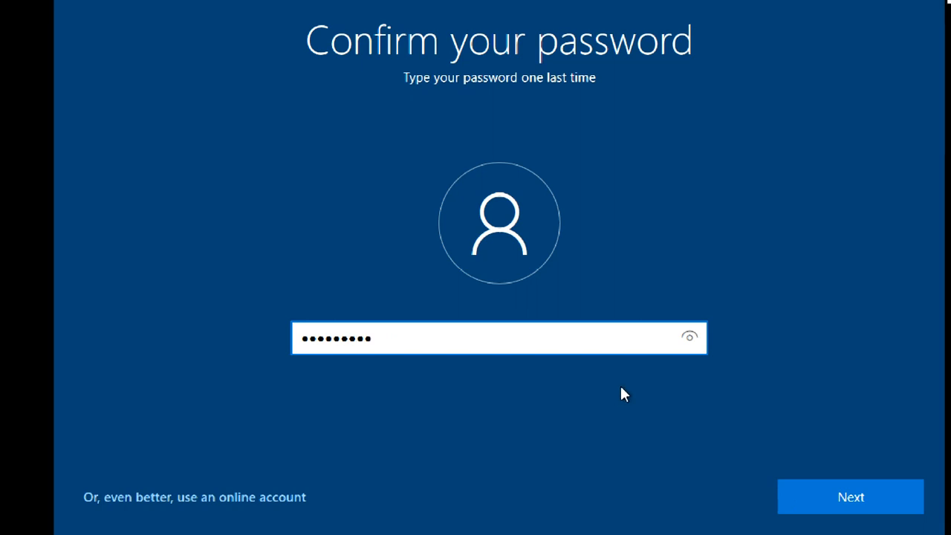
Re-enter the account password in the confirm field, verify it, and submit.
drag(689, 339, 695, 381)
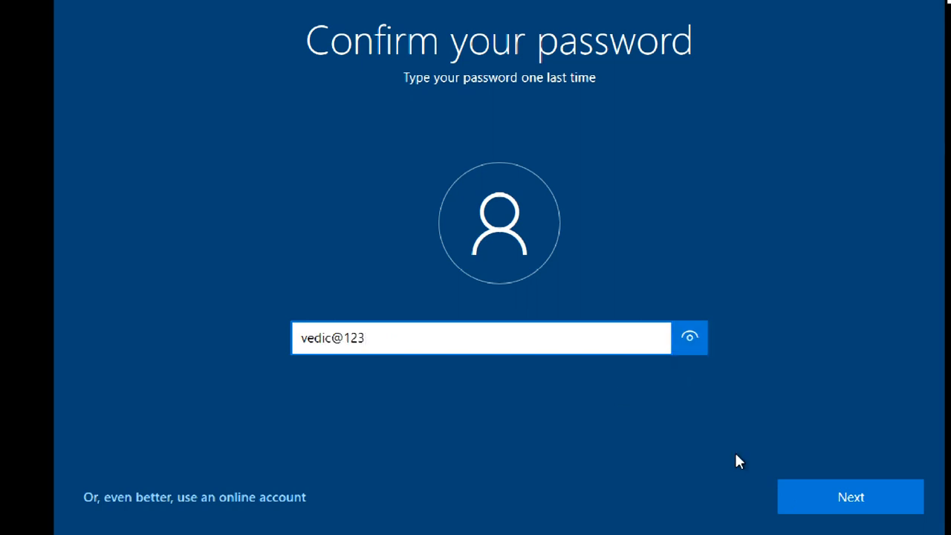
click(807, 505)
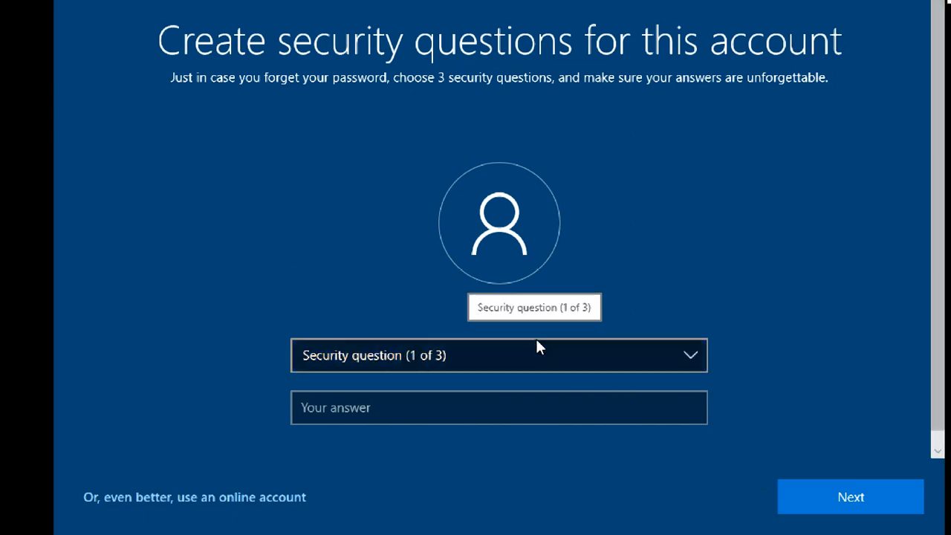
Choose the first pet's name security question and enter its answer.
click(535, 363)
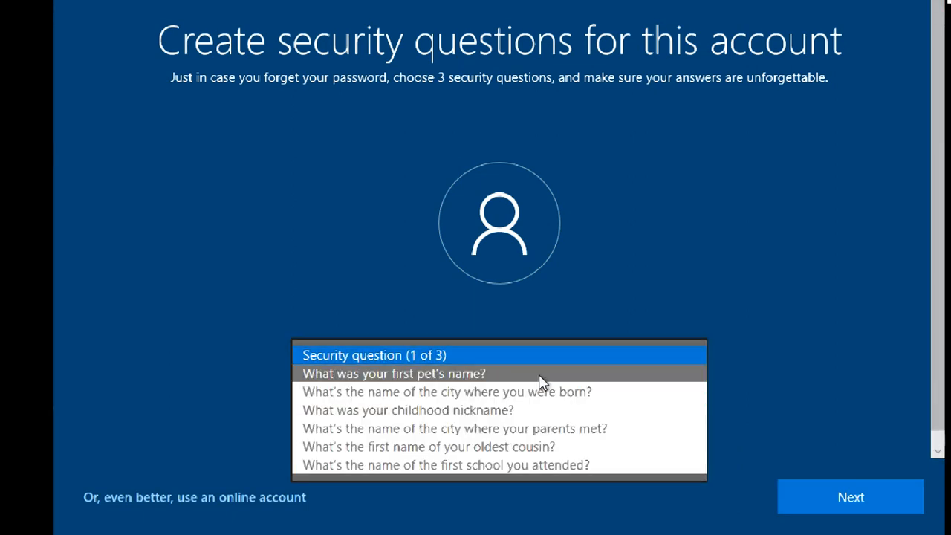
click(541, 382)
click(535, 413)
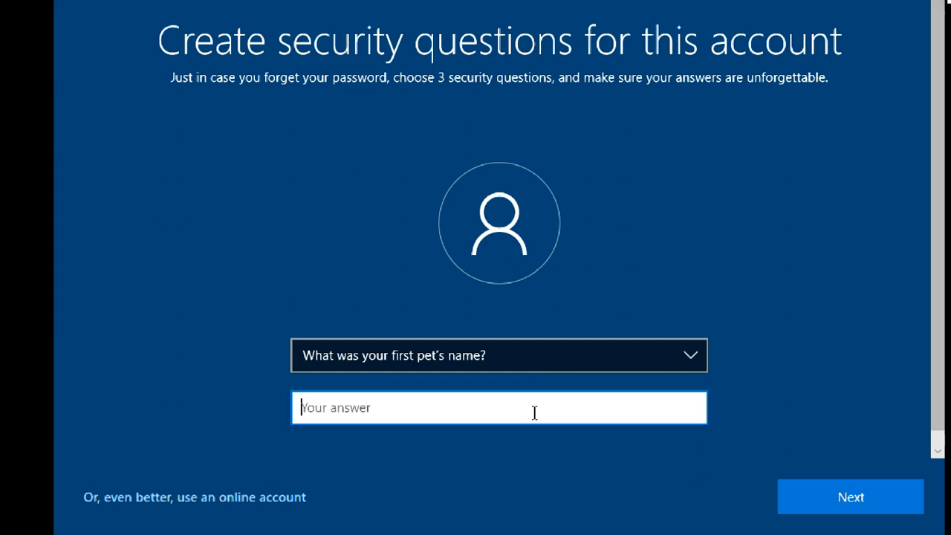
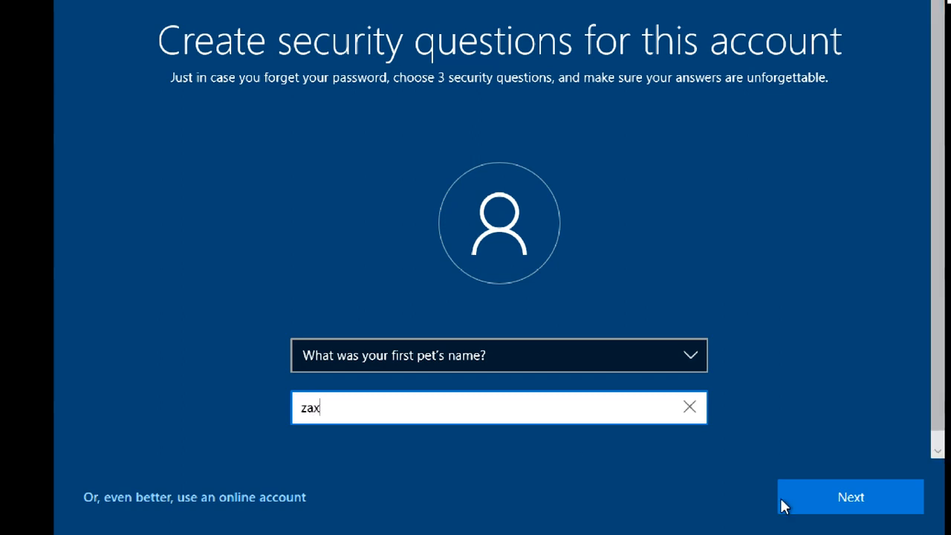
click(868, 494)
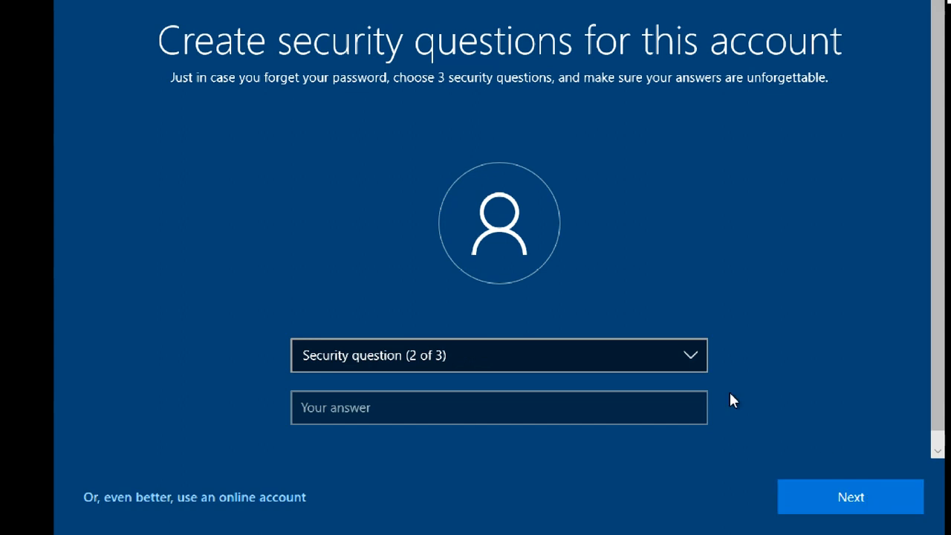
Choose the birth city security question and enter its answer.
click(691, 356)
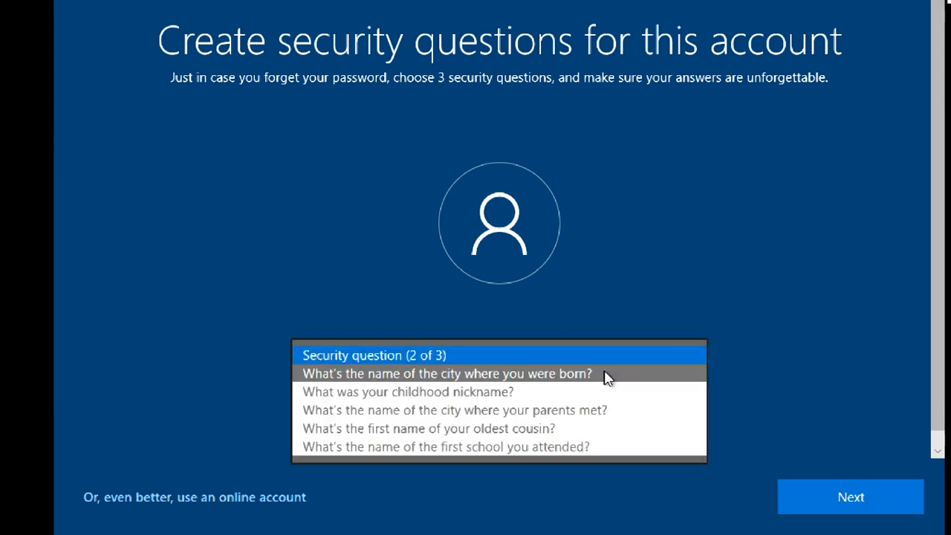
click(607, 374)
click(543, 411)
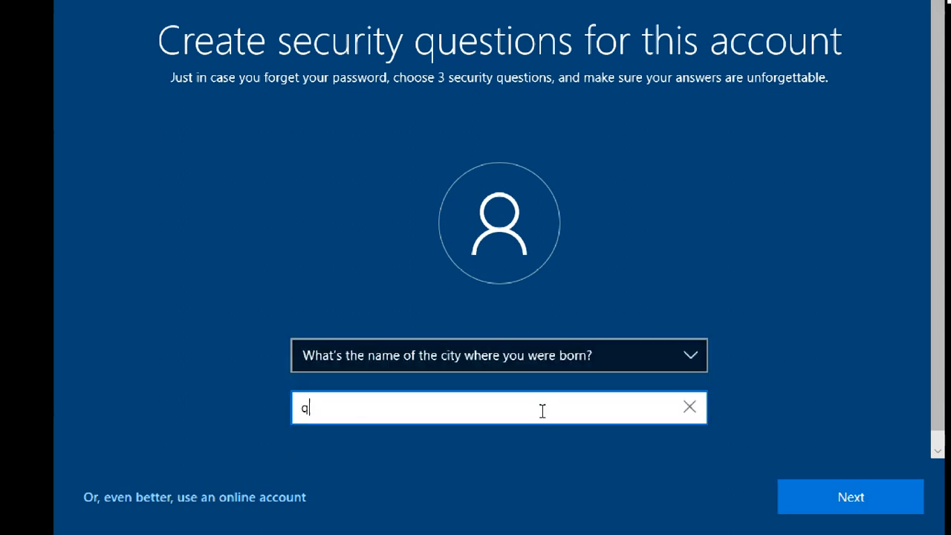
click(905, 513)
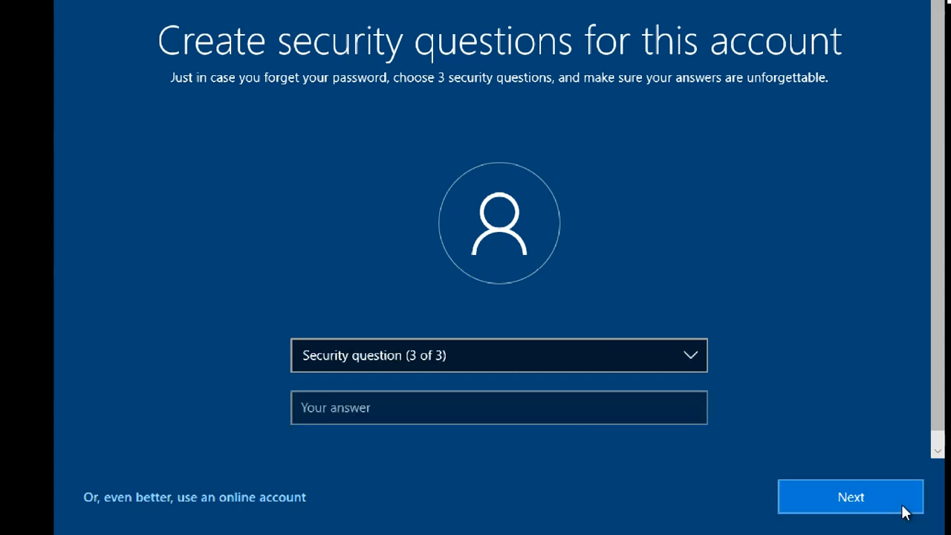
Choose the oldest cousin's first name question, answer it, and submit.
click(677, 364)
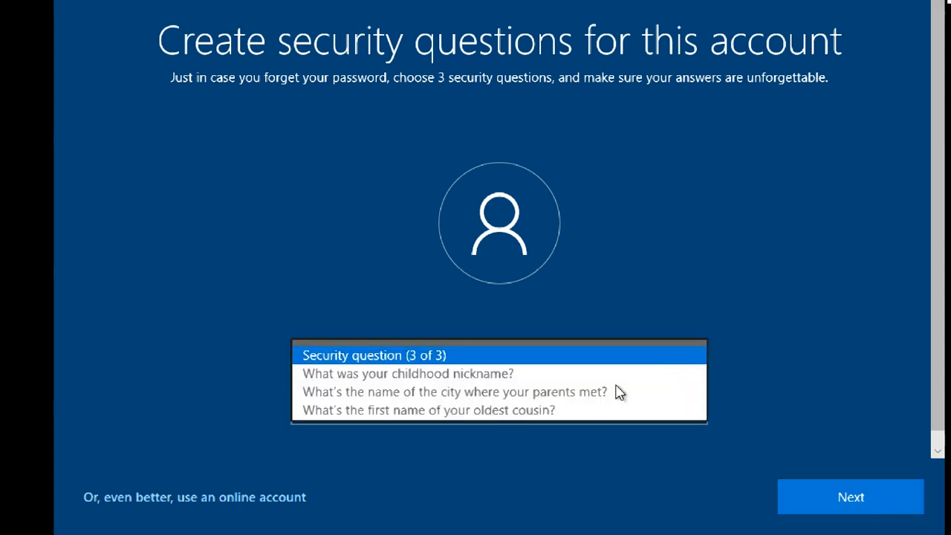
click(535, 411)
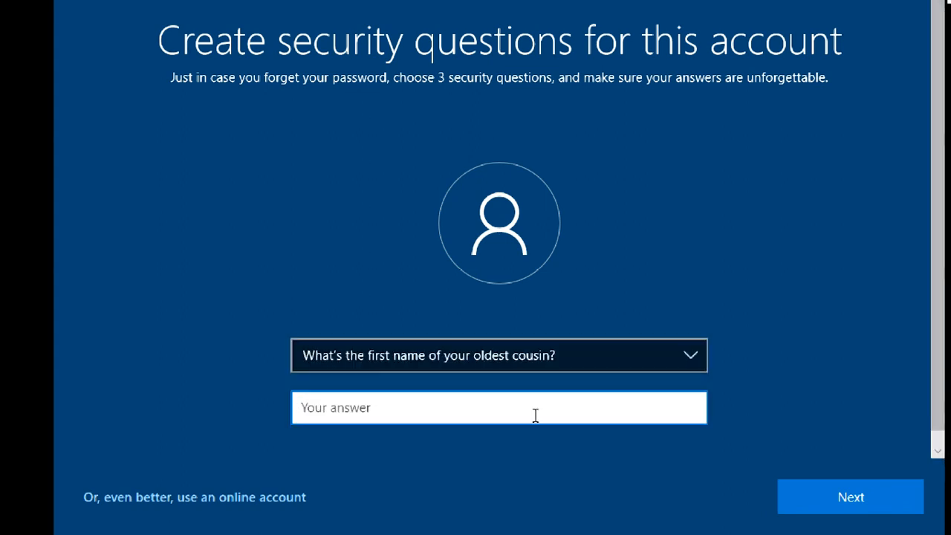
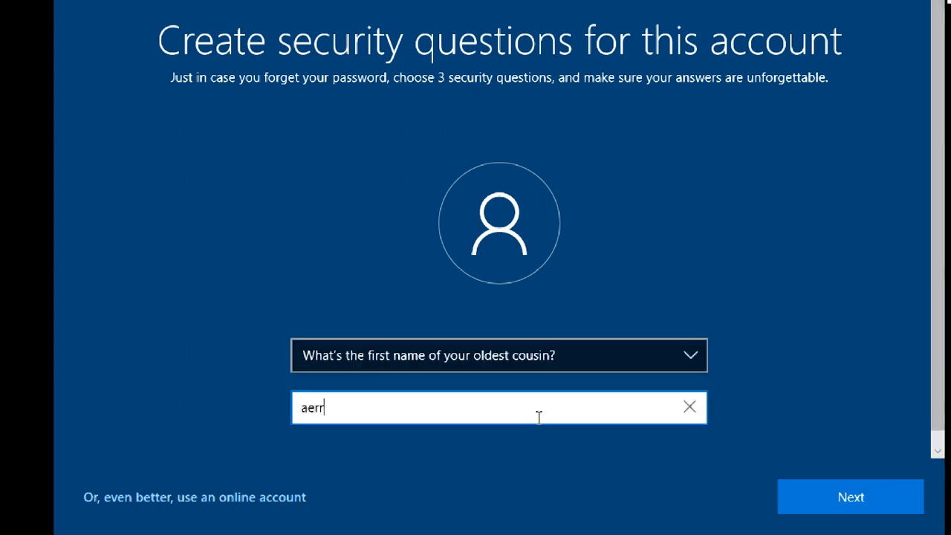
click(823, 498)
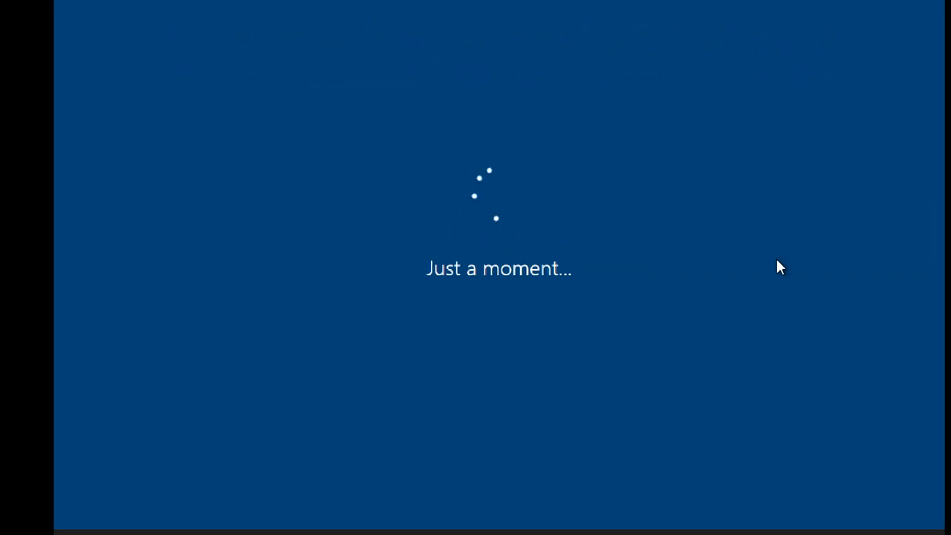
Turn off Find my device and Location, then accept the privacy settings.
click(863, 54)
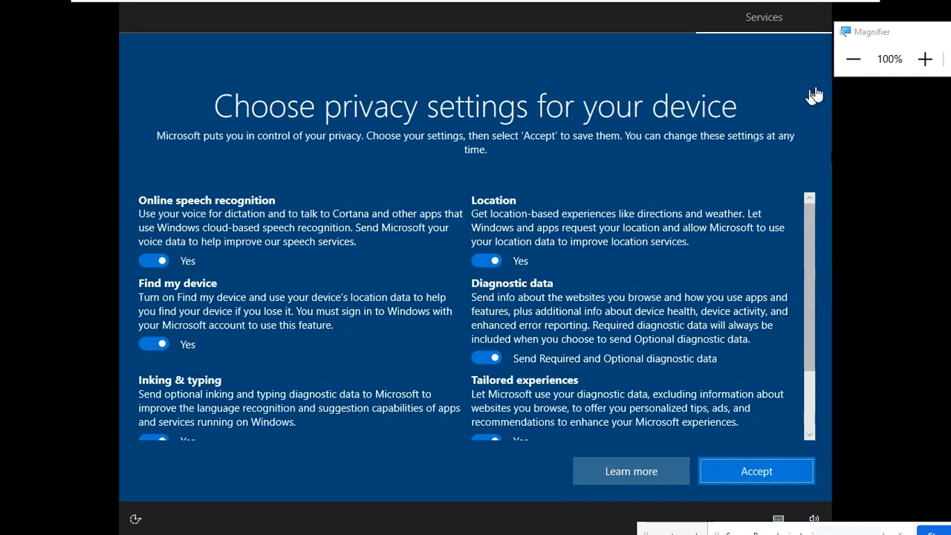
click(925, 59)
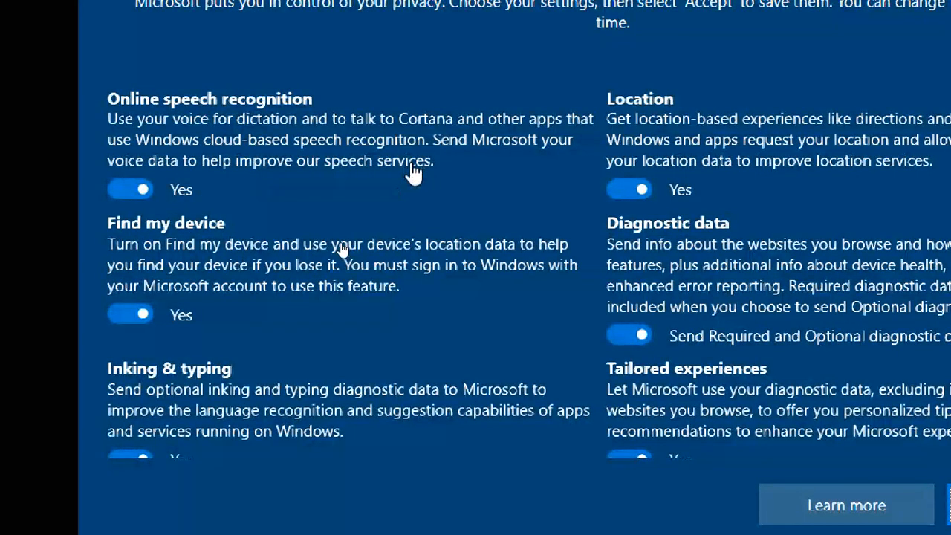
click(120, 314)
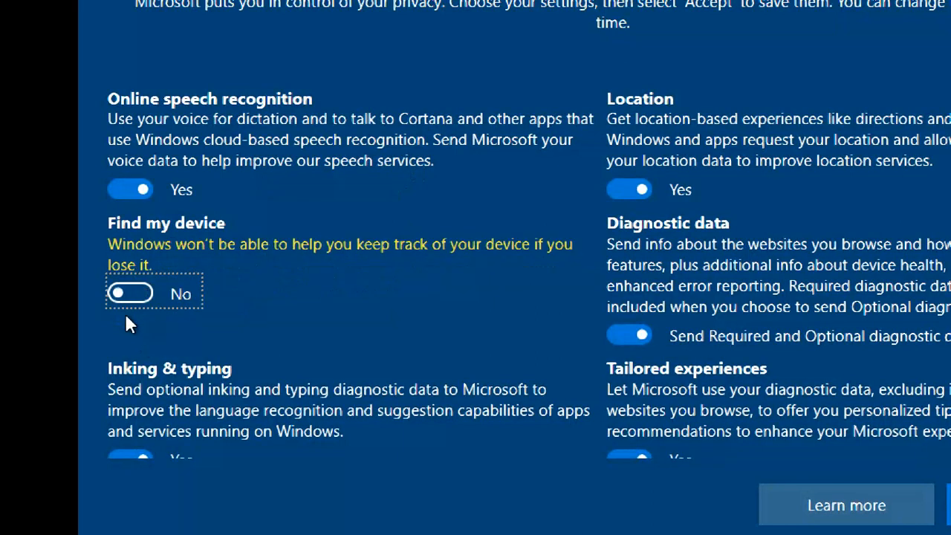
click(635, 189)
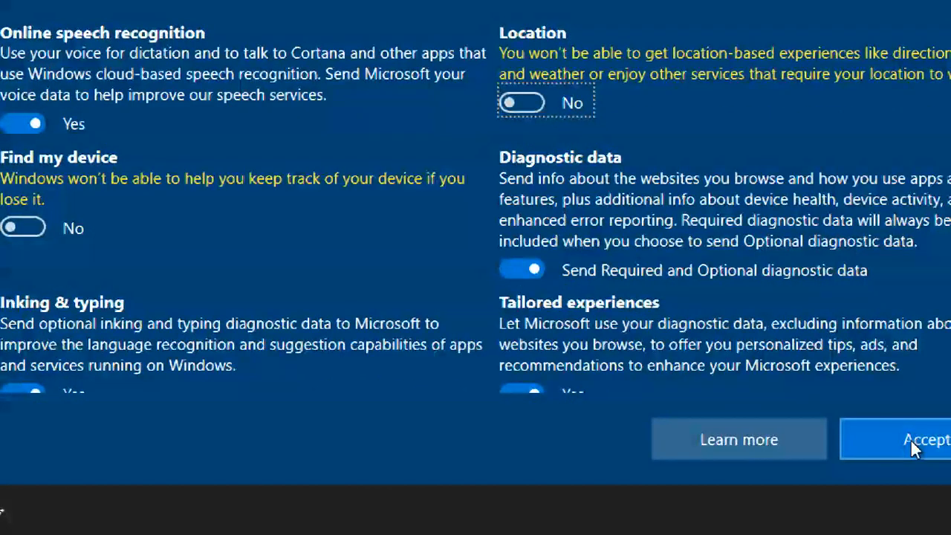
click(911, 441)
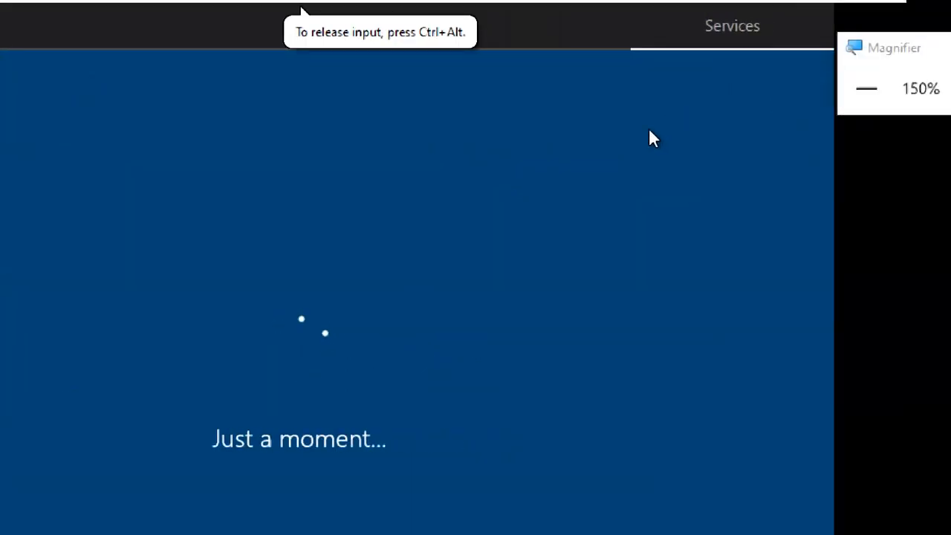
click(867, 88)
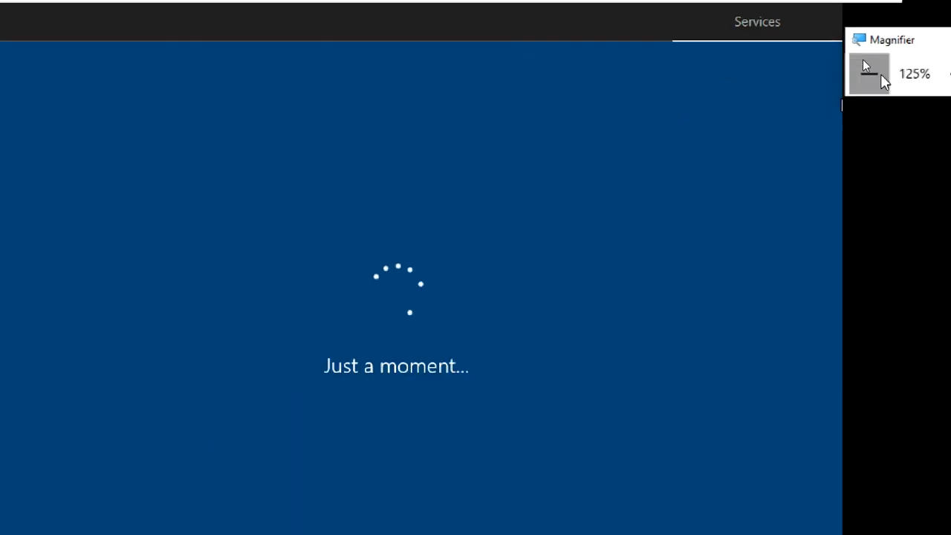
click(866, 89)
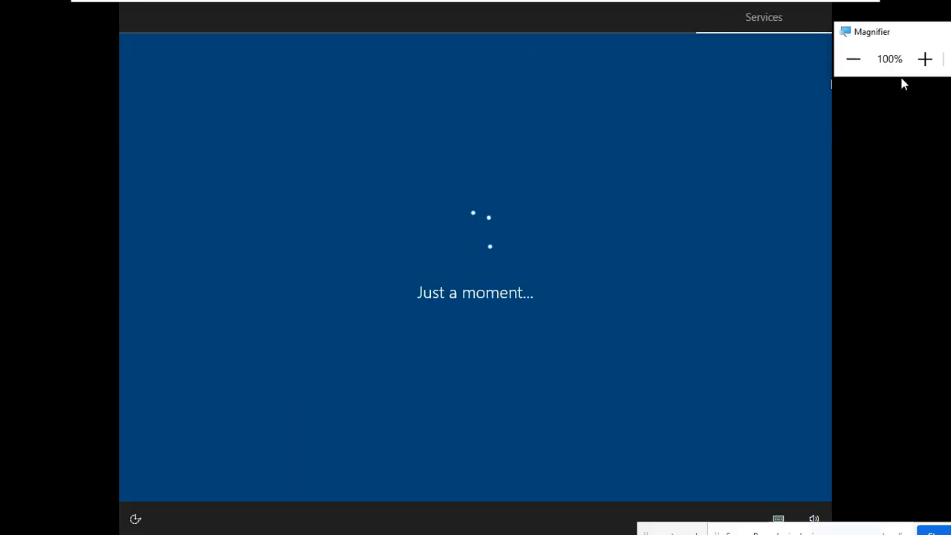
click(923, 65)
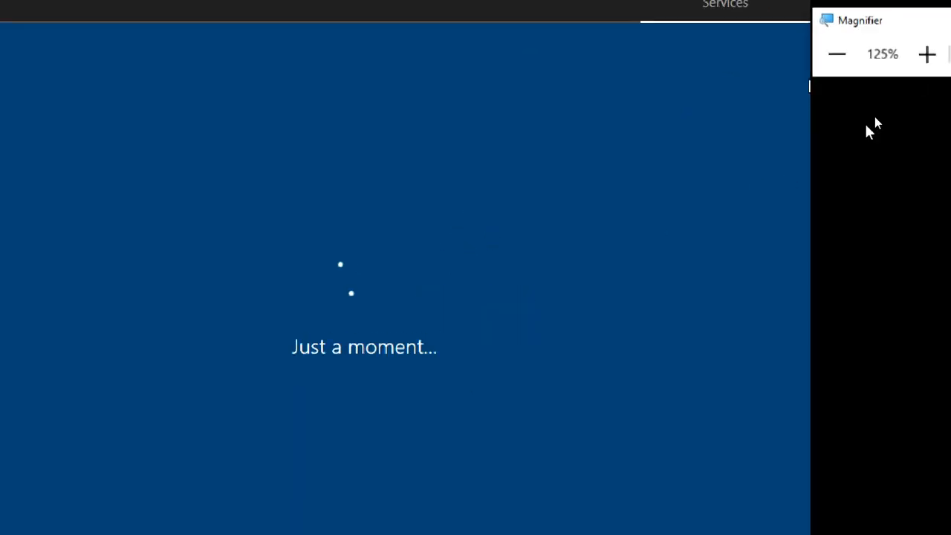
click(853, 59)
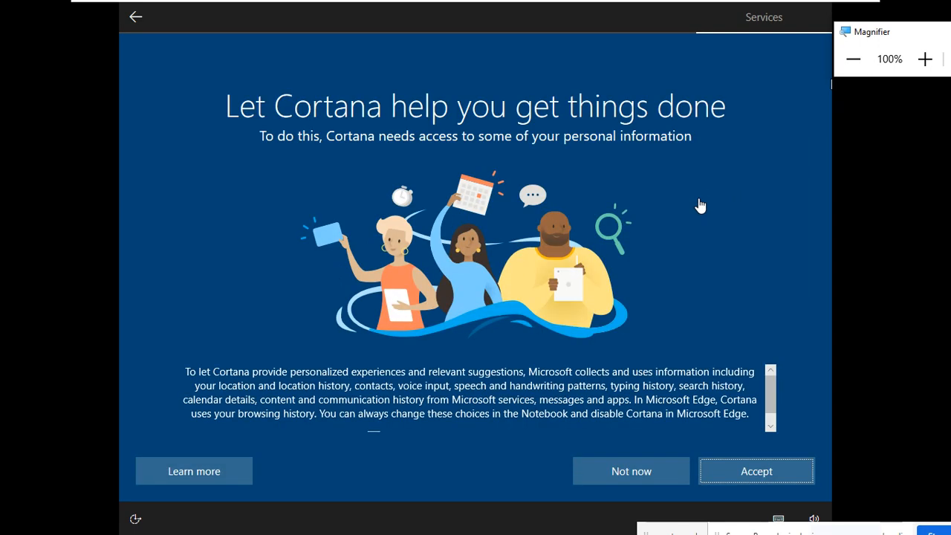
Accept Cortana's access to personal information on the 'Let Cortana help you get things done' page.
click(919, 68)
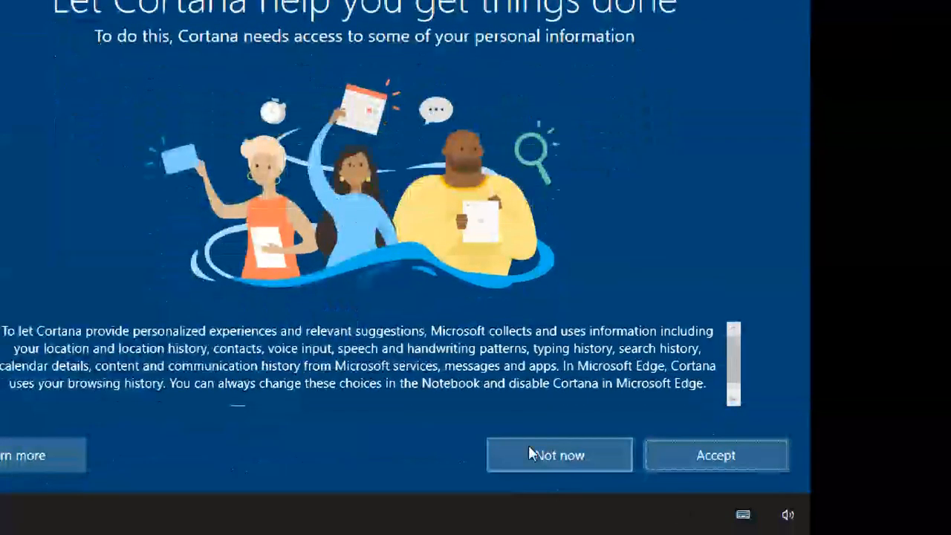
click(703, 462)
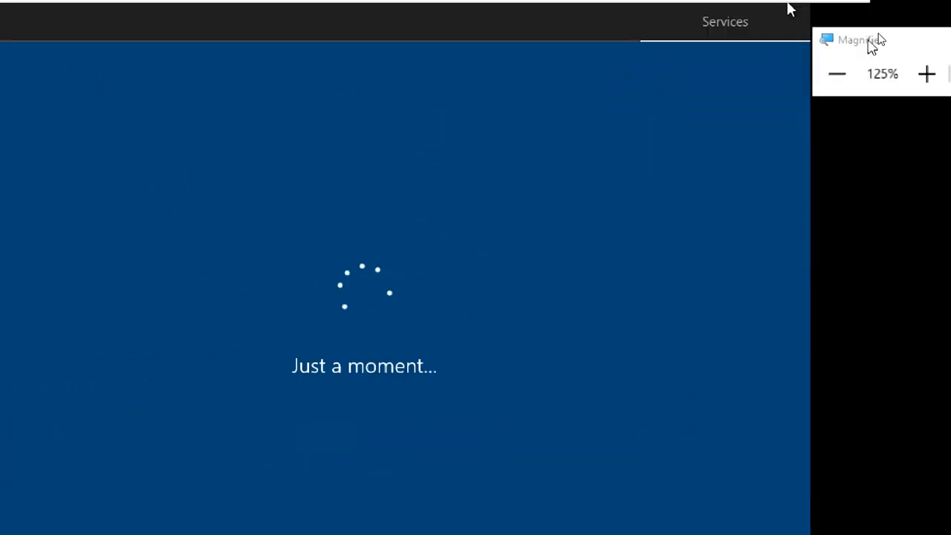
Switch the magnified view between 100% and 125% while Windows setup finishes.
click(840, 70)
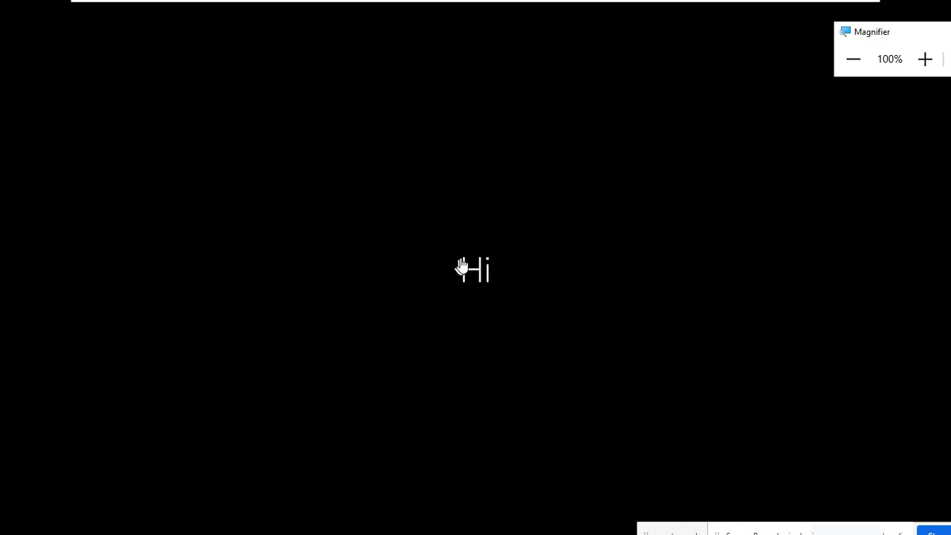
click(925, 59)
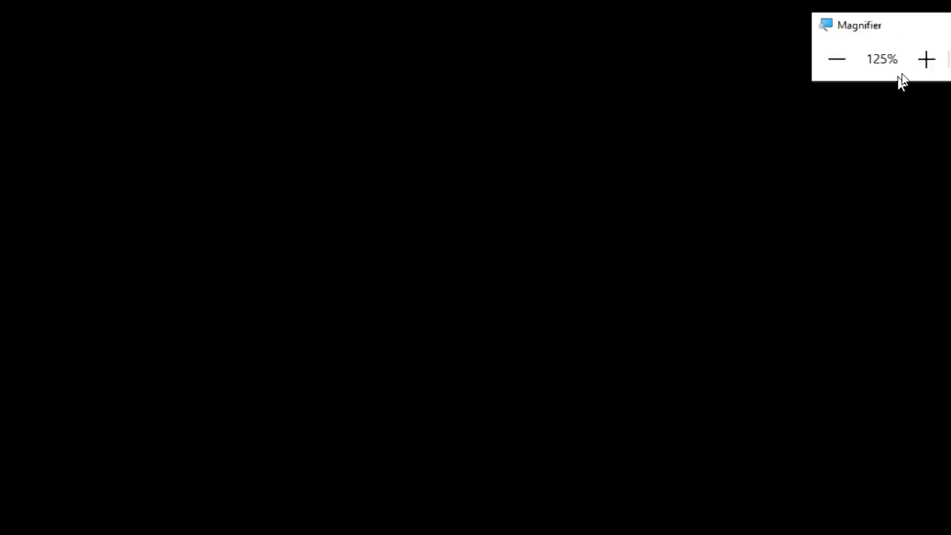
click(838, 59)
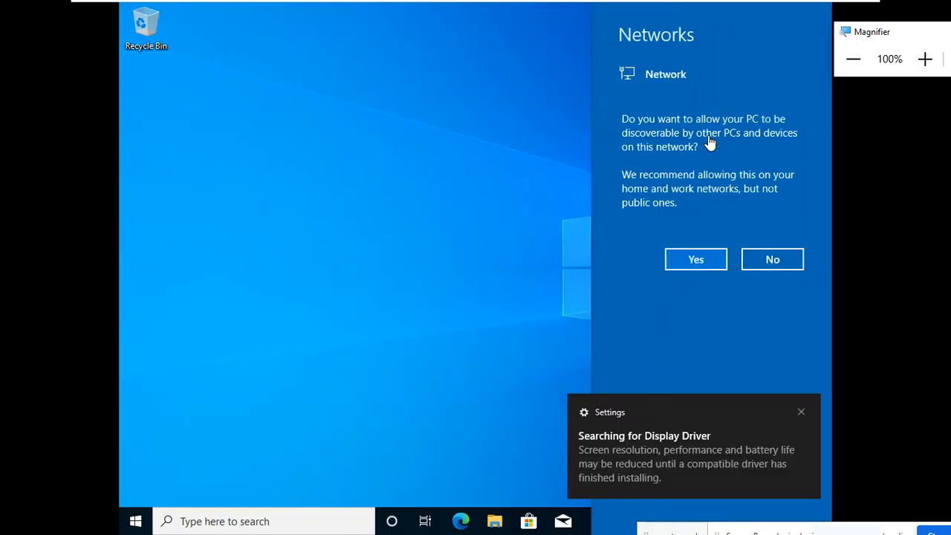
Answer Yes to letting the PC be discoverable on the network.
click(926, 59)
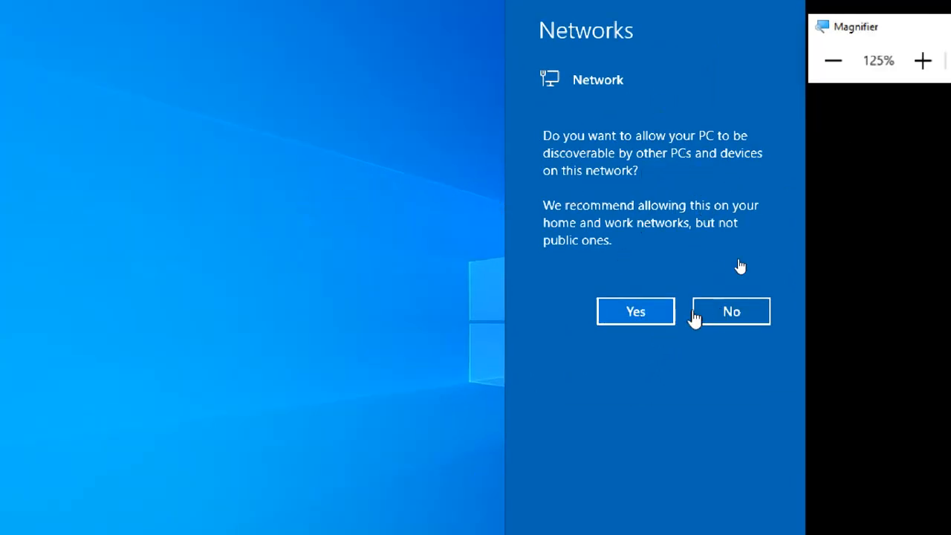
click(642, 311)
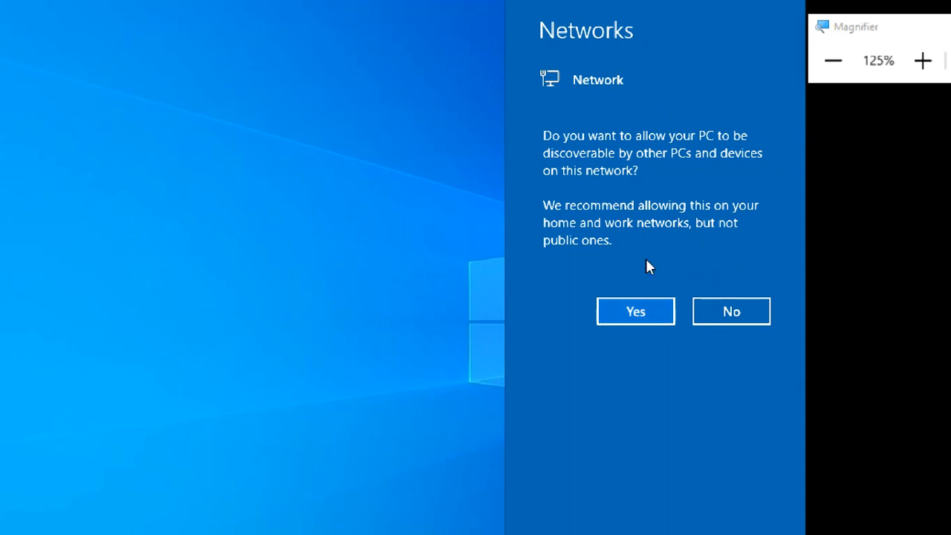
click(651, 311)
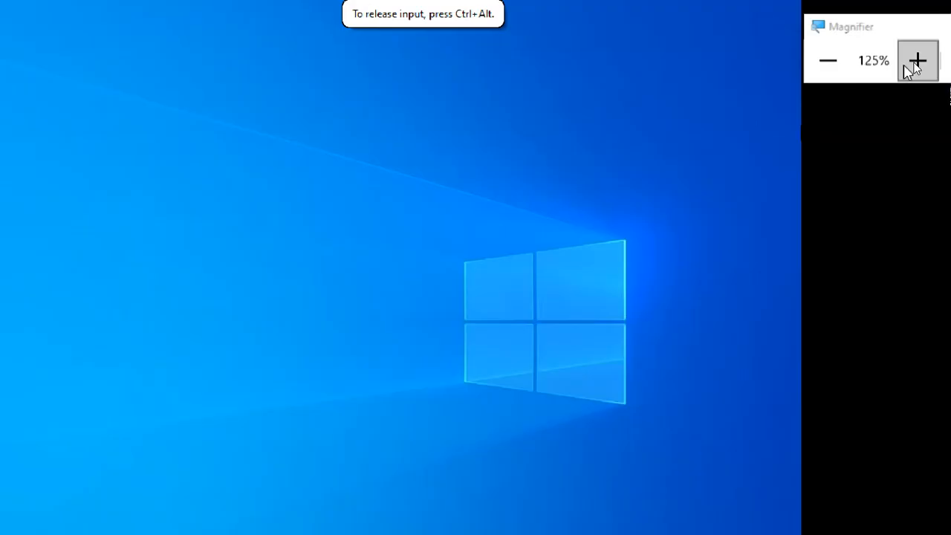
click(832, 65)
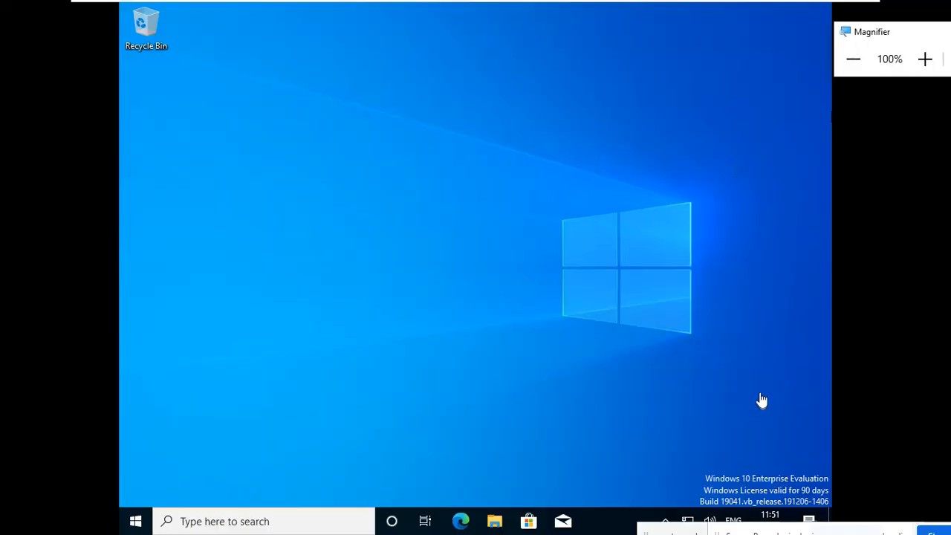
click(925, 59)
click(925, 59)
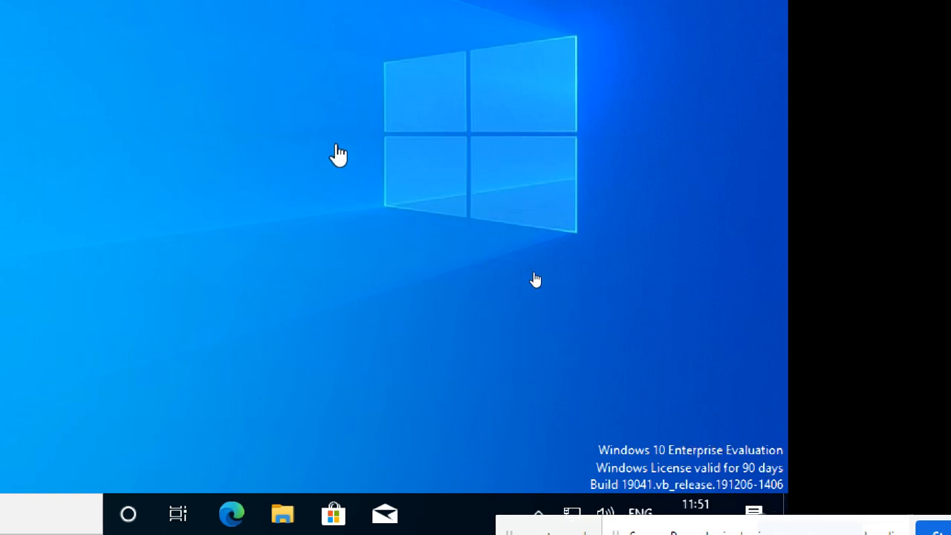
key(super+plus)
click(819, 74)
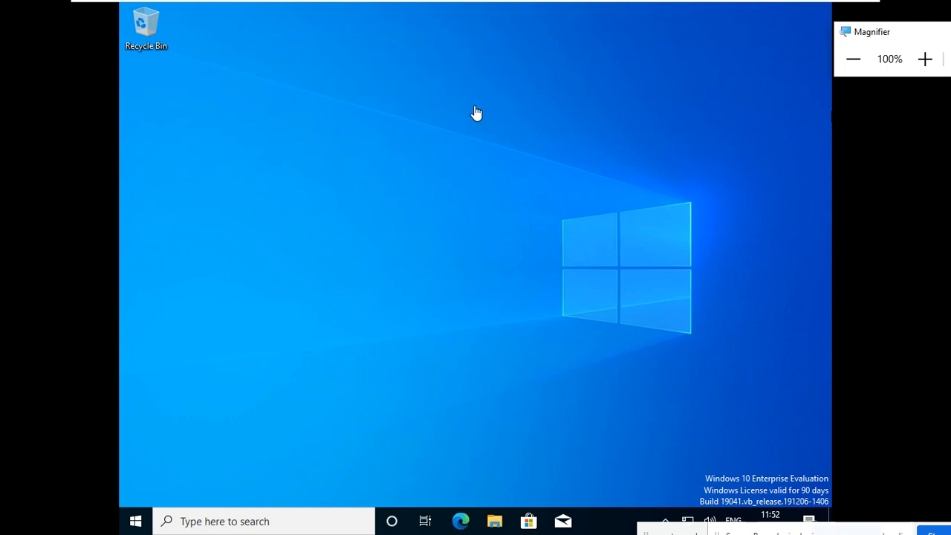
click(402, 171)
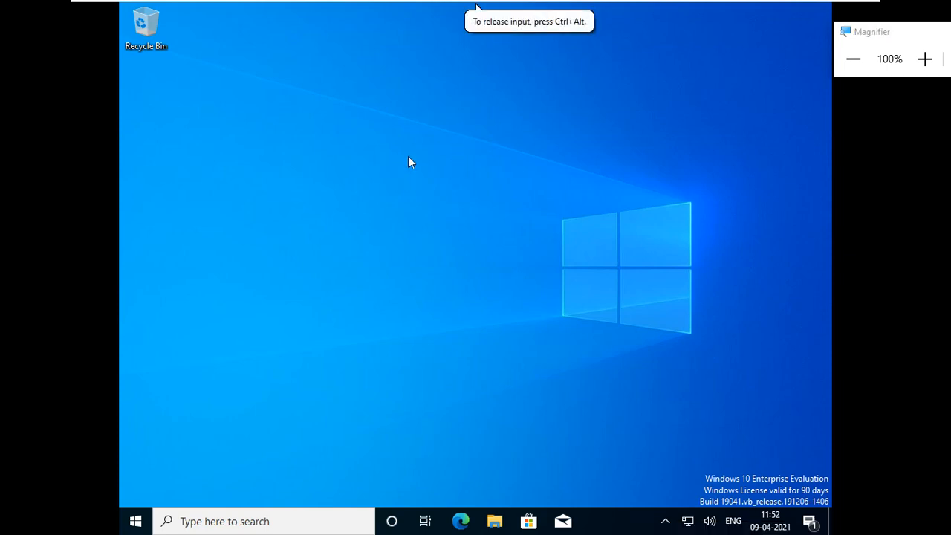
right_click(407, 158)
mouse_move(406, 165)
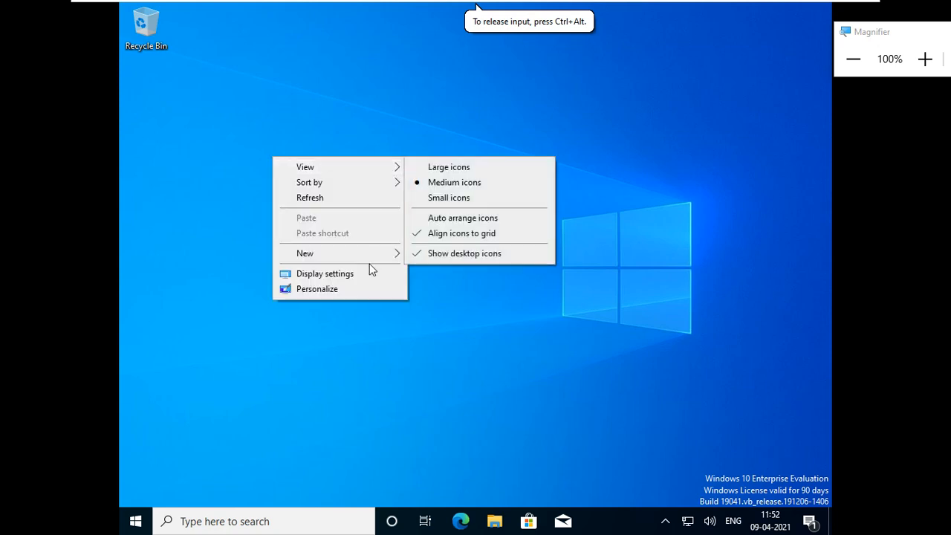
click(469, 223)
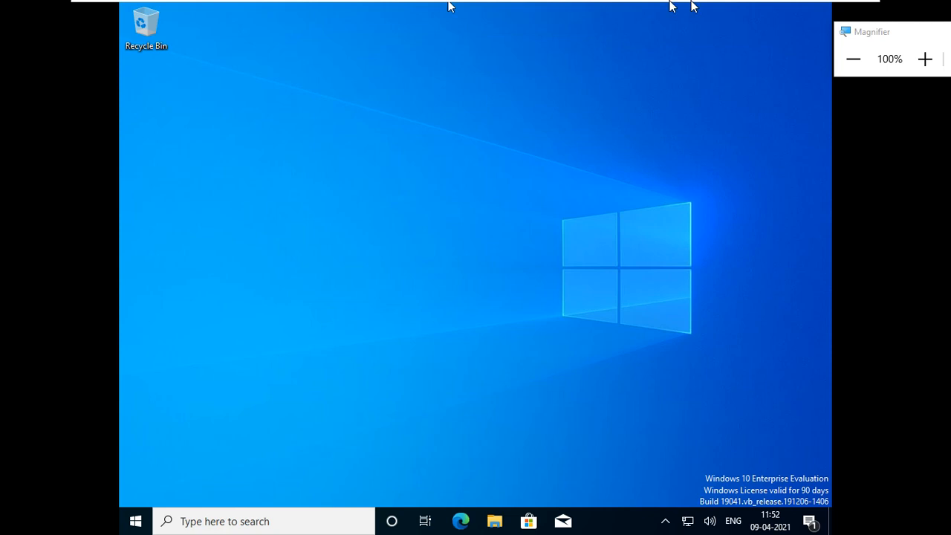
mouse_move(745, 6)
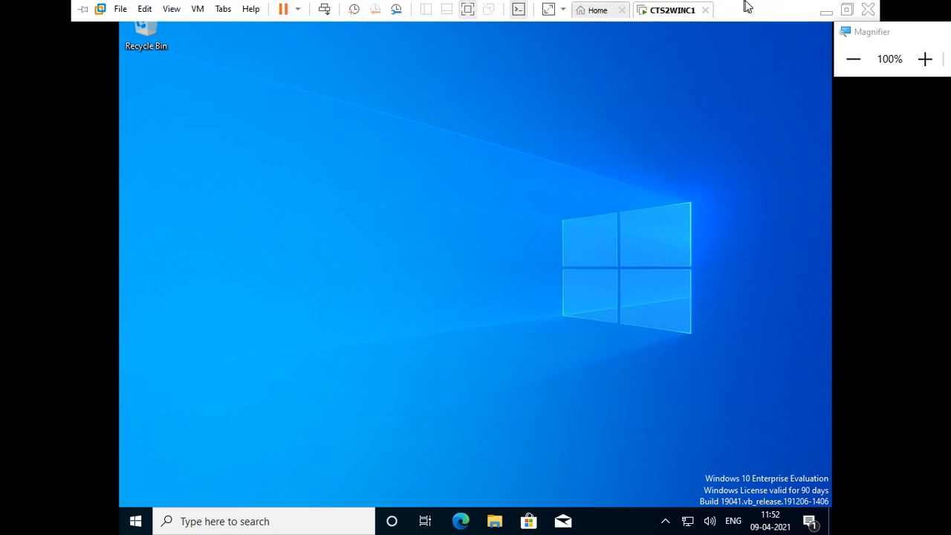
click(846, 9)
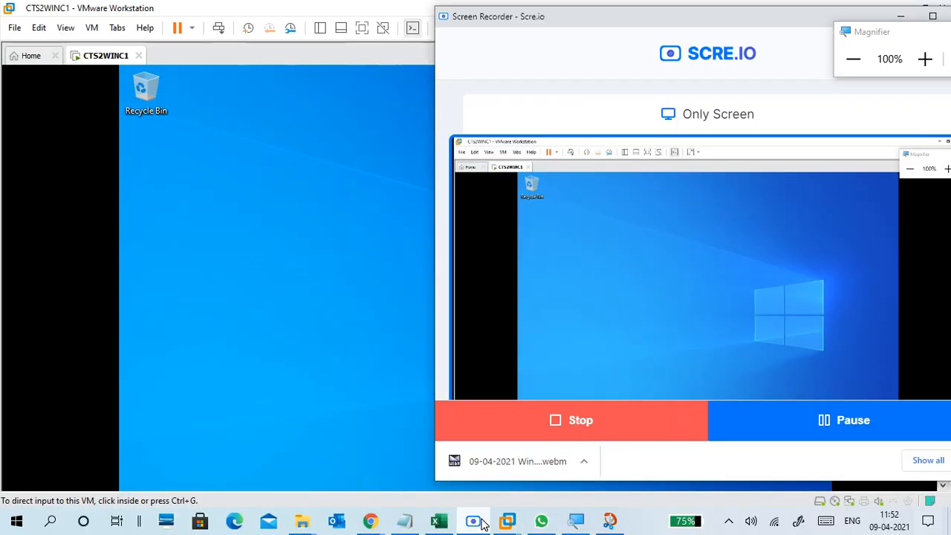
click(477, 521)
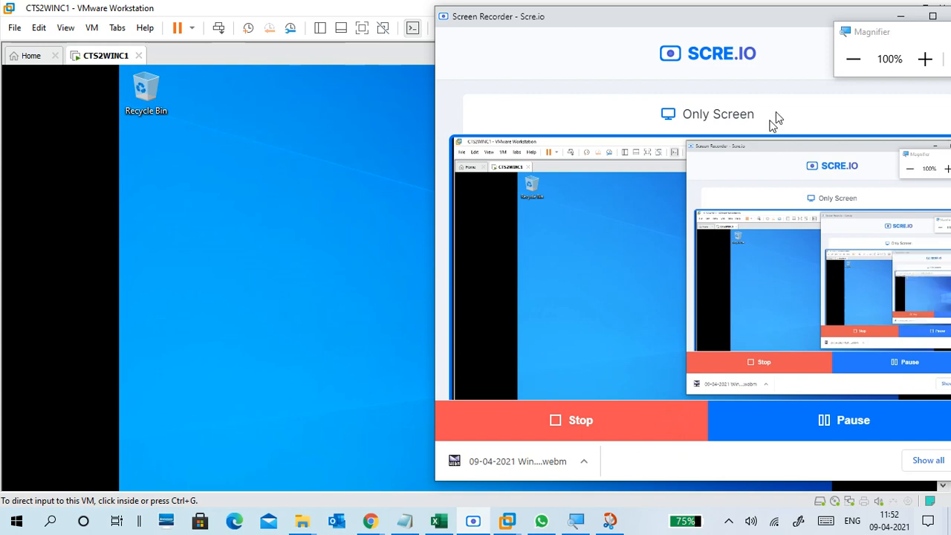
click(901, 16)
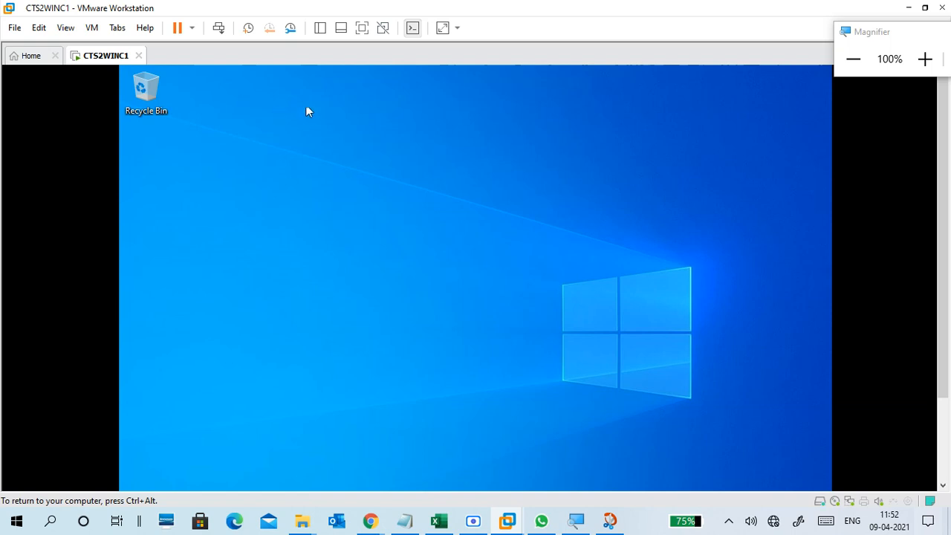
click(362, 28)
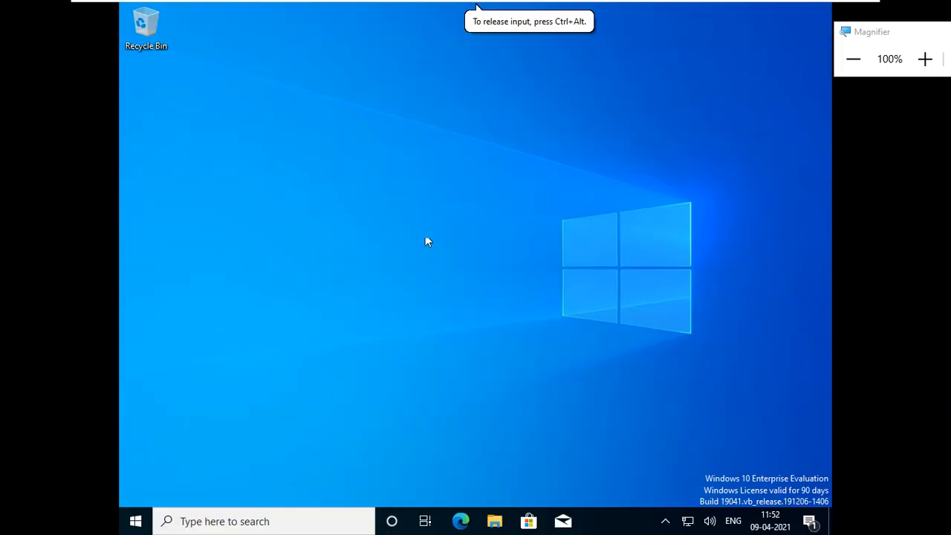
Try 1366 × 768 in Display settings, revert to 1024 × 768, and close Settings.
right_click(433, 211)
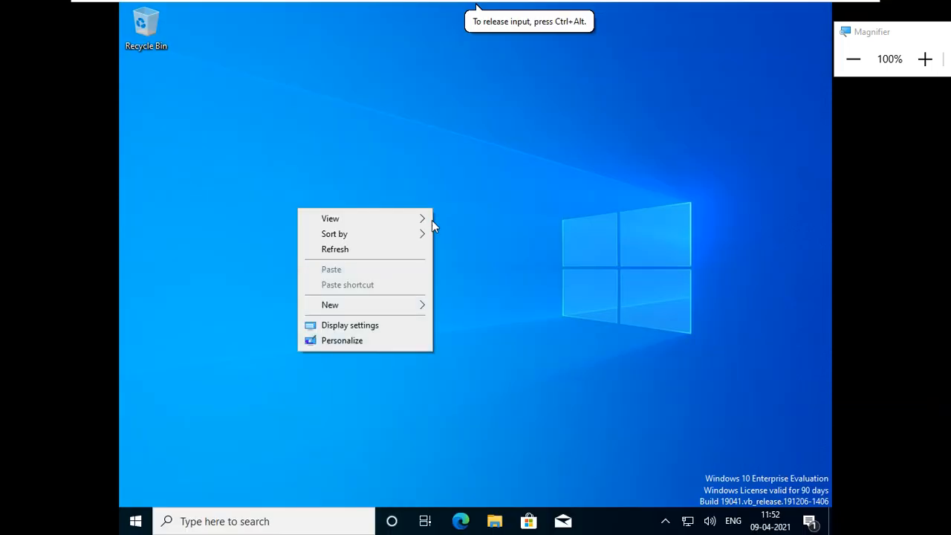
click(385, 324)
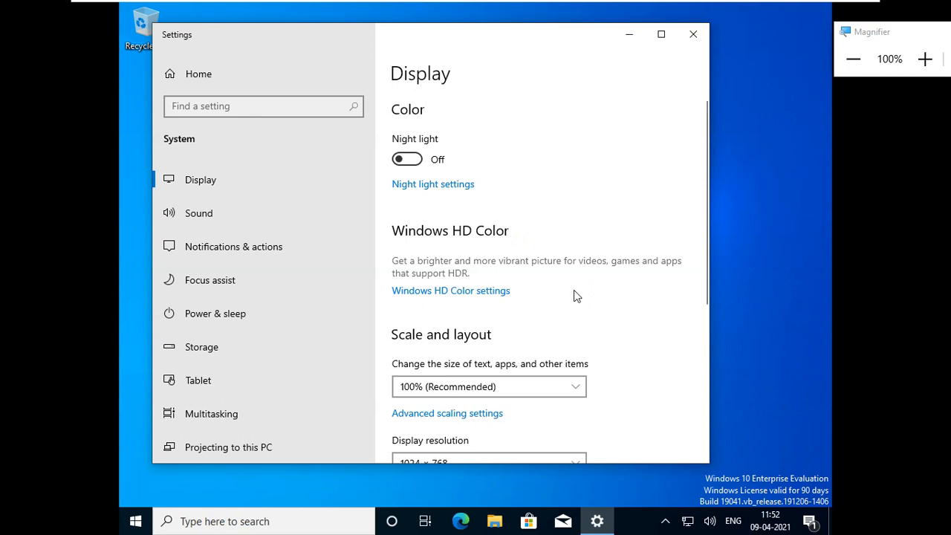
scroll(576, 356, down, 5)
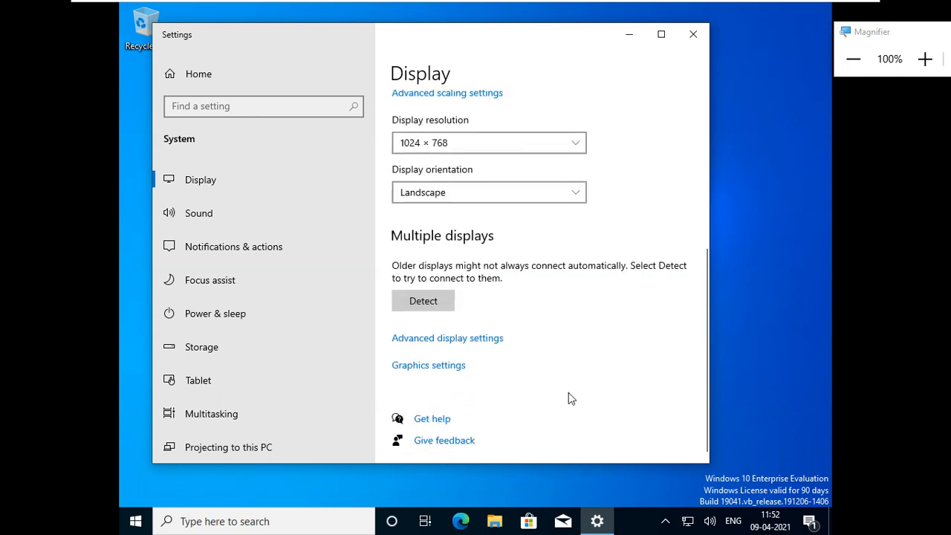
click(463, 144)
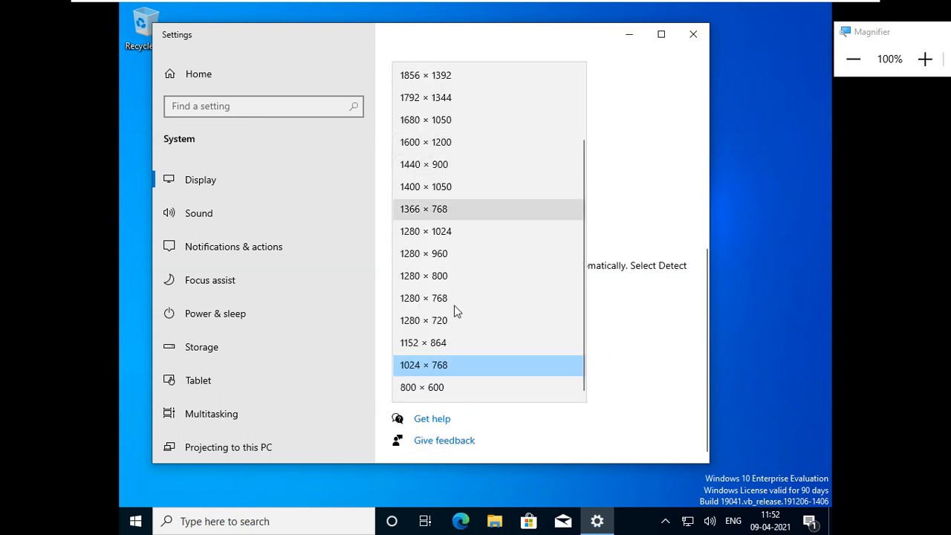
click(435, 211)
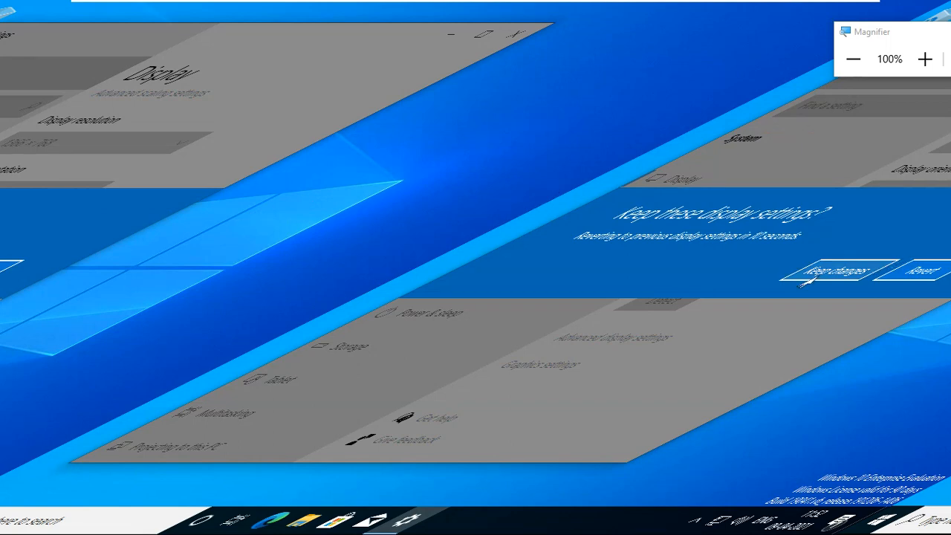
click(918, 273)
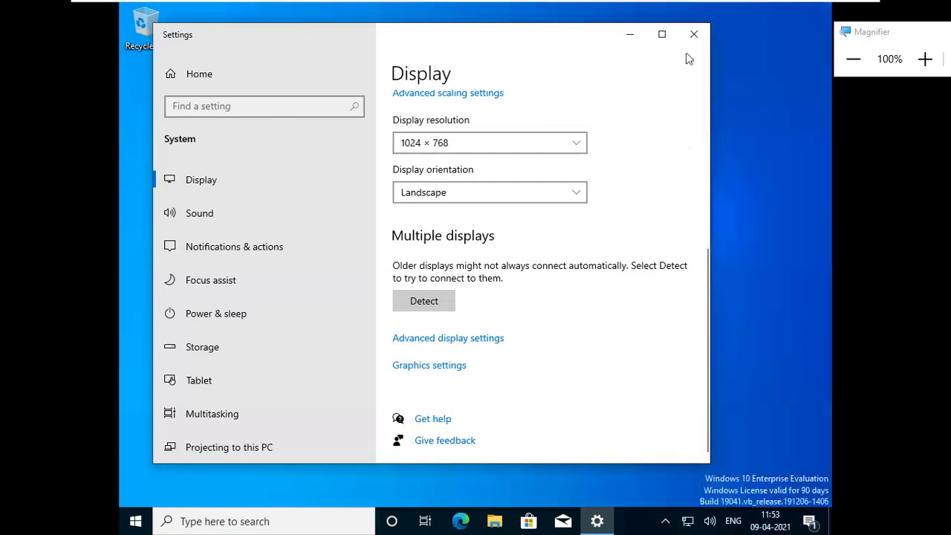
click(698, 36)
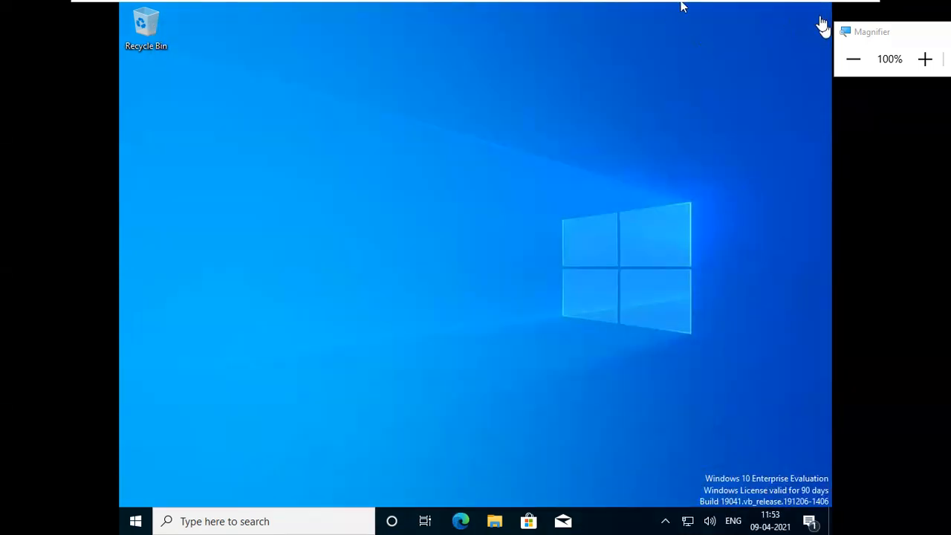